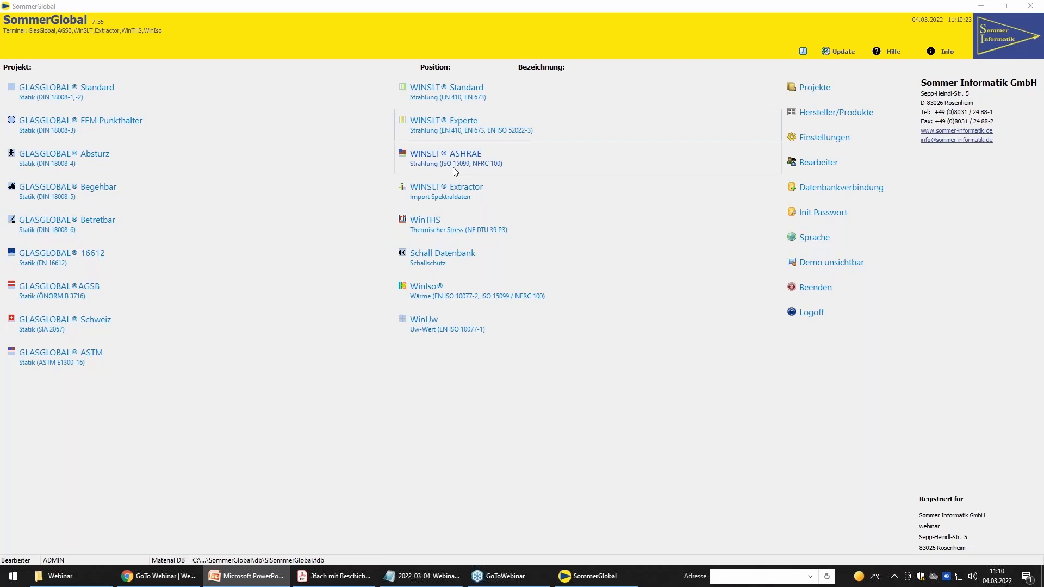
Open WINSLT Experte and enter "3-fach-Iso (ohne Beschichtung)" as the designation of position 01.
{"action": "left_click", "coordinate": [483, 131]}
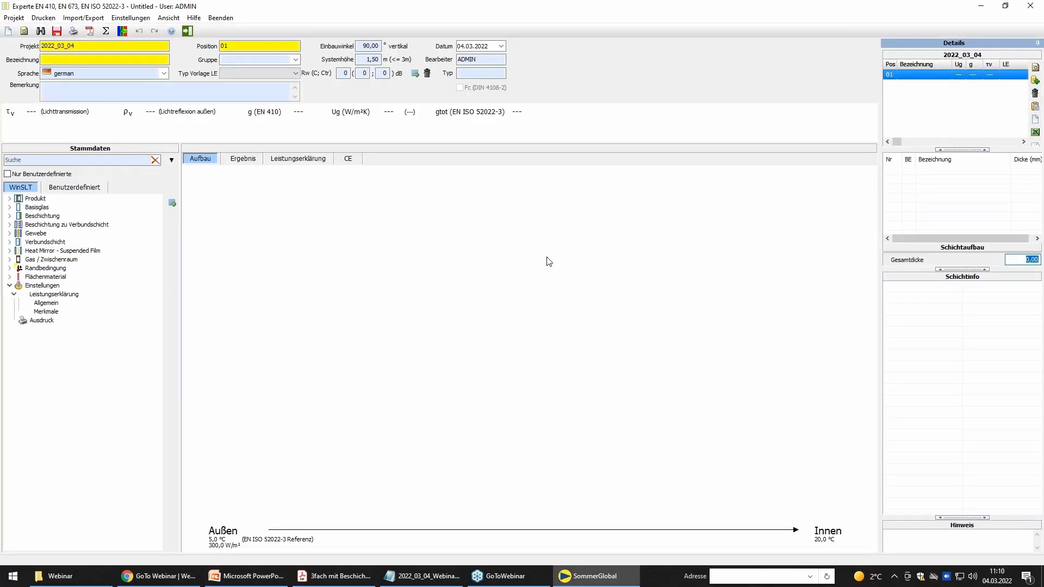
{"action": "left_click", "coordinate": [119, 61]}
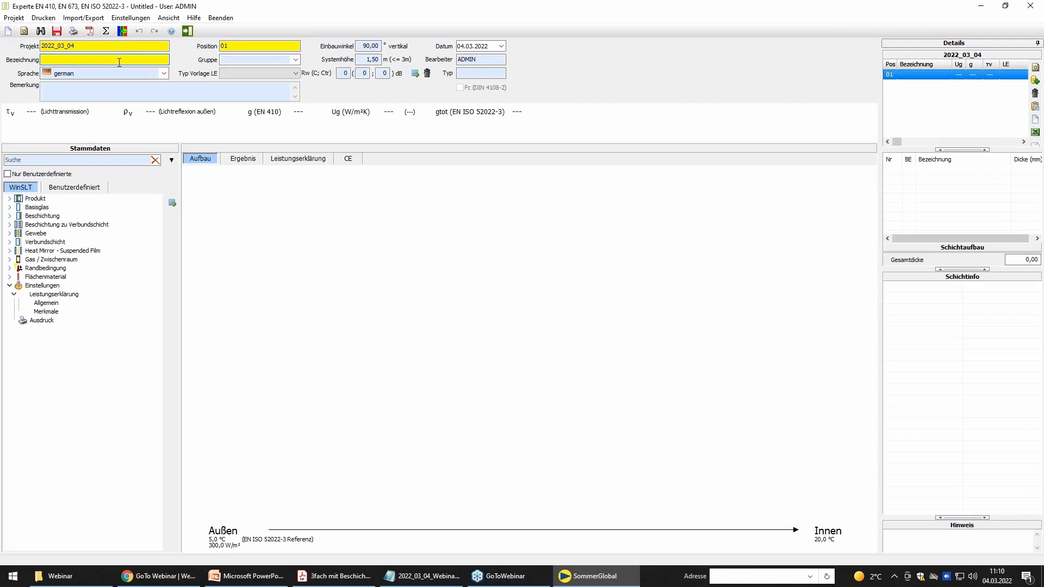
{"action": "type", "text": "3-fa"}
{"action": "type", "text": "ch-Iso (ohne Beschichtung)"}
Add two Planibel Clearlite panes from the AGC Interpane base glasses to the layer structure.
{"action": "left_click", "coordinate": [10, 207]}
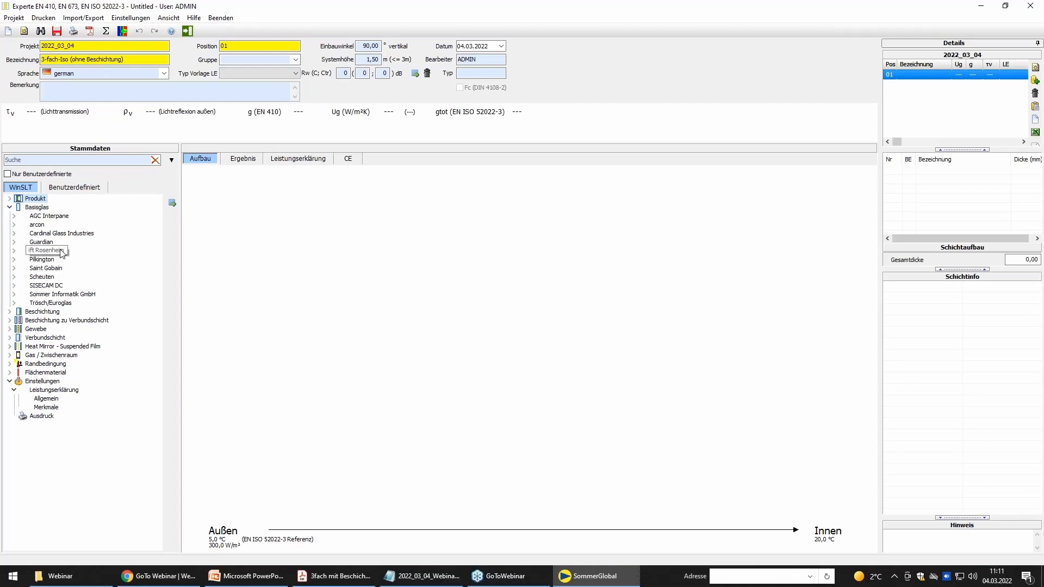
{"action": "left_click", "coordinate": [13, 217]}
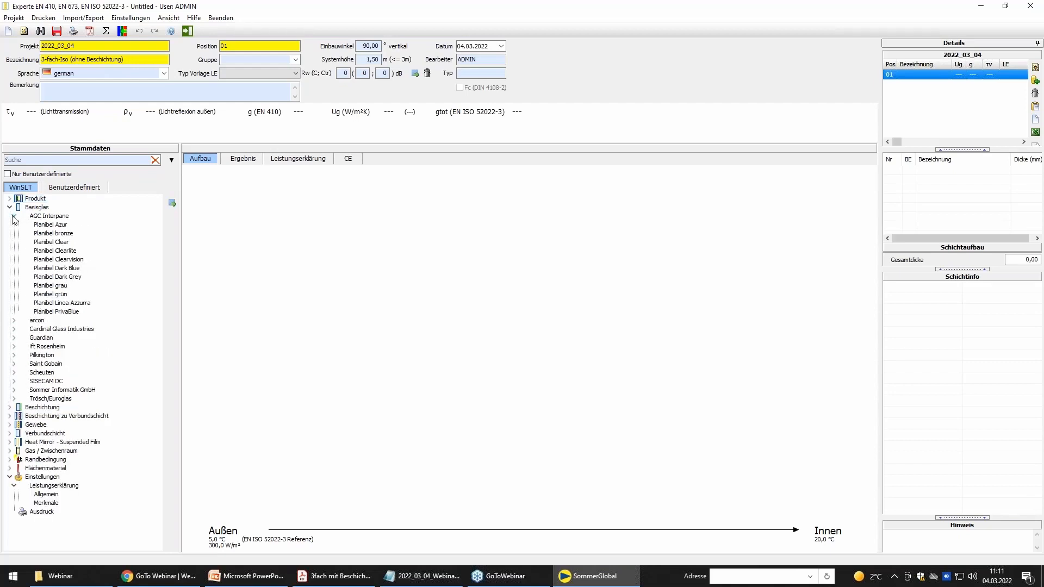
{"action": "double_click", "coordinate": [59, 253]}
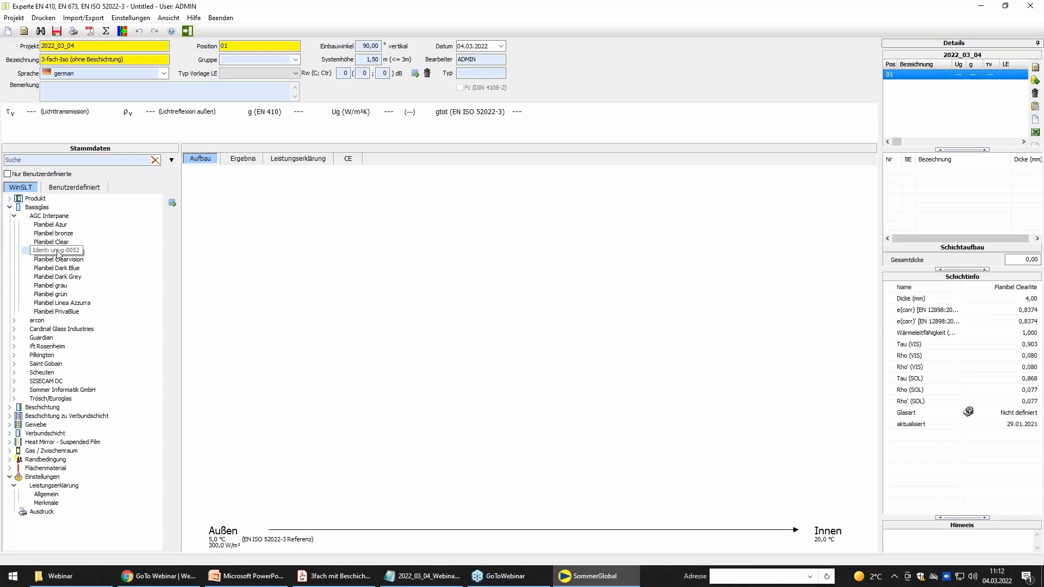
{"action": "double_click", "coordinate": [58, 251]}
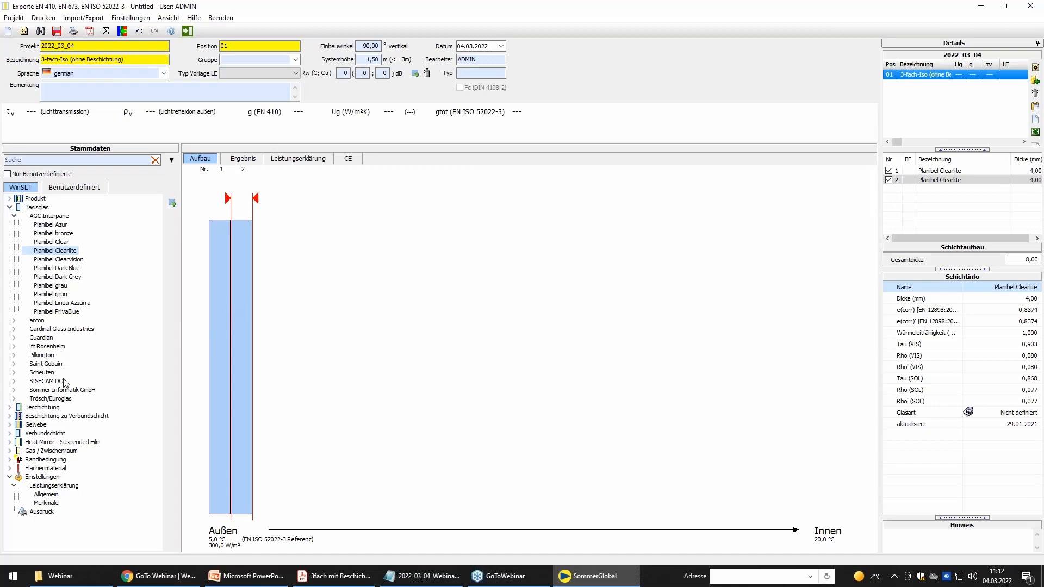
Add a PVB-Folie interlayer and place it between the two Planibel Clearlite panes.
{"action": "left_click", "coordinate": [9, 207]}
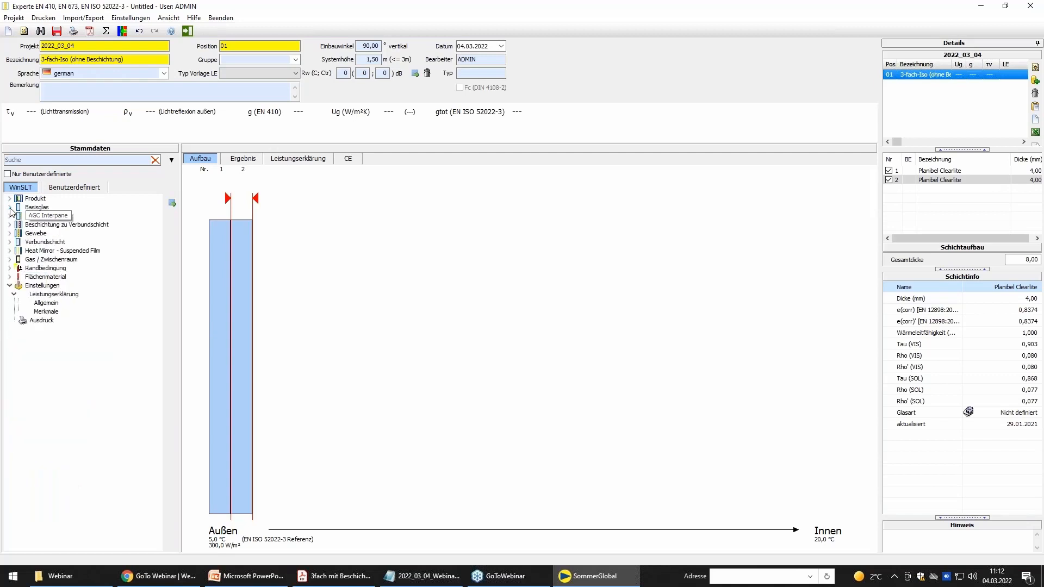
{"action": "left_click", "coordinate": [10, 242]}
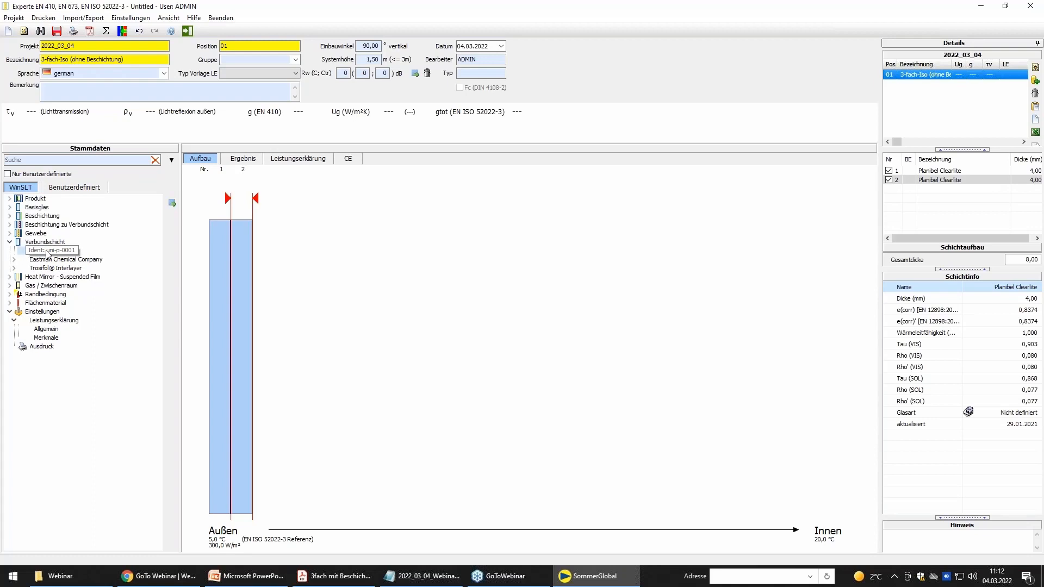
{"action": "left_click_drag", "start_coordinate": [46, 253], "coordinate": [250, 280]}
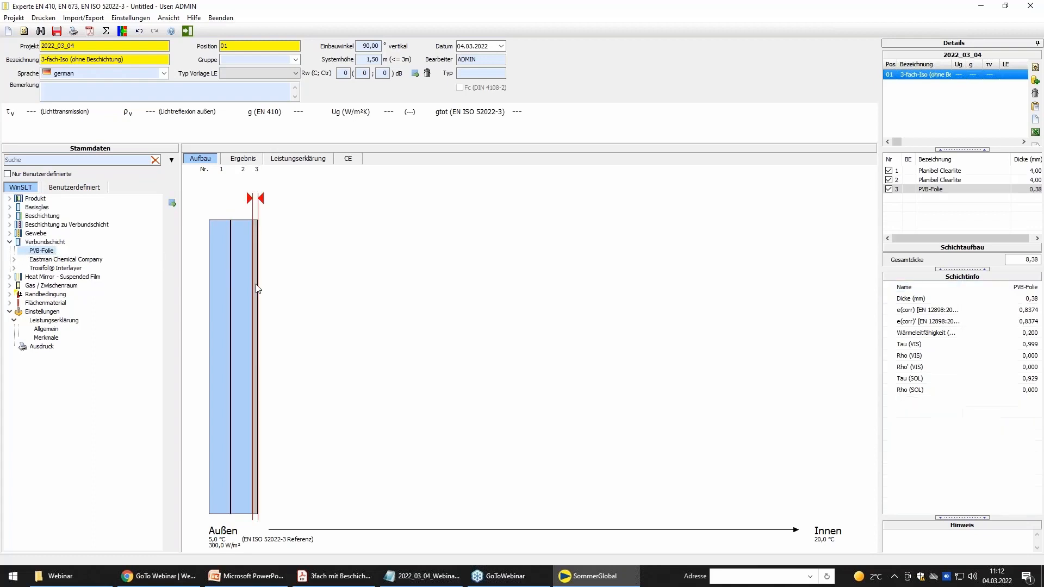
{"action": "left_click_drag", "start_coordinate": [242, 293], "coordinate": [246, 290]}
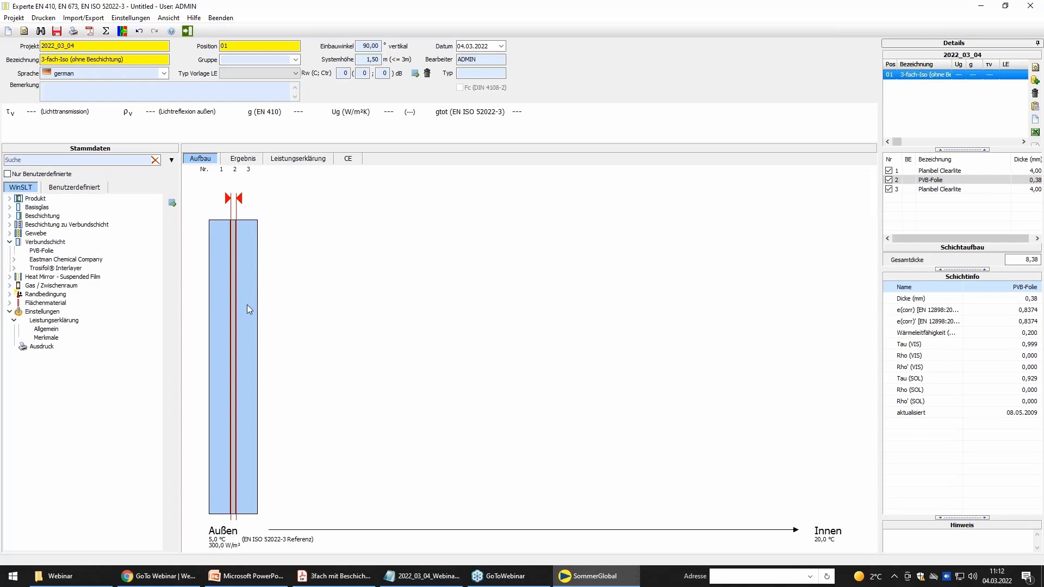
Set the thickness of the PVB-Folie between the two panes to 0,76 mm.
{"action": "left_click", "coordinate": [234, 269]}
{"action": "left_click", "coordinate": [229, 187]}
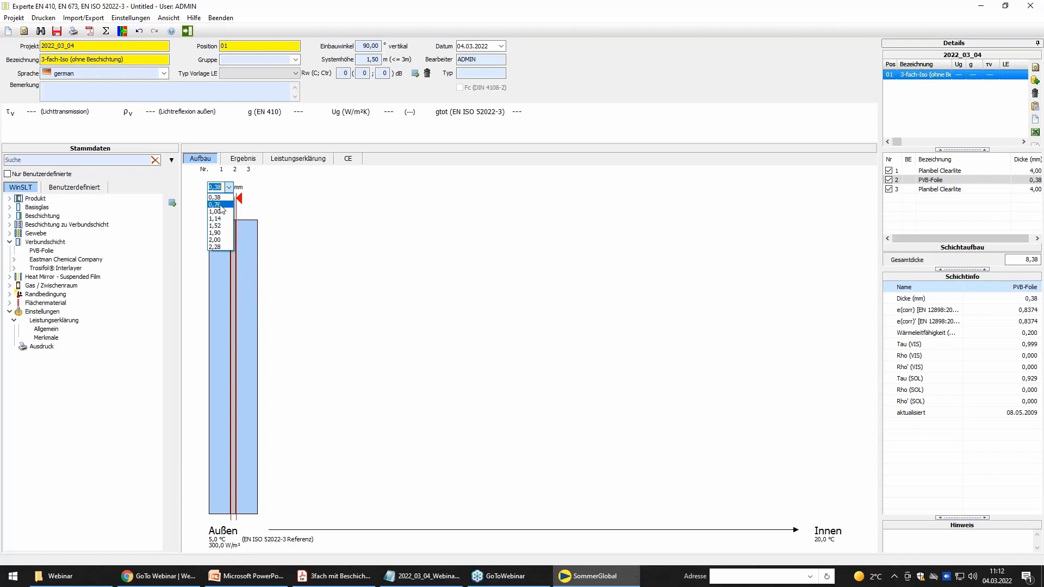
{"action": "left_click", "coordinate": [217, 205]}
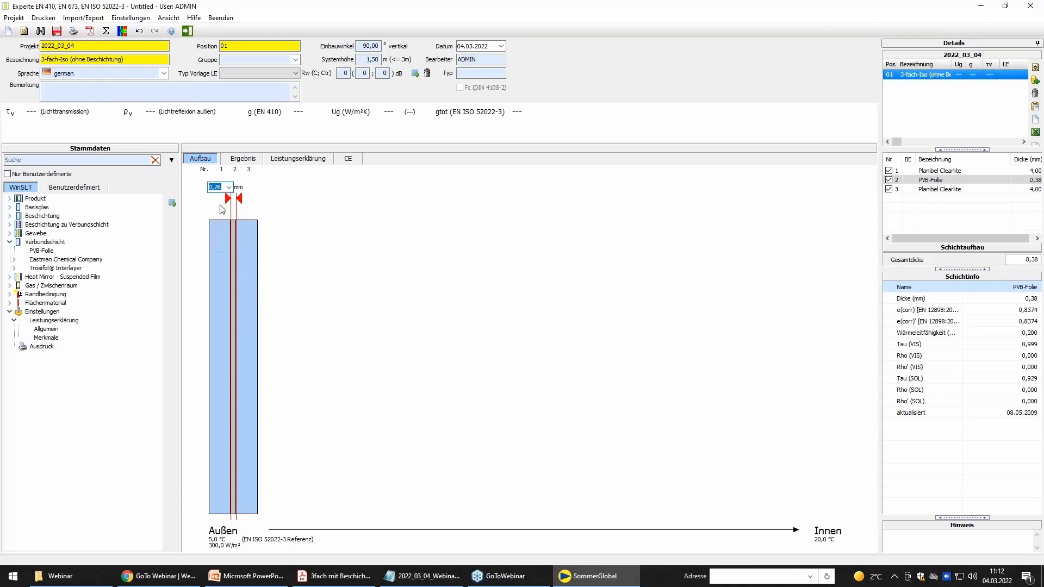
Try a 6 mm thickness on the second glass pane of the laminate and return it to 4 mm.
{"action": "left_click", "coordinate": [249, 267]}
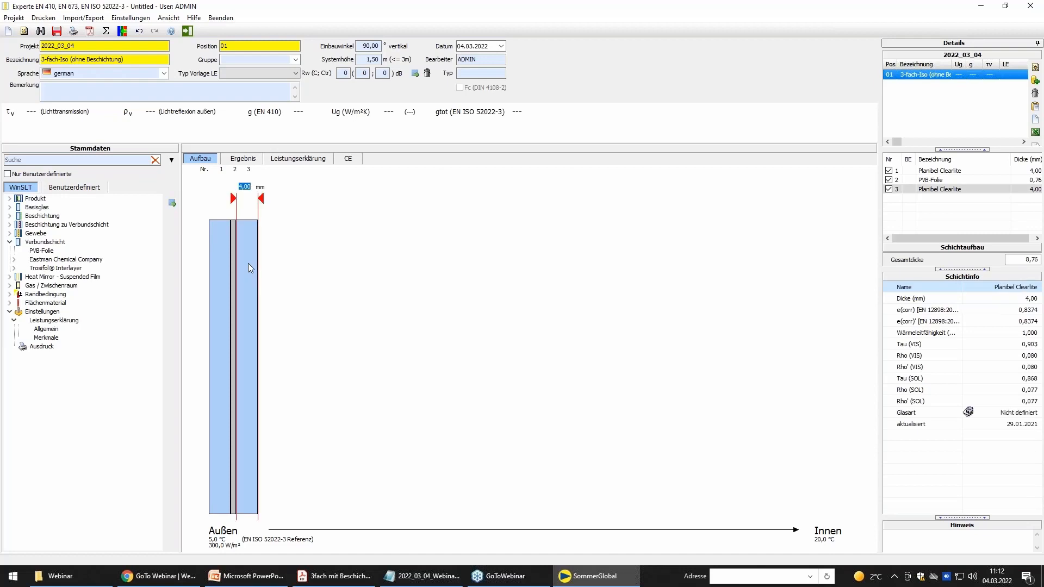
{"action": "type", "text": "6"}
{"action": "key", "text": "Return"}
{"action": "left_click", "coordinate": [252, 267]}
{"action": "type", "text": "4"}
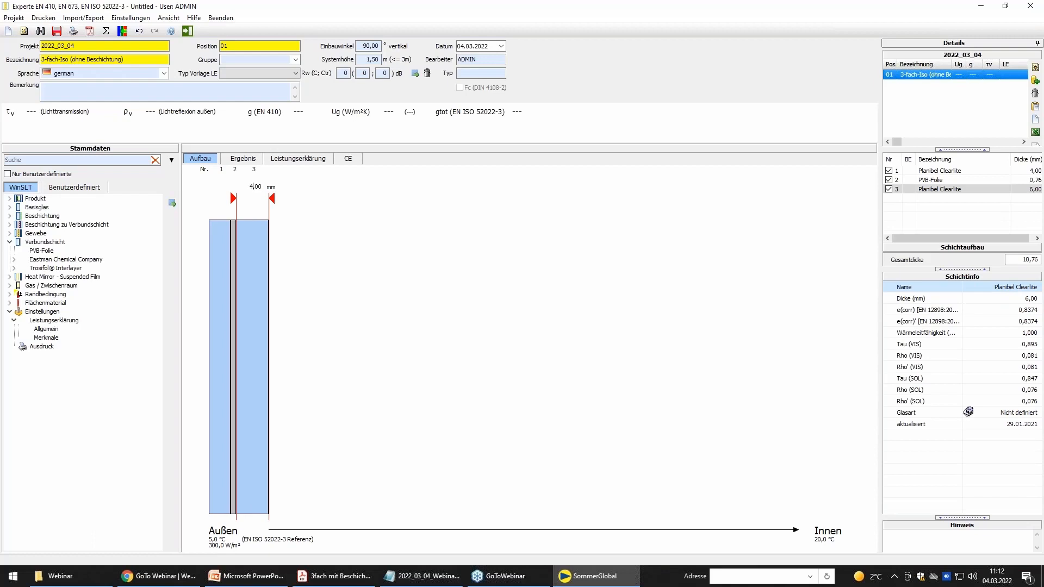
{"action": "key", "text": "Return"}
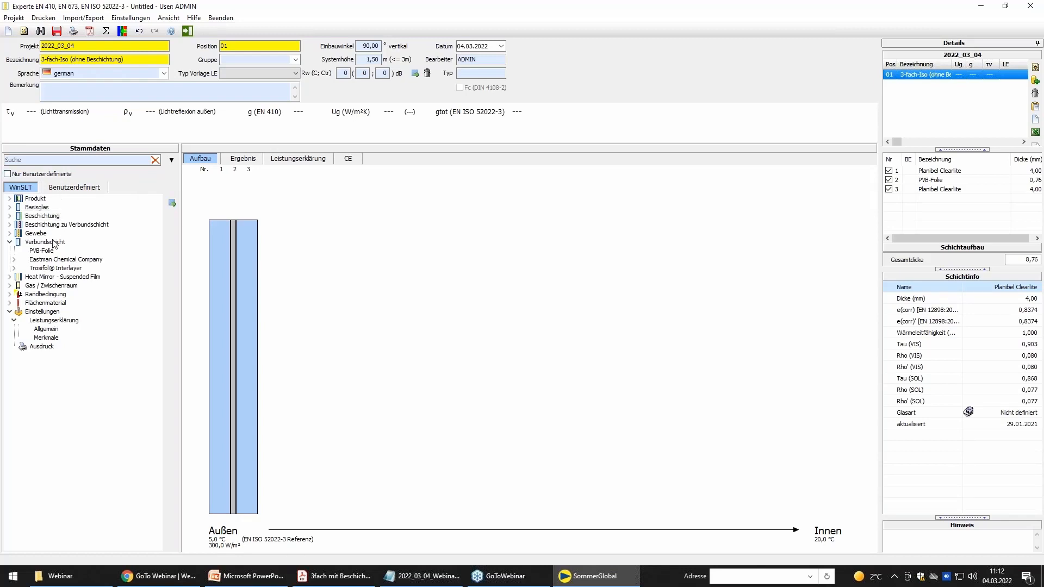
Add a 16 mm 90% Argon gap behind the laminated pane, followed by another 4 mm Planibel Clearlite pane.
{"action": "left_click", "coordinate": [11, 286]}
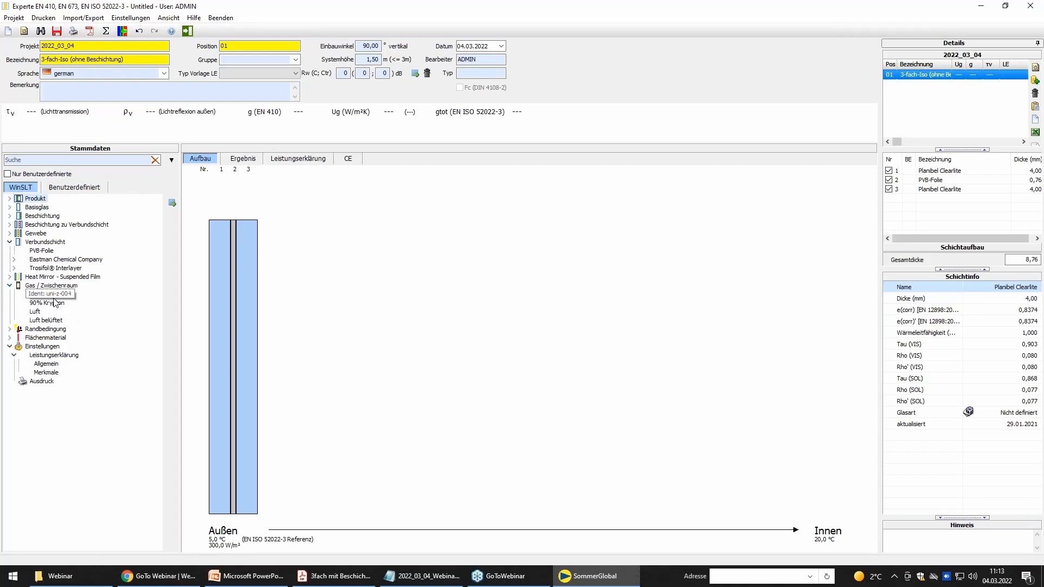
{"action": "left_click_drag", "start_coordinate": [53, 296], "coordinate": [269, 316]}
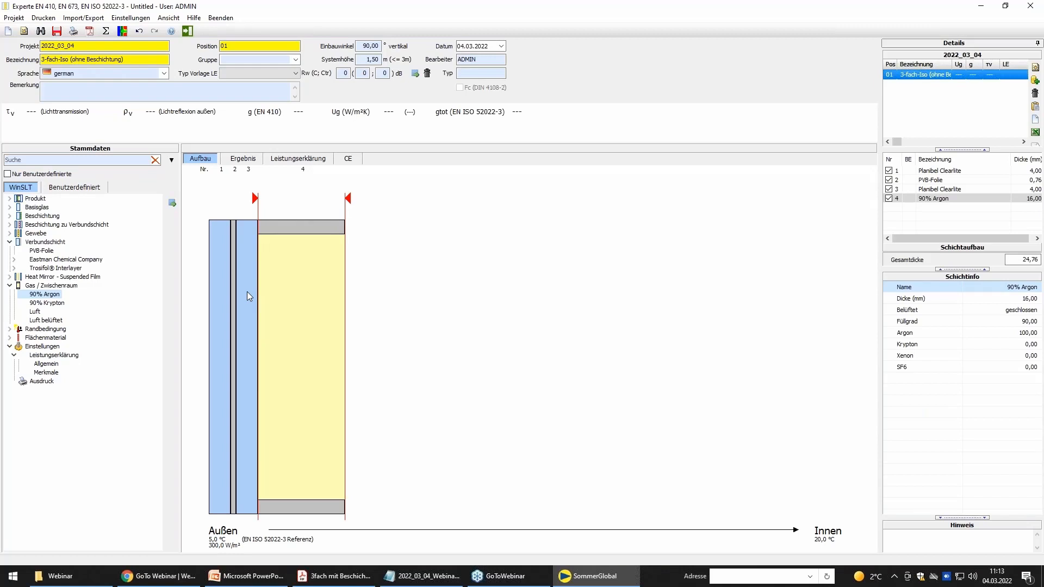
{"action": "left_click", "coordinate": [9, 207]}
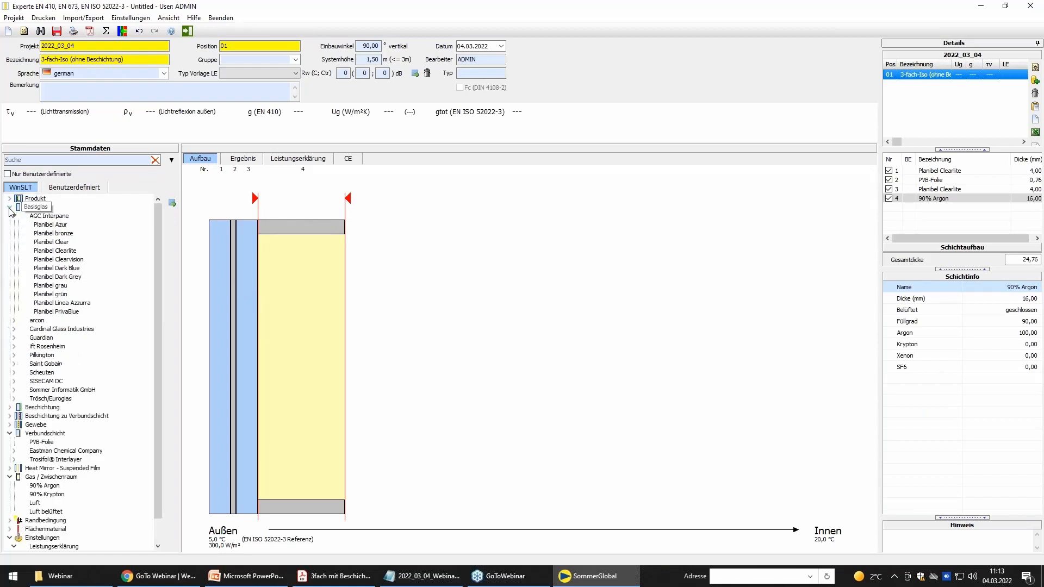
{"action": "double_click", "coordinate": [55, 250]}
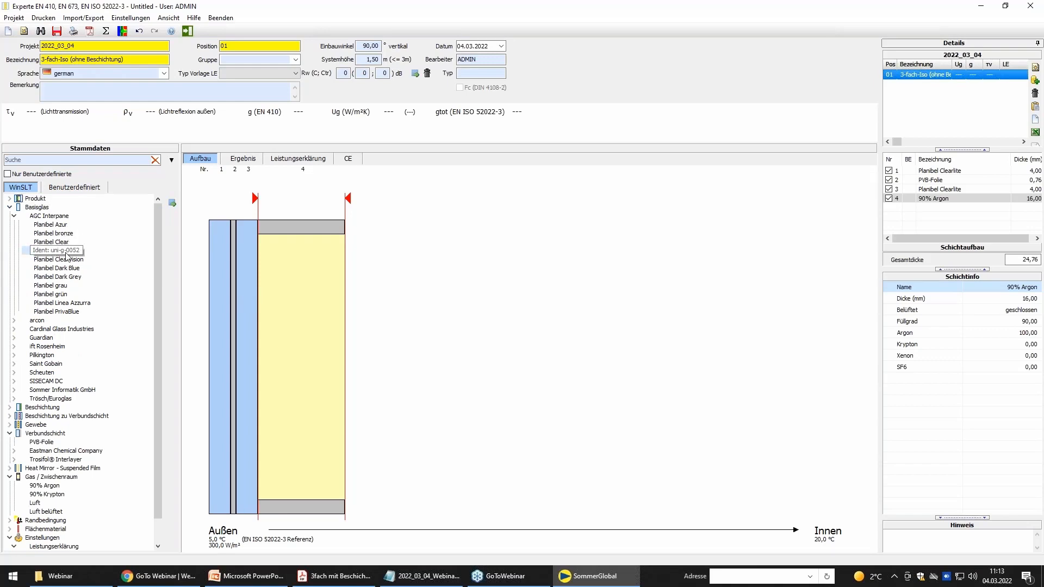
Copy the 90% Argon gap and place the duplicate behind the middle pane as layer 6.
{"action": "left_click", "coordinate": [295, 343]}
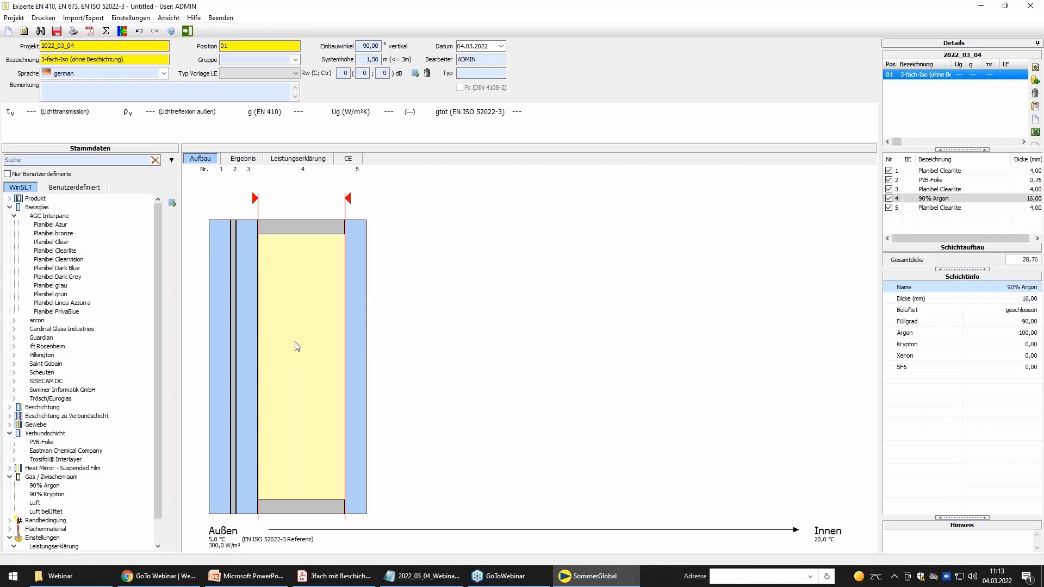
{"action": "right_click", "coordinate": [296, 344]}
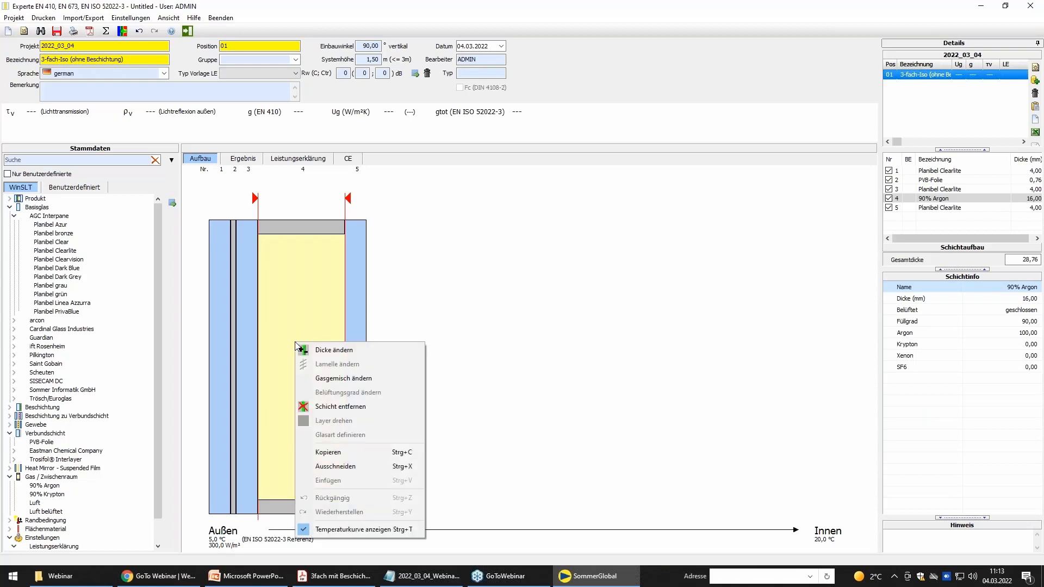
{"action": "left_click", "coordinate": [358, 452]}
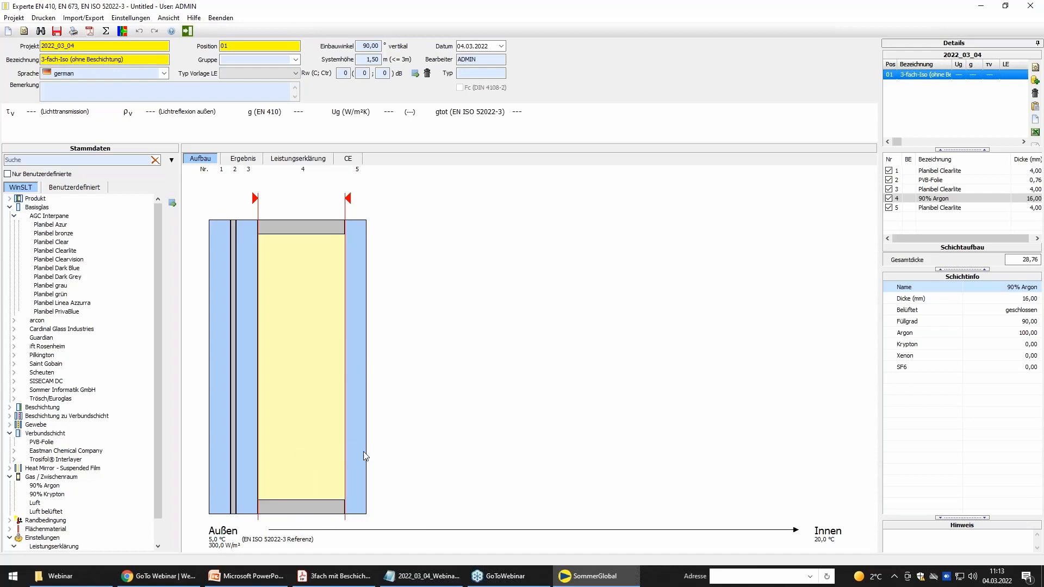
{"action": "left_click", "coordinate": [417, 446]}
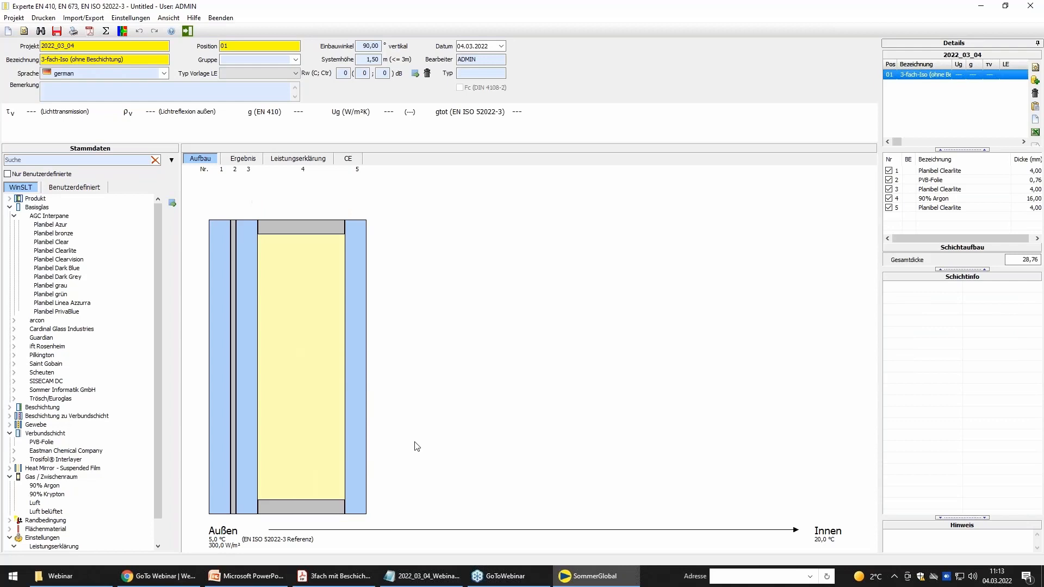
{"action": "right_click", "coordinate": [417, 447]}
{"action": "left_click", "coordinate": [385, 460]}
{"action": "left_click_drag", "start_coordinate": [255, 376], "coordinate": [471, 387]}
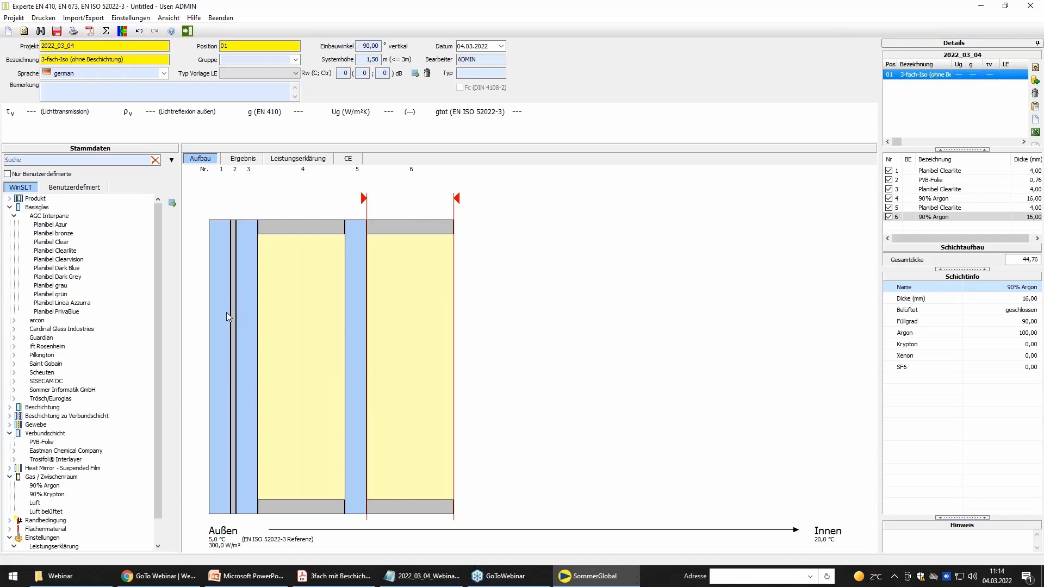
Copy the laminate's second Planibel Clearlite pane and paste it twice behind the second argon gap.
{"action": "left_click", "coordinate": [246, 319]}
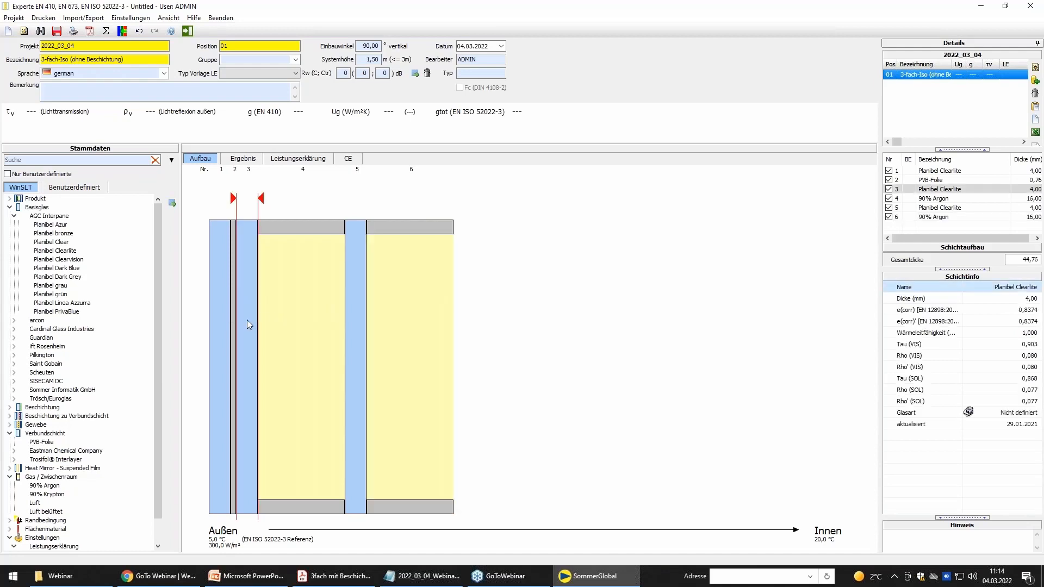
{"action": "left_click", "coordinate": [383, 336]}
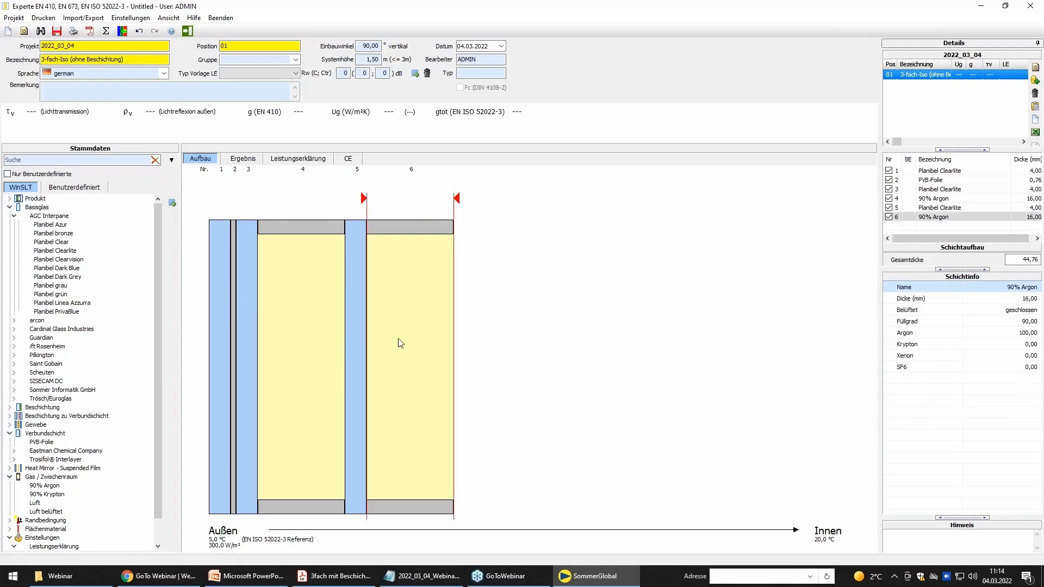
{"action": "key", "text": "ctrl+v"}
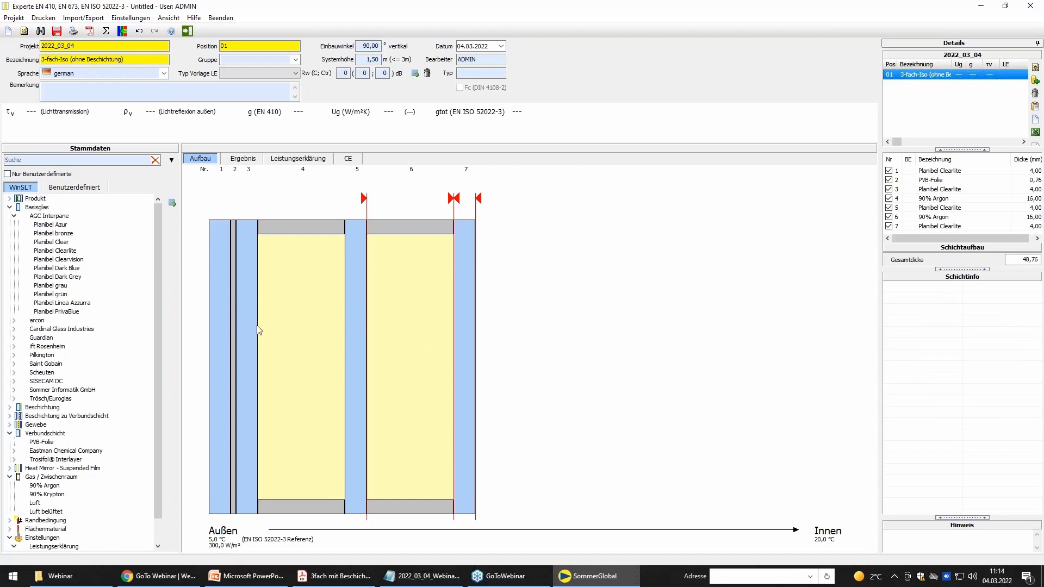
{"action": "key", "text": "ctrl+v"}
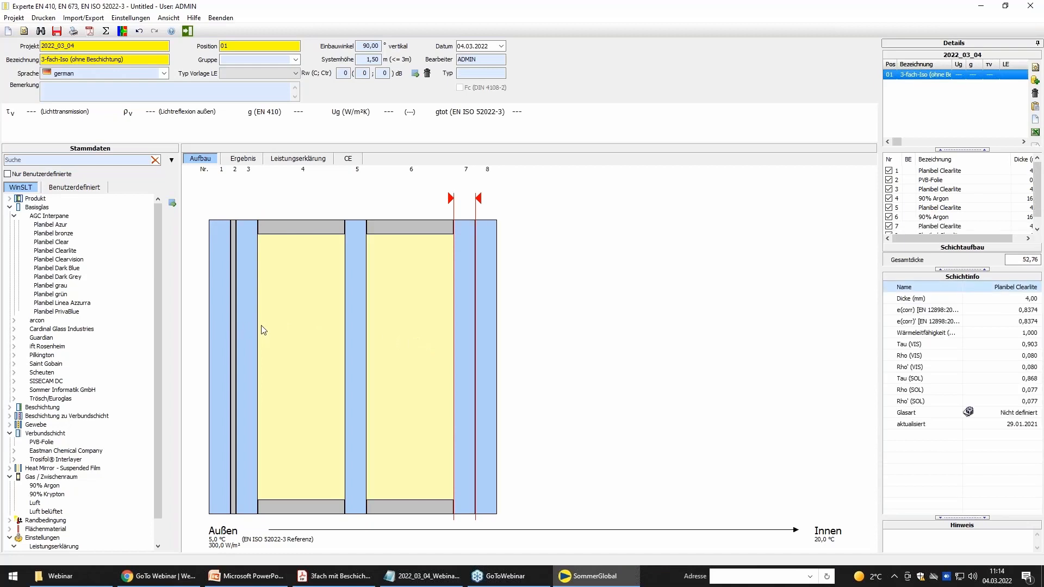
Copy the 0,76 mm PVB-Folie and place the duplicate between the two innermost Planibel Clearlite panes.
{"action": "right_click", "coordinate": [233, 339]}
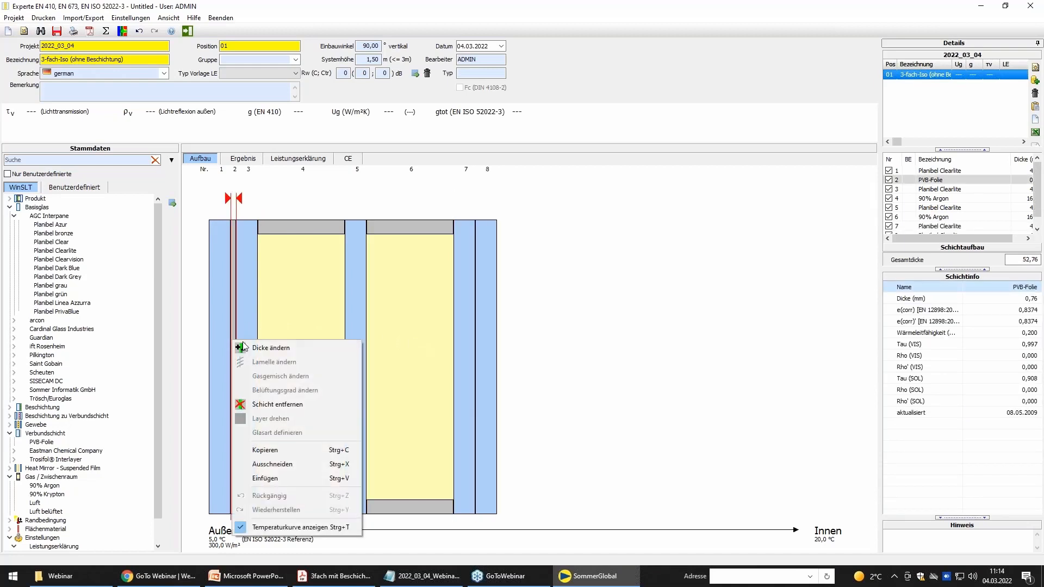
{"action": "left_click", "coordinate": [281, 450]}
{"action": "left_click", "coordinate": [486, 429]}
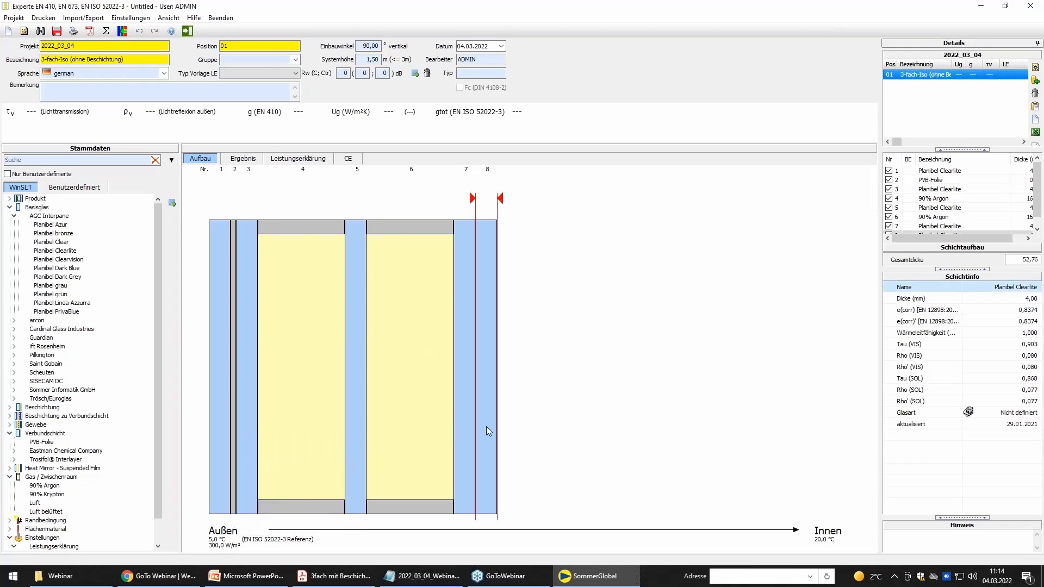
{"action": "key", "text": "ctrl+v"}
{"action": "left_click", "coordinate": [527, 405]}
{"action": "left_click_drag", "start_coordinate": [501, 414], "coordinate": [478, 425]}
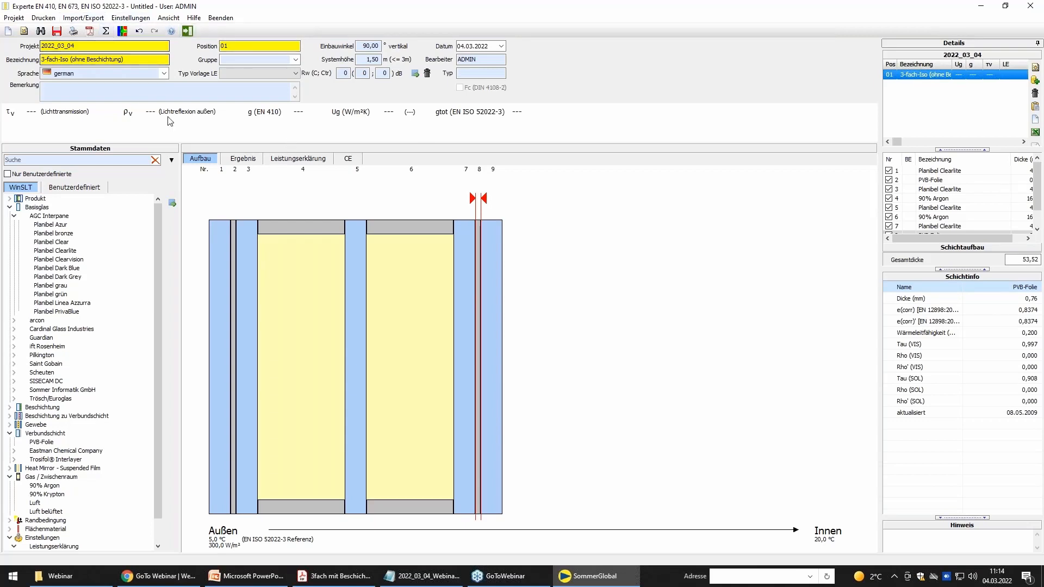
Calculate the glazing and examine the layer structure and the transmission, reflection and absorption values in the result report.
{"action": "left_click", "coordinate": [106, 32]}
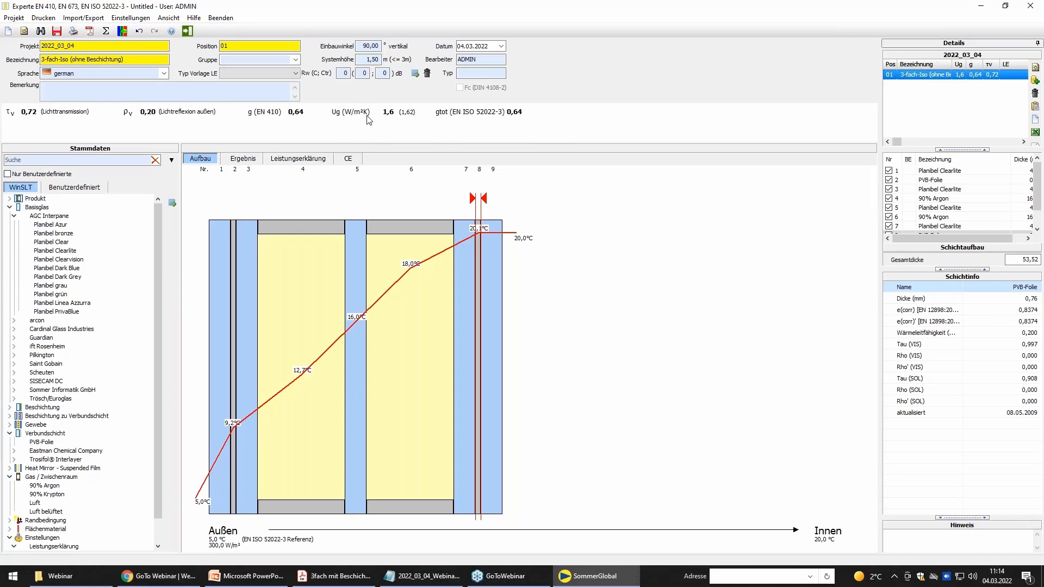
{"action": "left_click", "coordinate": [249, 159]}
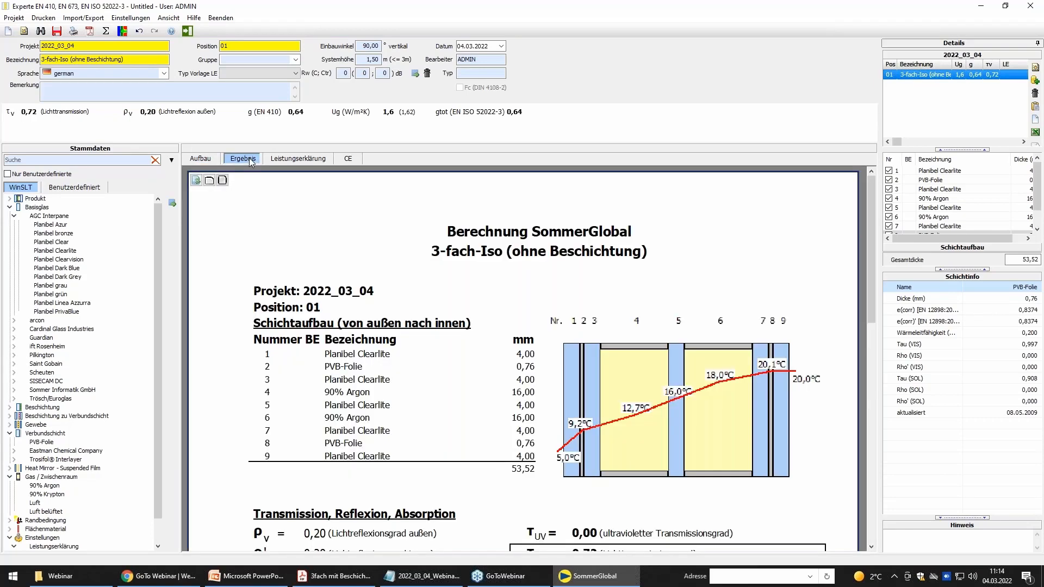
{"action": "scroll", "coordinate": [475, 443], "scroll_direction": "down", "scroll_amount": 2}
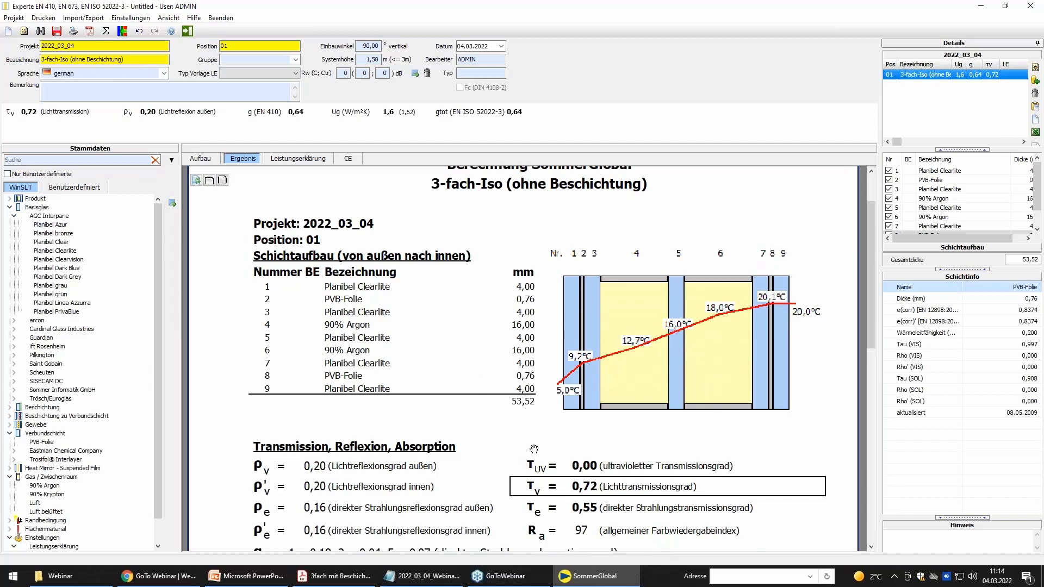
{"action": "scroll", "coordinate": [534, 449], "scroll_direction": "down", "scroll_amount": 1}
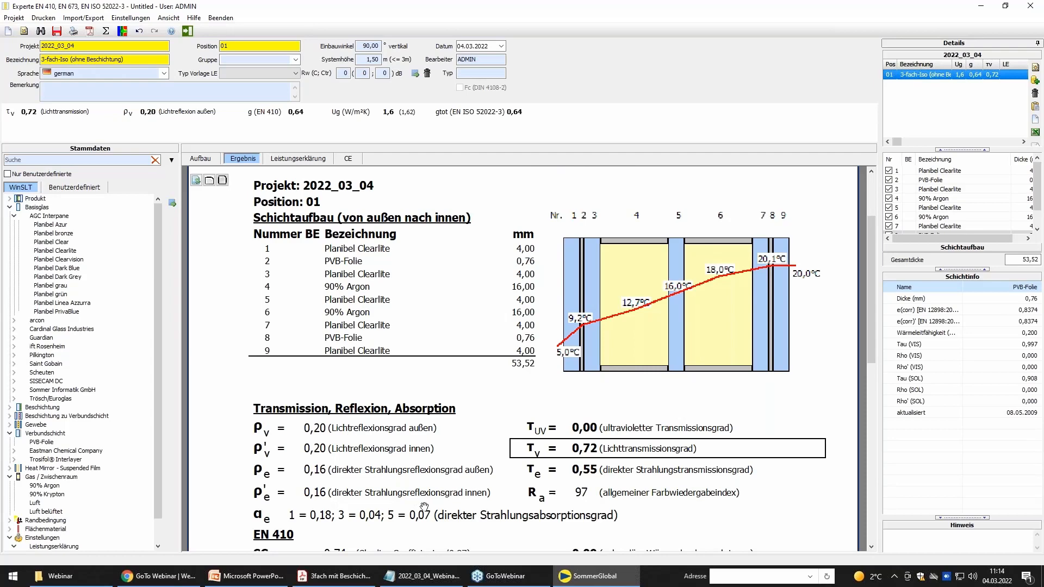
Examine the EN 410, EN 673 and EN ISO 52022-3 values and the spectral chart in position 01's result report.
{"action": "scroll", "coordinate": [316, 293], "scroll_direction": "down", "scroll_amount": 2}
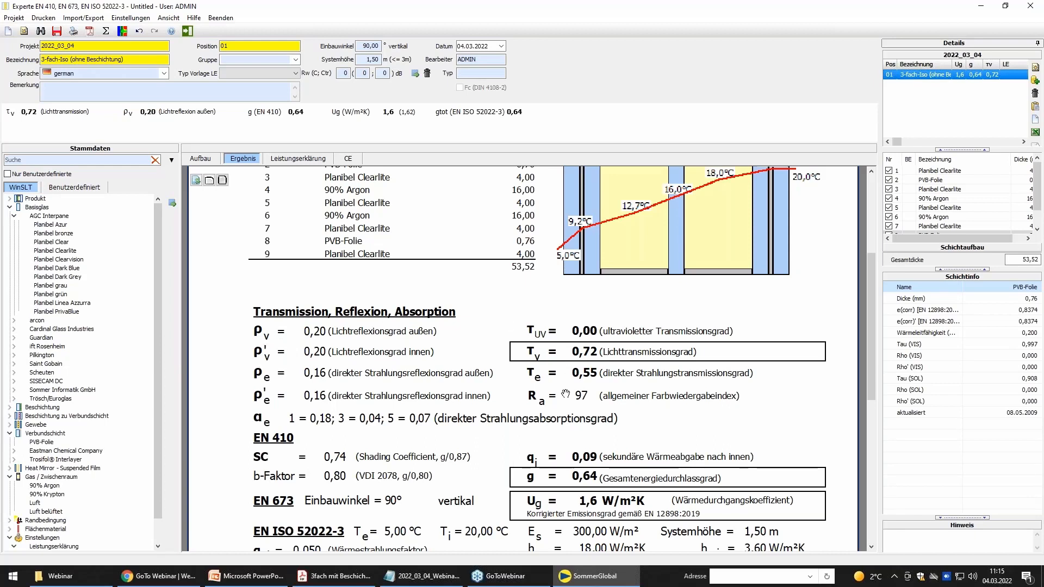
{"action": "scroll", "coordinate": [383, 452], "scroll_direction": "down", "scroll_amount": 3}
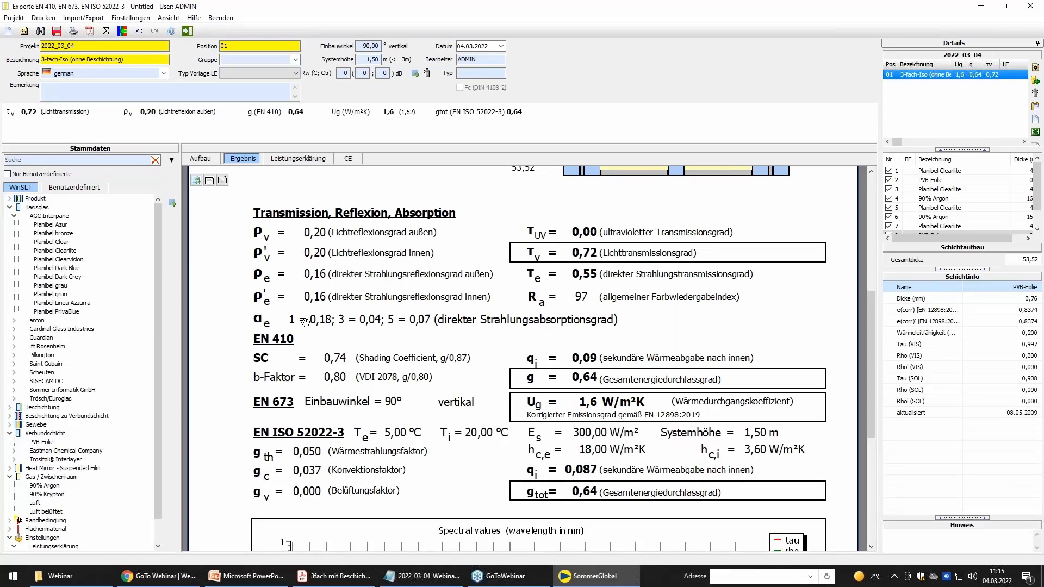
{"action": "scroll", "coordinate": [516, 411], "scroll_direction": "down", "scroll_amount": 2}
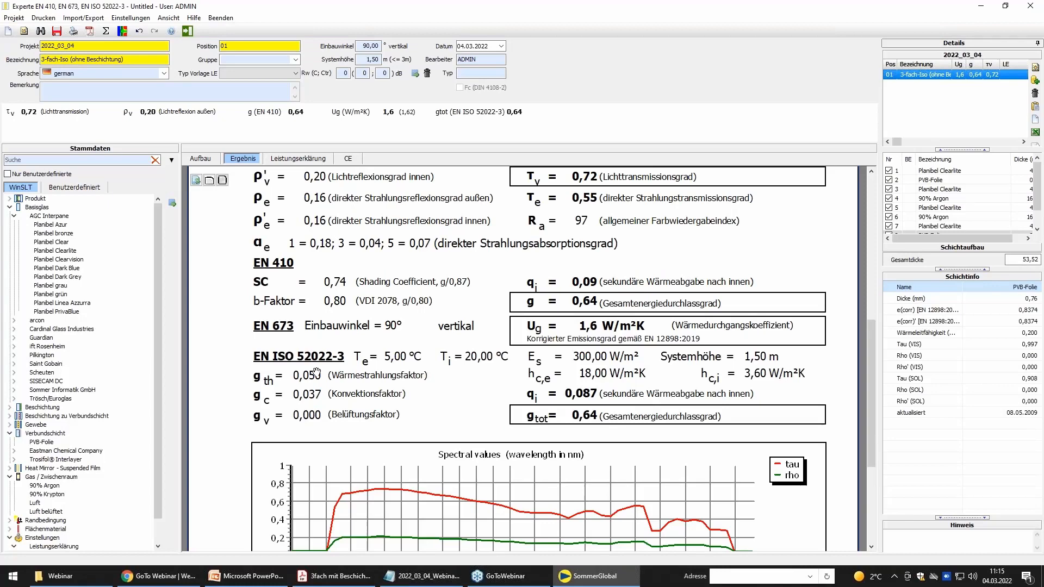
Return to the layer structure, save position 01 and duplicate it as position 02.
{"action": "left_click", "coordinate": [206, 159]}
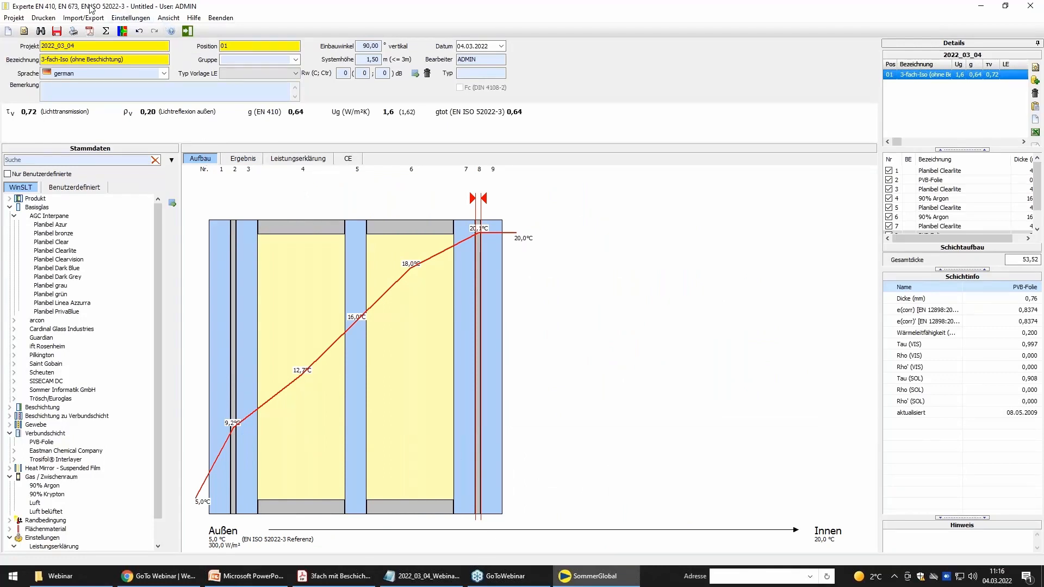
{"action": "left_click", "coordinate": [56, 32]}
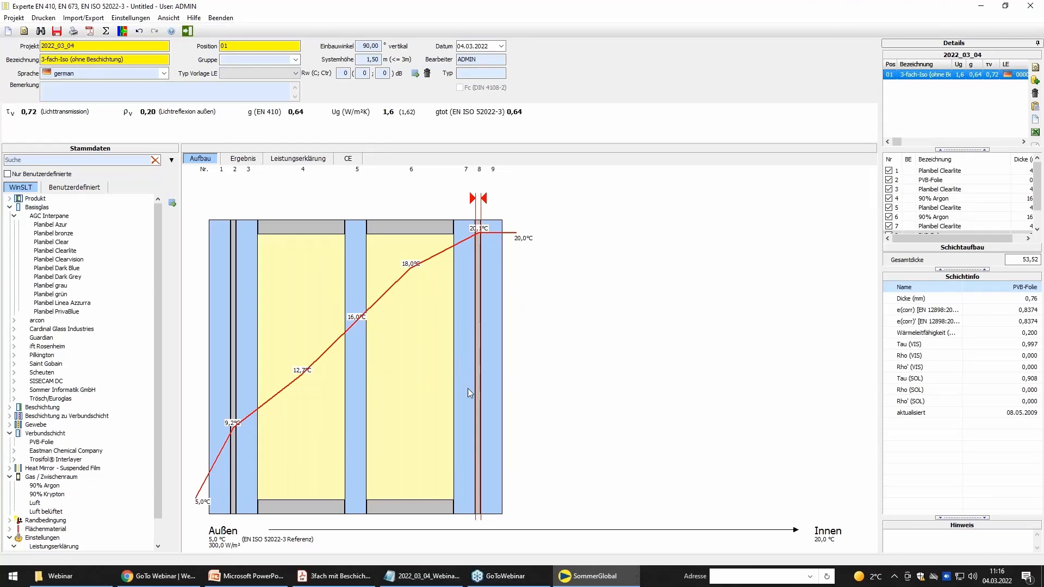
{"action": "left_click", "coordinate": [1035, 81]}
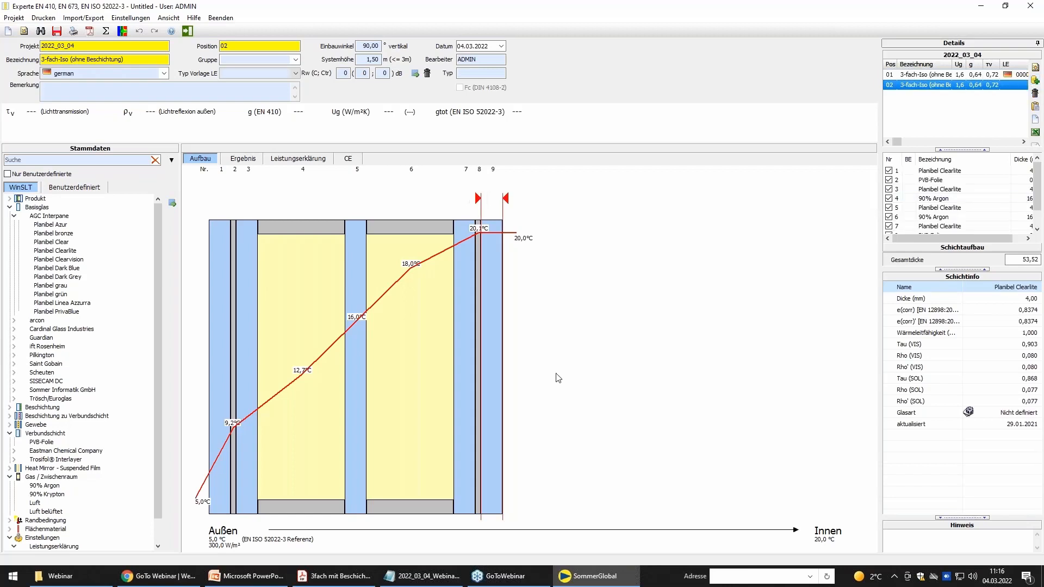
Change the description of position 02 to "3-fach-Iso (mit Beschichtung)".
{"action": "left_click", "coordinate": [140, 57]}
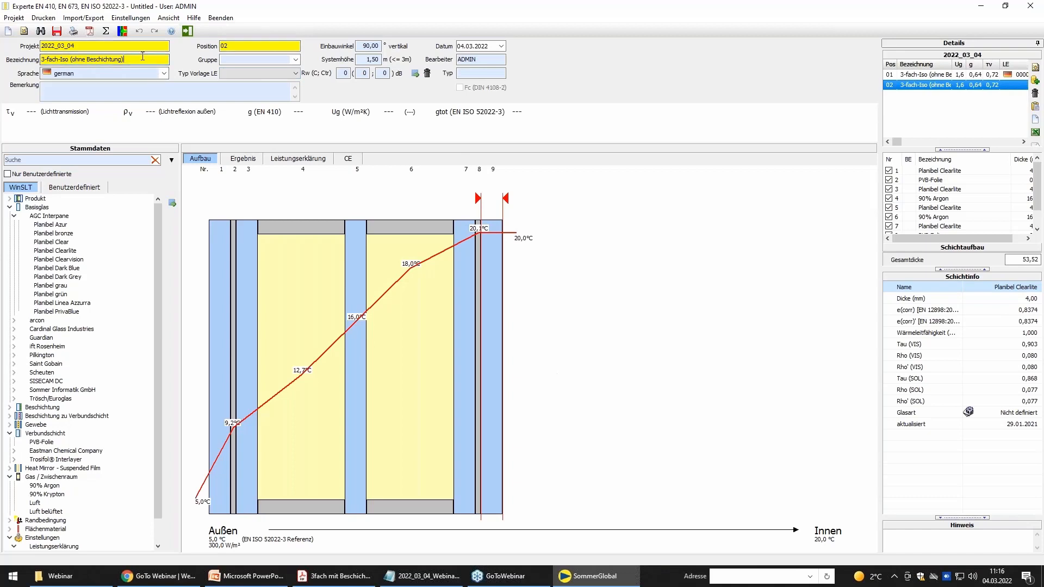
{"action": "key", "text": "BackSpace"}
{"action": "key", "text": "BackSpace"}
{"action": "key", "text": "BackSpace"}
{"action": "key", "text": "BackSpace"}
{"action": "key", "text": "BackSpace"}
{"action": "key", "text": "BackSpace"}
{"action": "key", "text": "BackSpace"}
{"action": "key", "text": "BackSpace"}
{"action": "key", "text": "BackSpace"}
{"action": "key", "text": "BackSpace"}
{"action": "key", "text": "BackSpace"}
{"action": "key", "text": "BackSpace"}
{"action": "key", "text": "BackSpace"}
{"action": "key", "text": "BackSpace"}
{"action": "key", "text": "BackSpace"}
{"action": "key", "text": "BackSpace"}
{"action": "key", "text": "BackSpace"}
{"action": "key", "text": "BackSpace"}
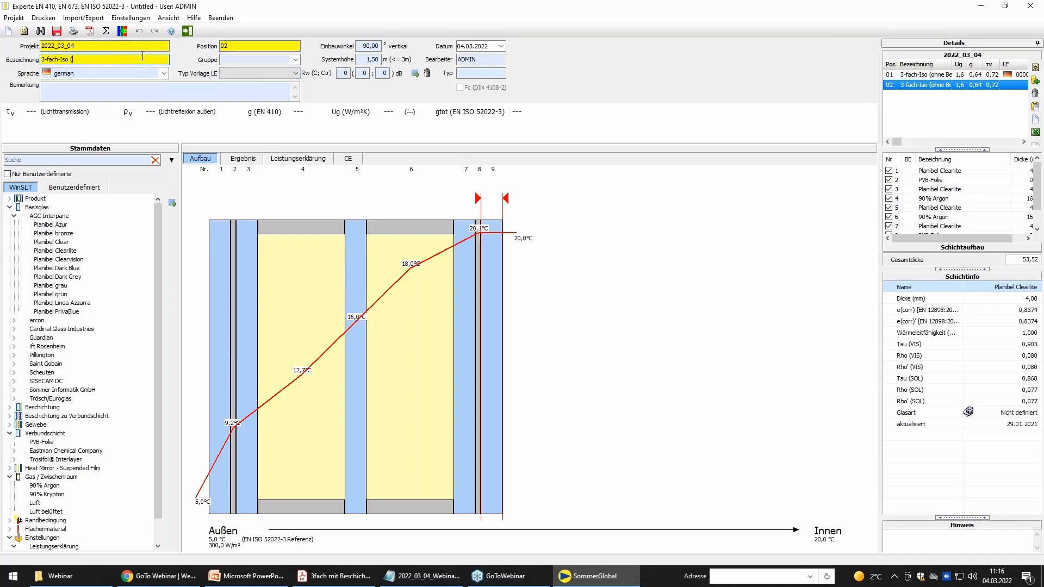
{"action": "type", "text": "mit Beschichtung)"}
Search the master data for "iplus" and locate the iplus 1.0 (εn=1%) coating in the coating catalogue.
{"action": "left_click", "coordinate": [10, 207]}
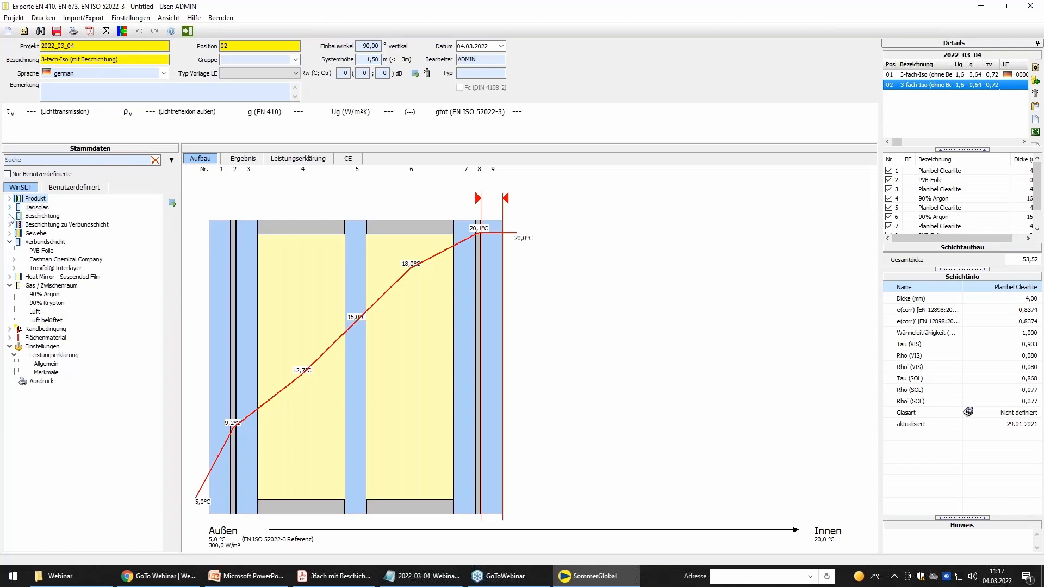
{"action": "left_click", "coordinate": [10, 216]}
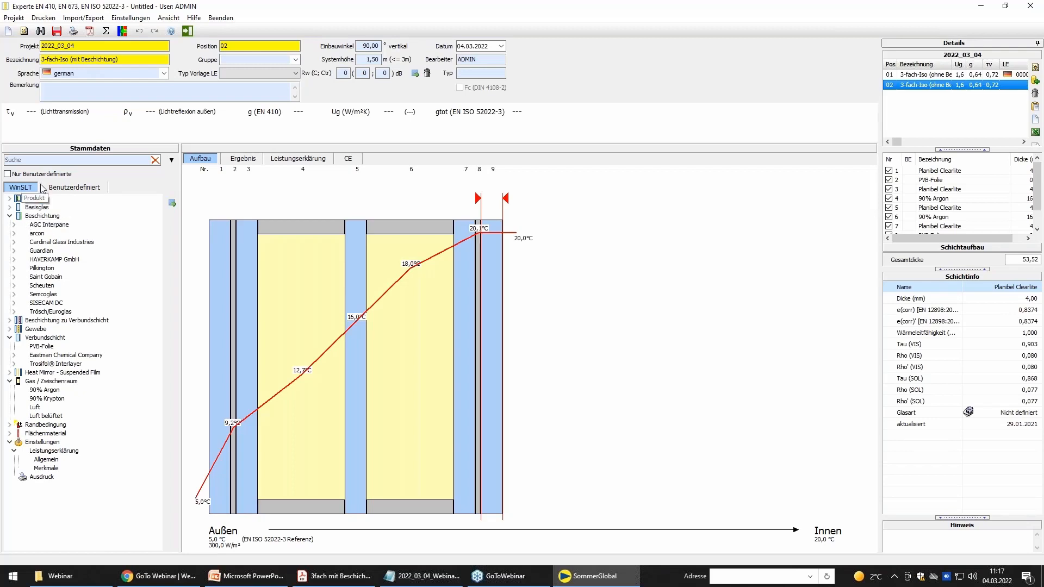
{"action": "left_click", "coordinate": [40, 157]}
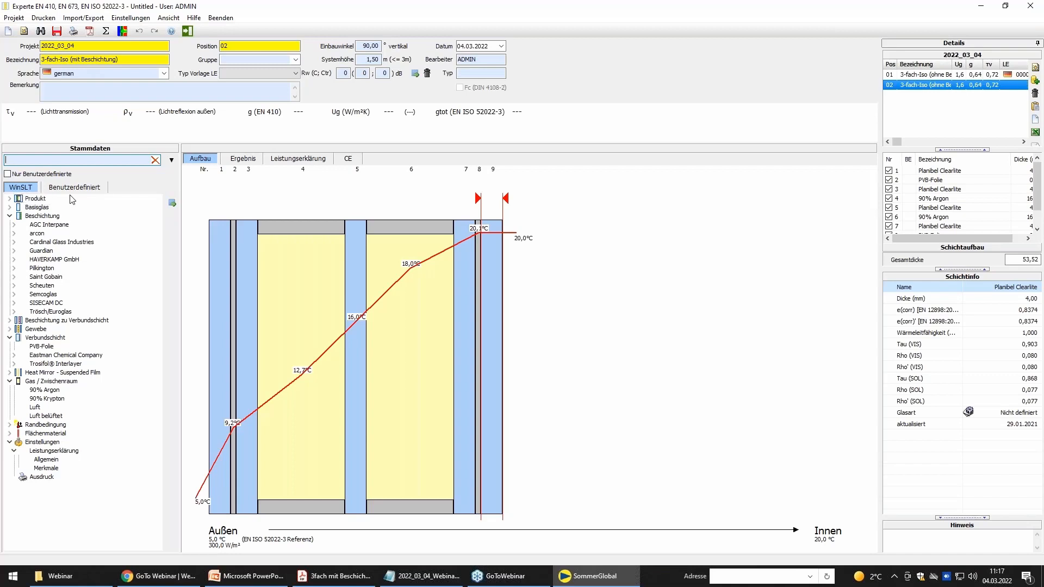
{"action": "type", "text": "i"}
{"action": "type", "text": "pu"}
{"action": "type", "text": "lus"}
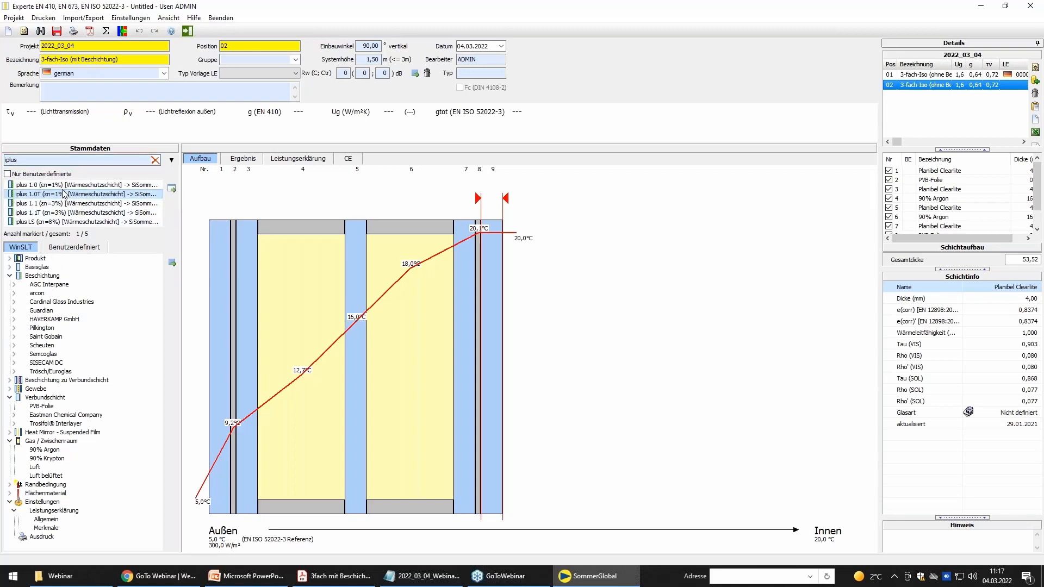
{"action": "left_click", "coordinate": [83, 184]}
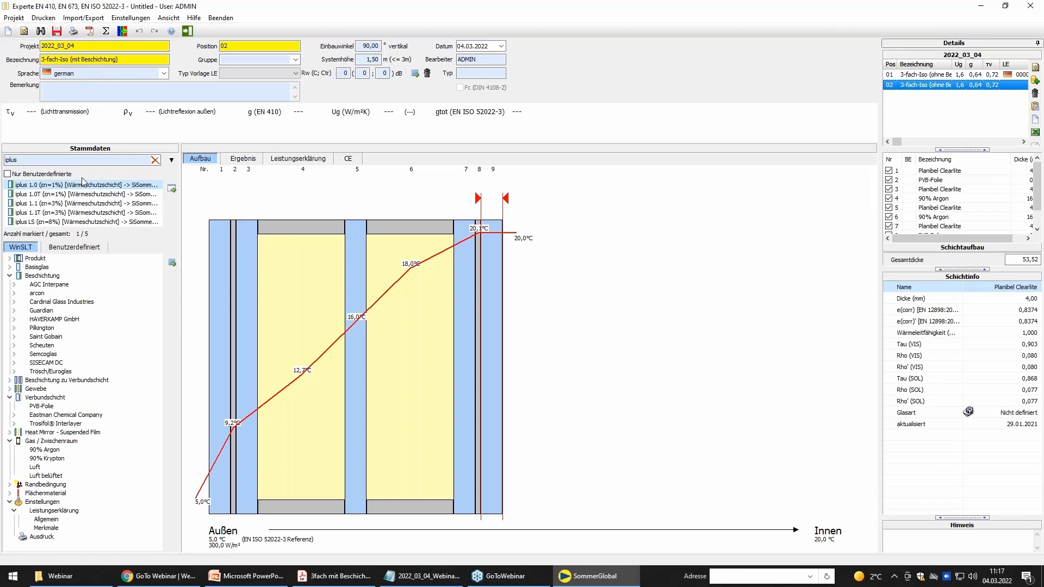
{"action": "left_click", "coordinate": [171, 190]}
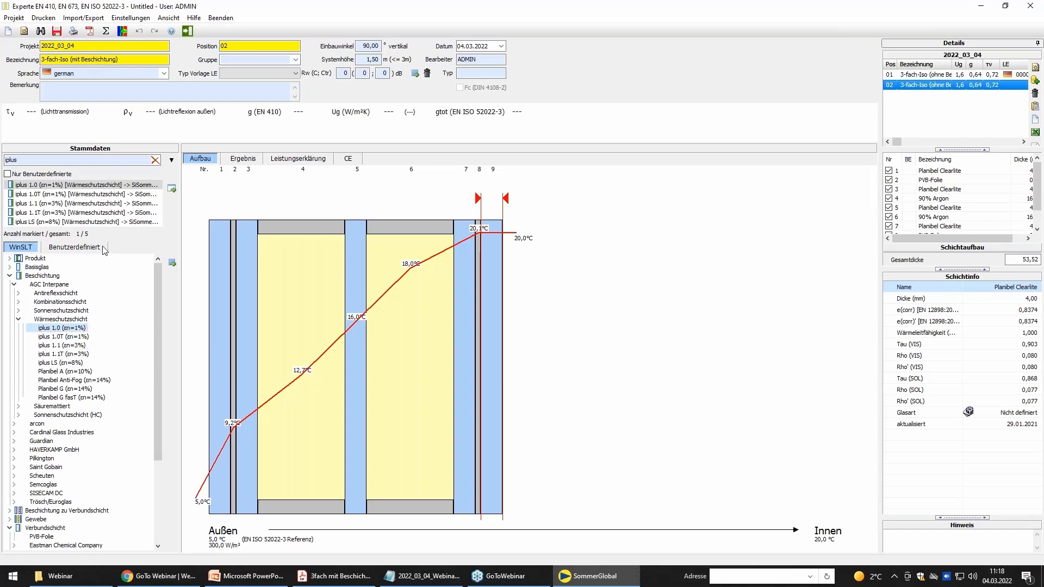
Insert only the iplus 1.0 (εn=1%) coating on the gap-facing surfaces of both the outer and the inner laminated pane.
{"action": "left_click_drag", "start_coordinate": [85, 189], "coordinate": [268, 279]}
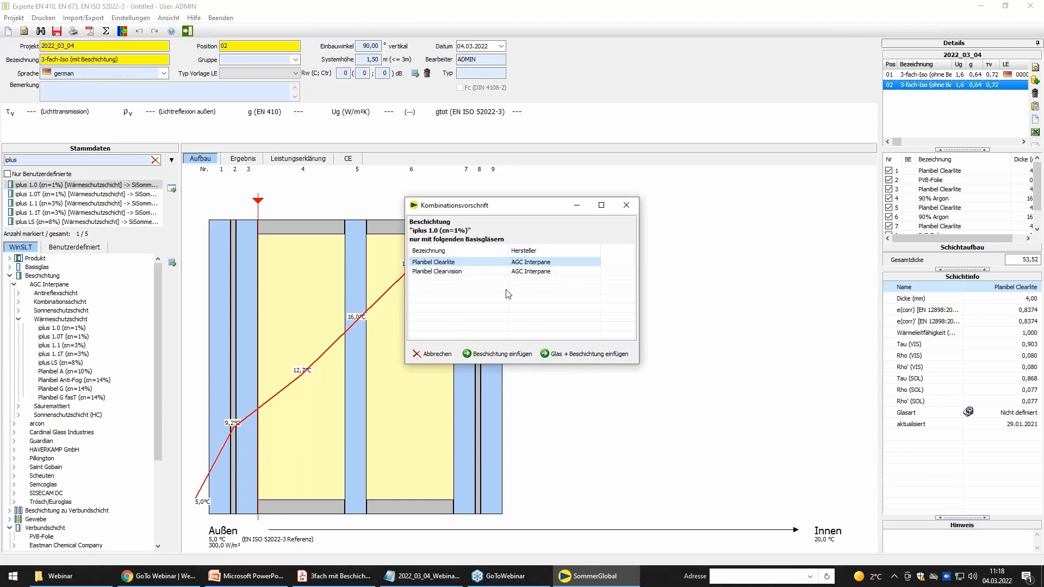
{"action": "left_click", "coordinate": [502, 354]}
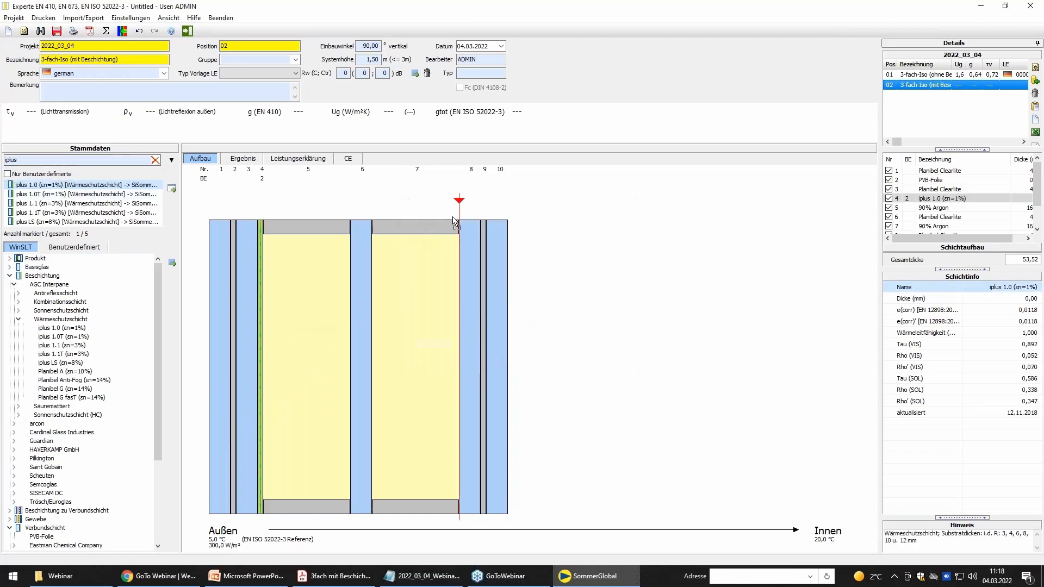
{"action": "double_click", "coordinate": [472, 238]}
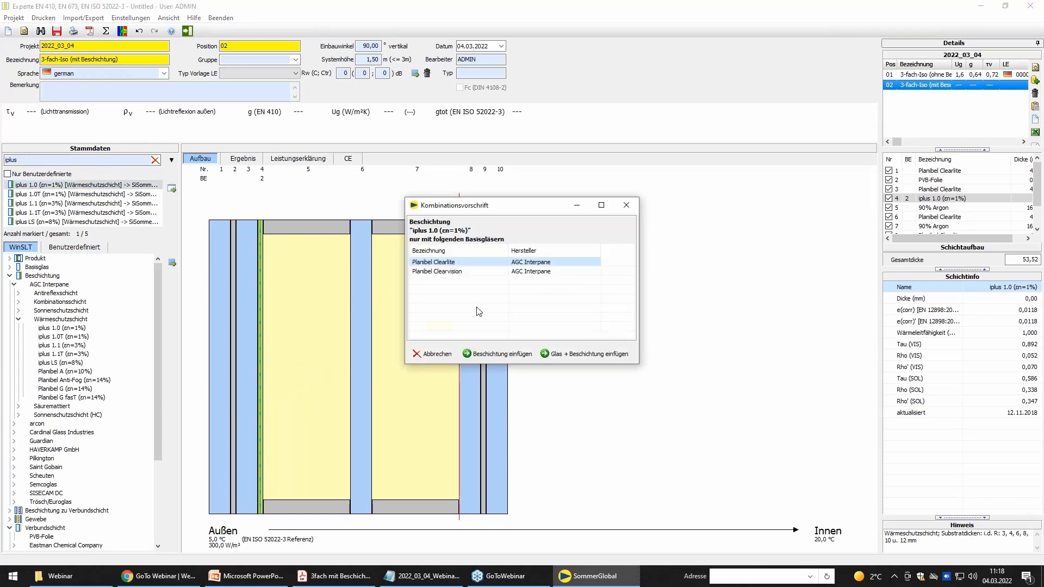
{"action": "left_click", "coordinate": [505, 355]}
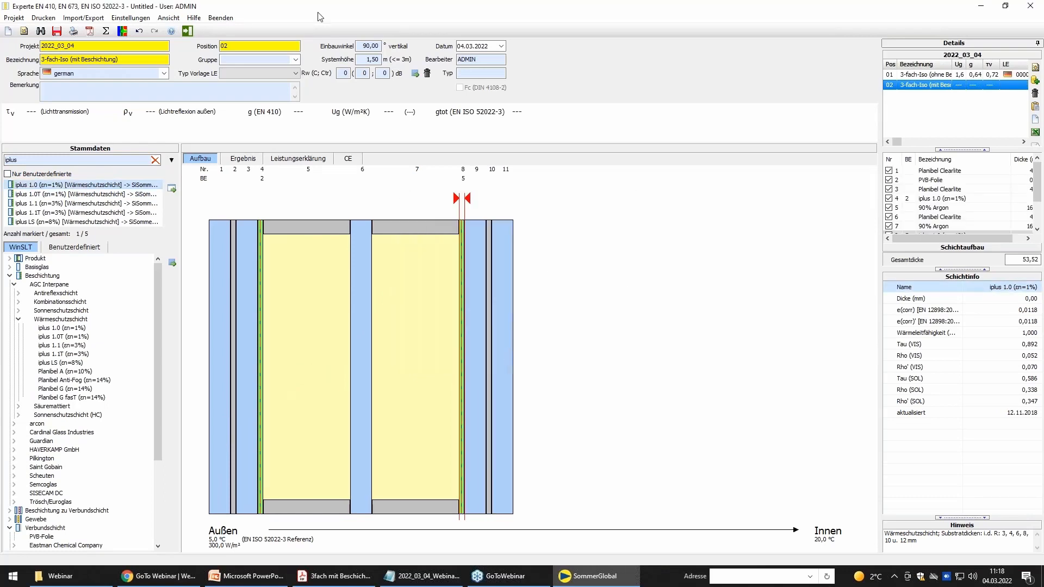
Save and calculate position 02, and examine its layer structure, radiation and thermal values in the result report.
{"action": "left_click", "coordinate": [57, 31]}
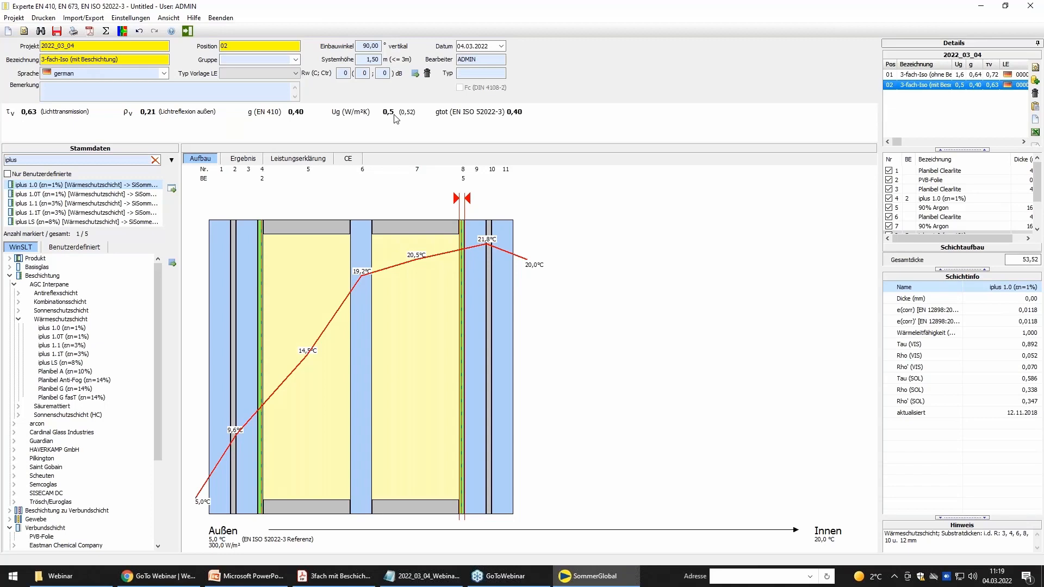
{"action": "left_click", "coordinate": [247, 163]}
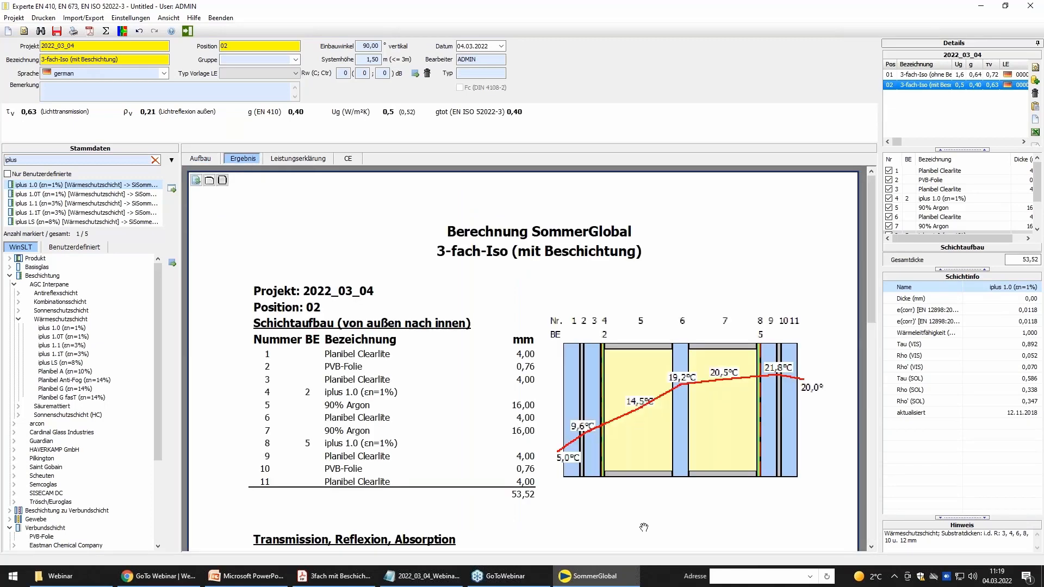
{"action": "scroll", "coordinate": [639, 431], "scroll_direction": "down", "scroll_amount": 2}
{"action": "scroll", "coordinate": [639, 431], "scroll_direction": "down", "scroll_amount": 1}
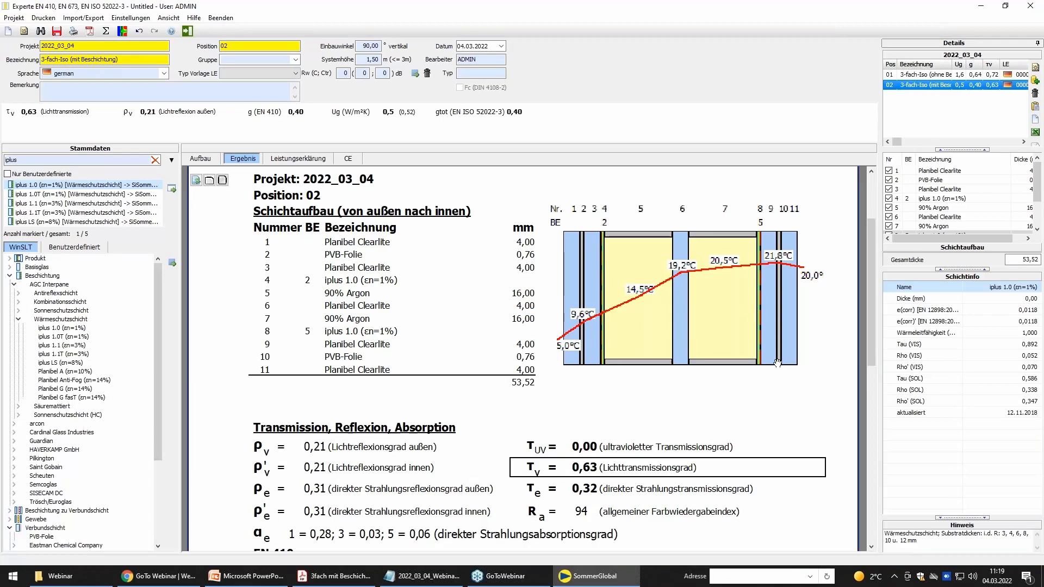
{"action": "left_click_drag", "start_coordinate": [617, 412], "coordinate": [617, 218]}
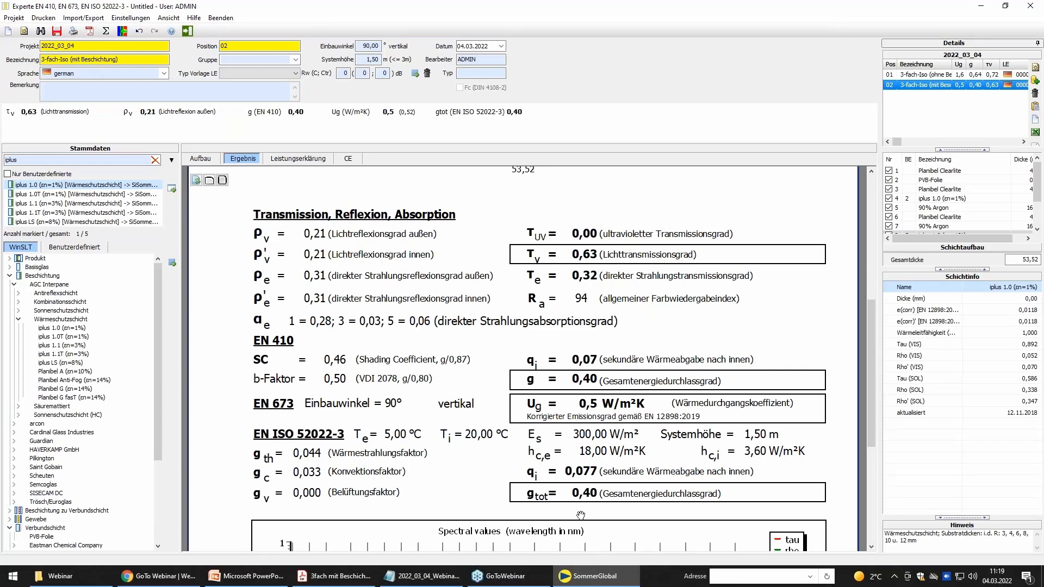
Duplicate position 02 as position 03 and change its description to "3-fach-Iso mit aussenliegendem Sonnenschutz".
{"action": "left_click", "coordinate": [201, 159]}
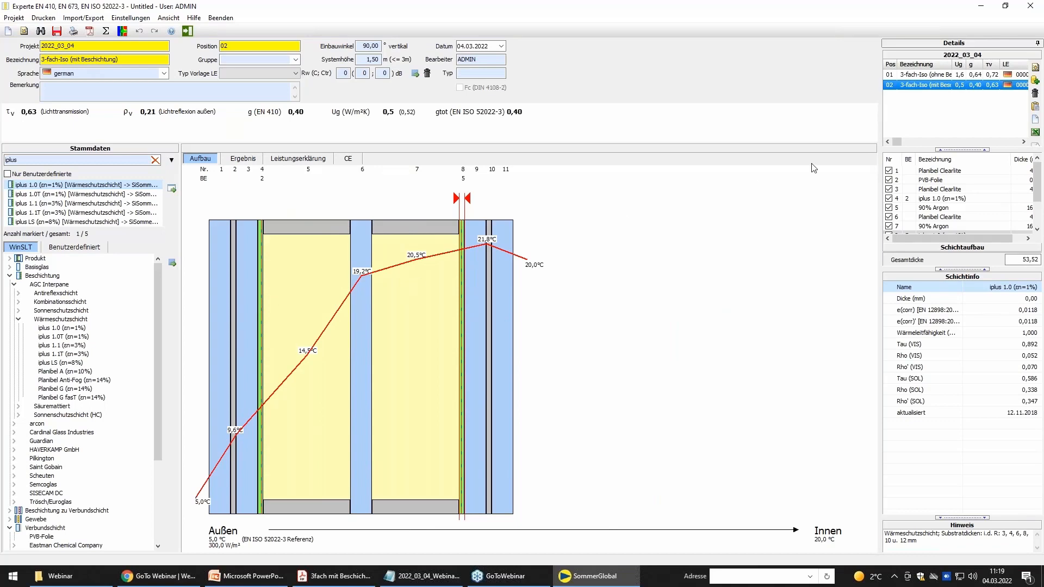
{"action": "left_click", "coordinate": [1035, 86]}
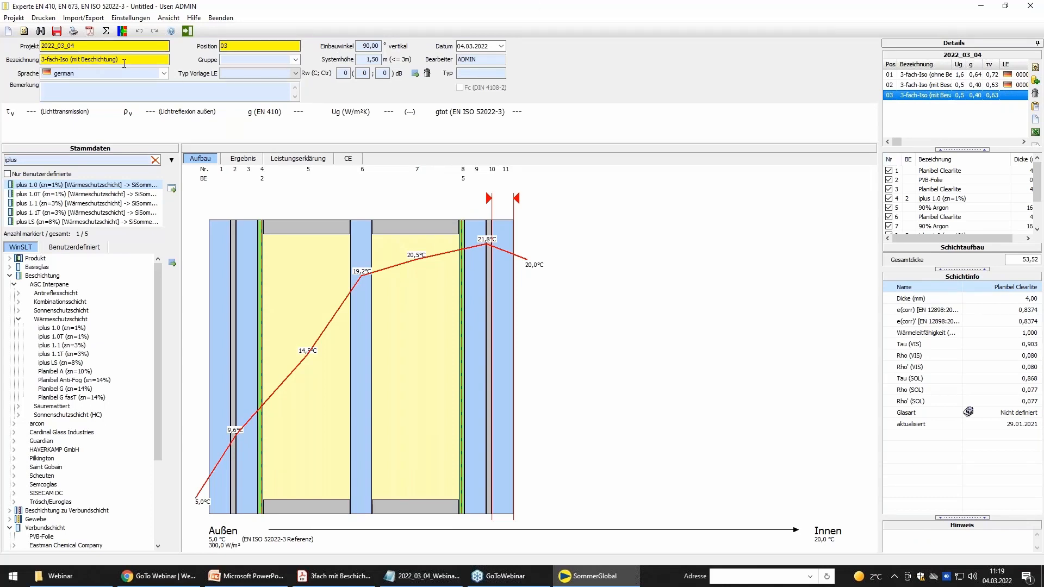
{"action": "key", "text": "BackSpace"}
{"action": "key", "text": "BackSpace"}
{"action": "key", "text": "BackSpace"}
{"action": "key", "text": "BackSpace"}
{"action": "key", "text": "BackSpace"}
{"action": "key", "text": "BackSpace"}
{"action": "key", "text": "BackSpace"}
{"action": "key", "text": "BackSpace"}
{"action": "key", "text": "BackSpace"}
{"action": "key", "text": "BackSpace"}
{"action": "key", "text": "BackSpace"}
{"action": "key", "text": "BackSpace"}
{"action": "key", "text": "BackSpace"}
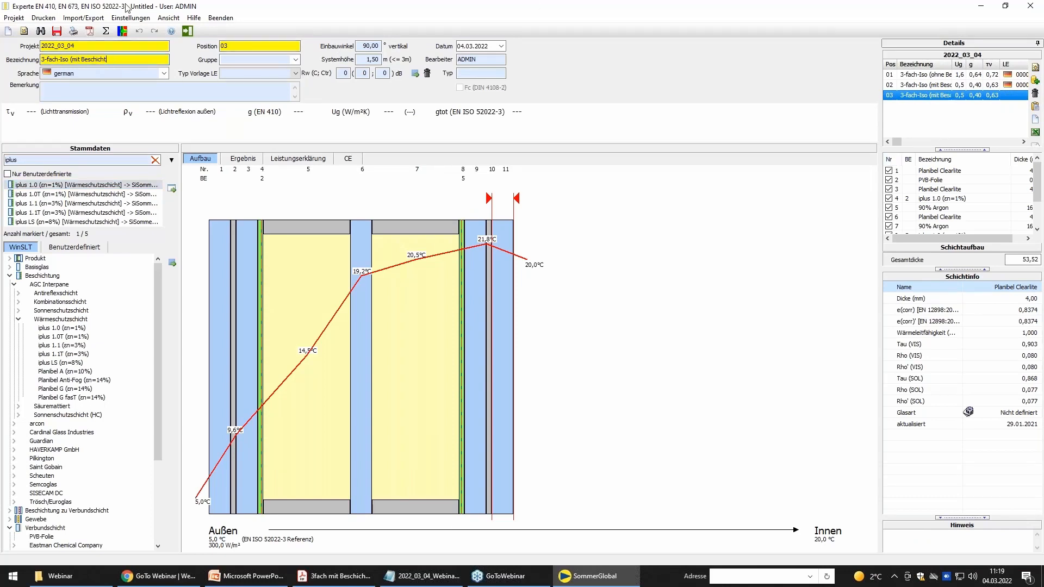
{"action": "key", "text": "BackSpace"}
{"action": "key", "text": "BackSpace"}
{"action": "type", "text": "mit aus"}
{"action": "type", "text": "enliegendem Sonnenschtu"}
{"action": "type", "text": "z"}
Locate WAREMA Soltis 92 047 Anthrazit among Warema's external awnings in the surface material catalogue.
{"action": "left_click", "coordinate": [10, 276]}
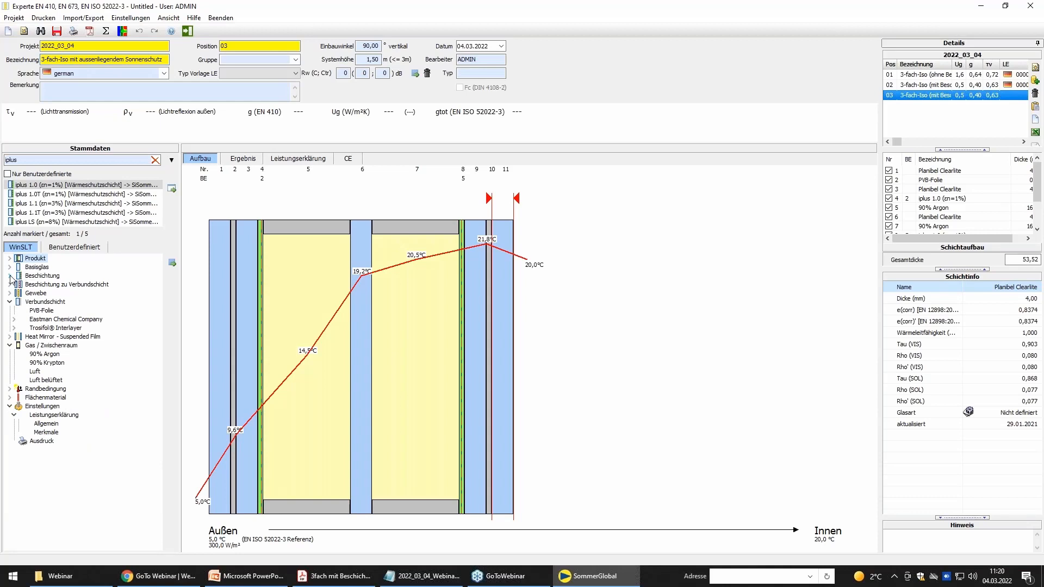
{"action": "left_click", "coordinate": [10, 303]}
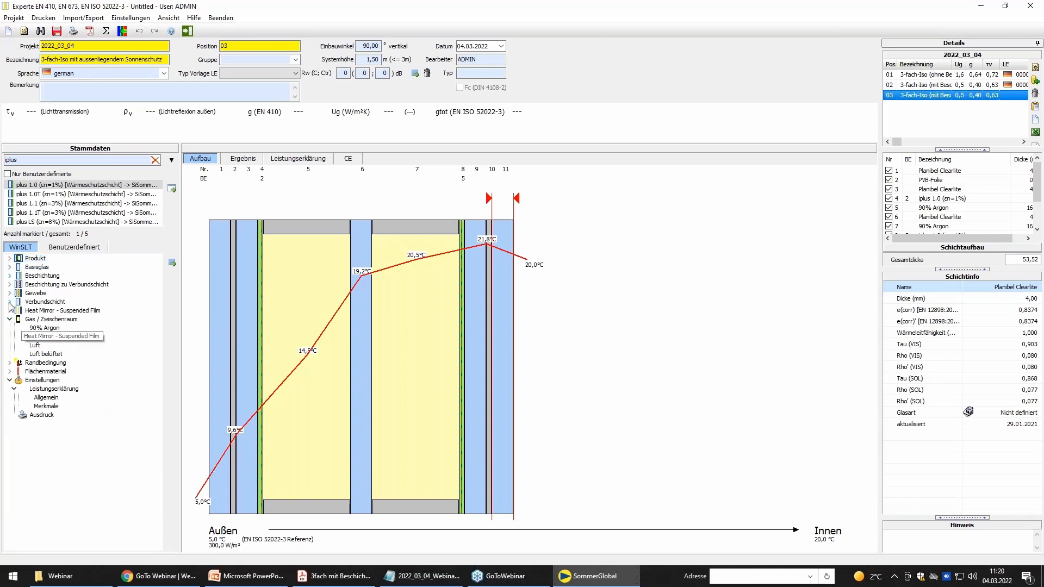
{"action": "left_click", "coordinate": [10, 371]}
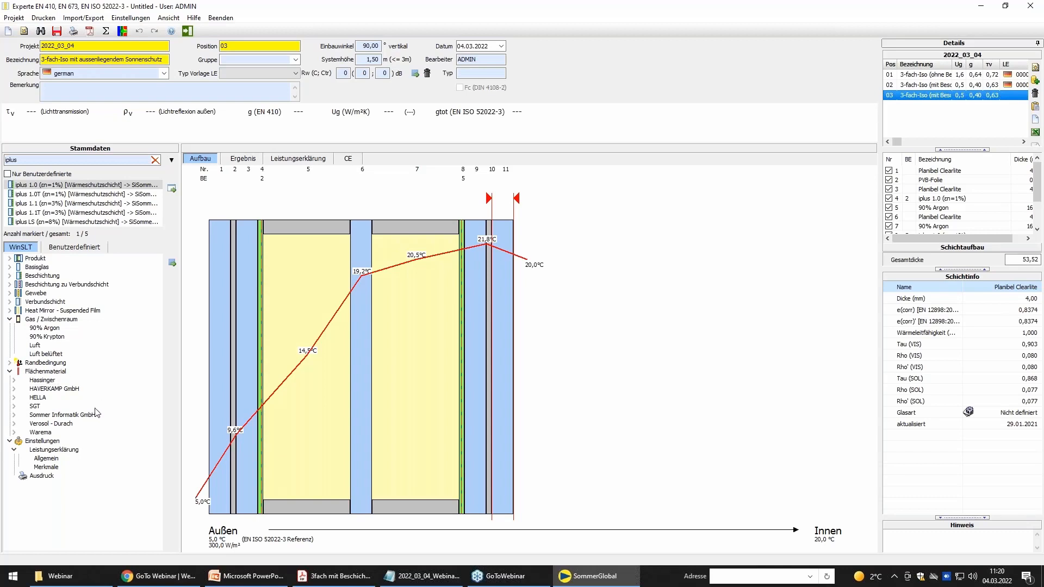
{"action": "left_click", "coordinate": [14, 432]}
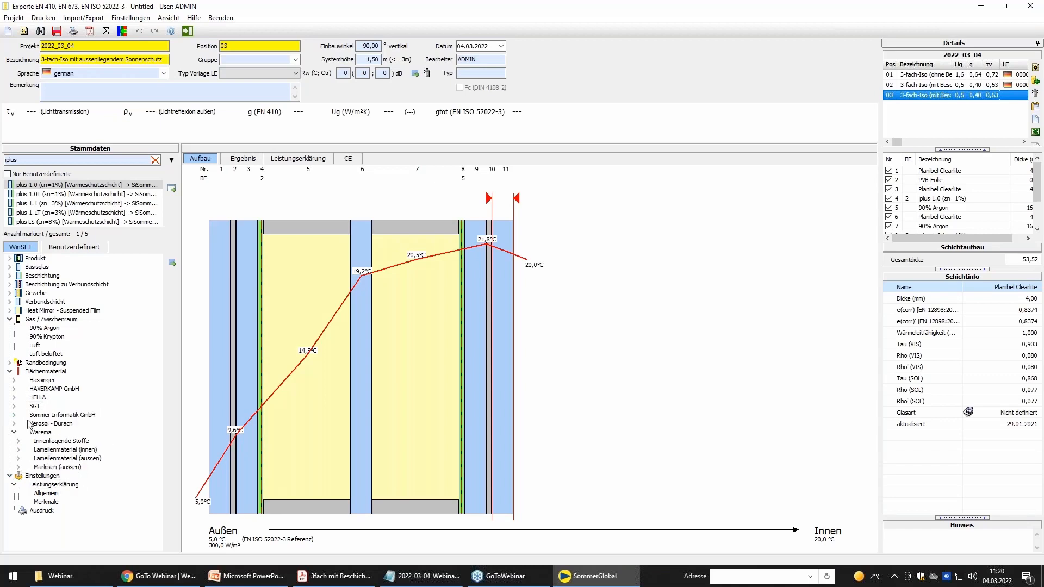
{"action": "left_click", "coordinate": [19, 468]}
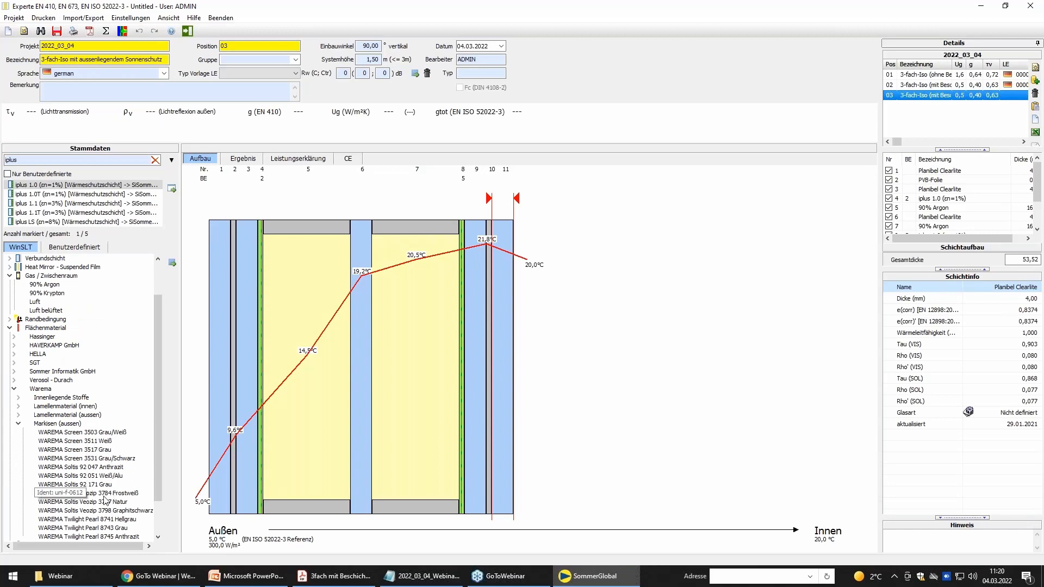
{"action": "left_click", "coordinate": [111, 468]}
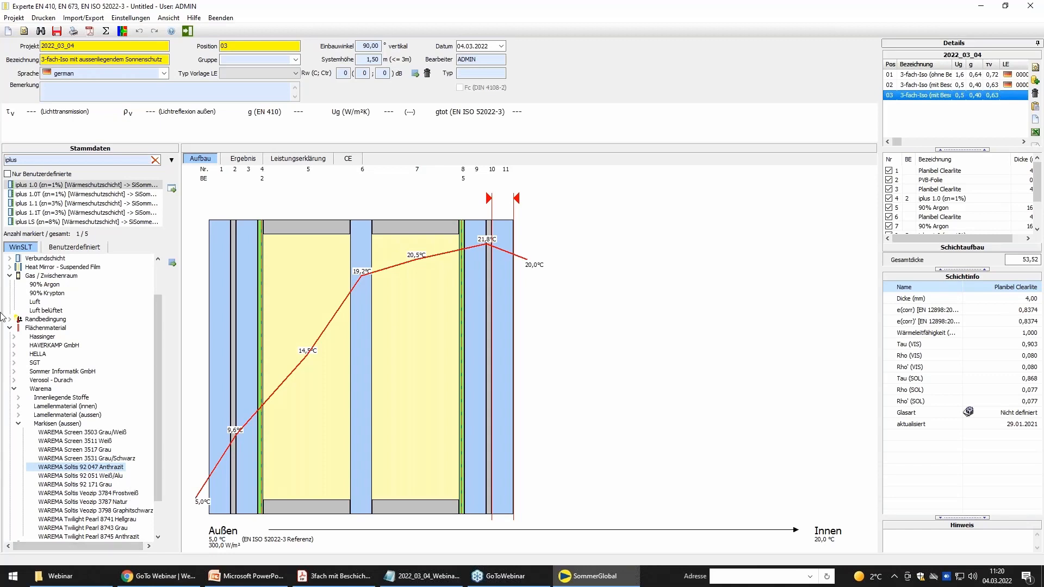
Search the master data for "92 047" and place WAREMA Soltis 92 047 Anthrazit in front of the outermost pane.
{"action": "left_click_drag", "start_coordinate": [25, 159], "coordinate": [6, 158]}
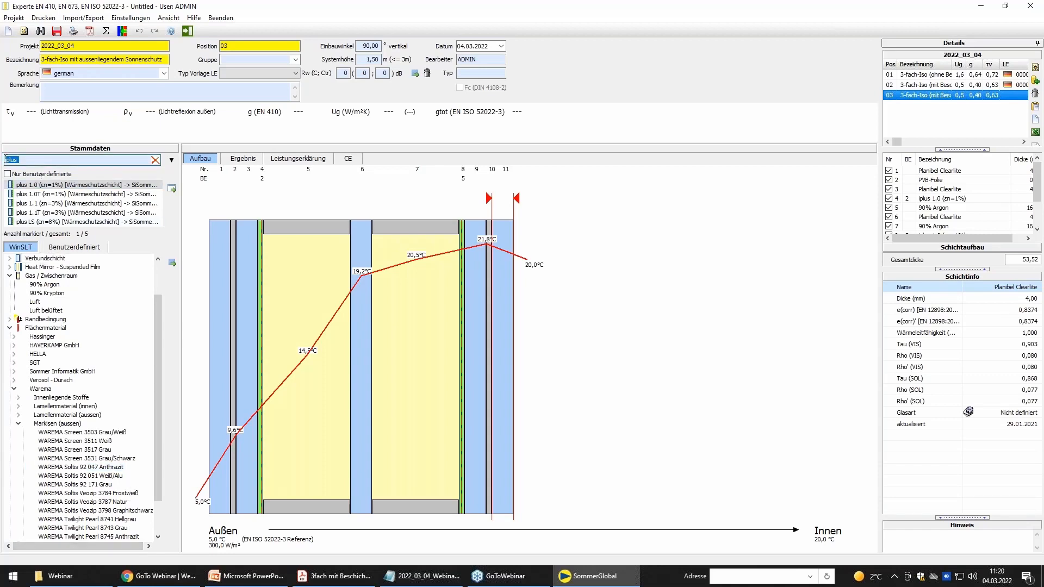
{"action": "key", "text": "BackSpace"}
{"action": "type", "text": "92 047"}
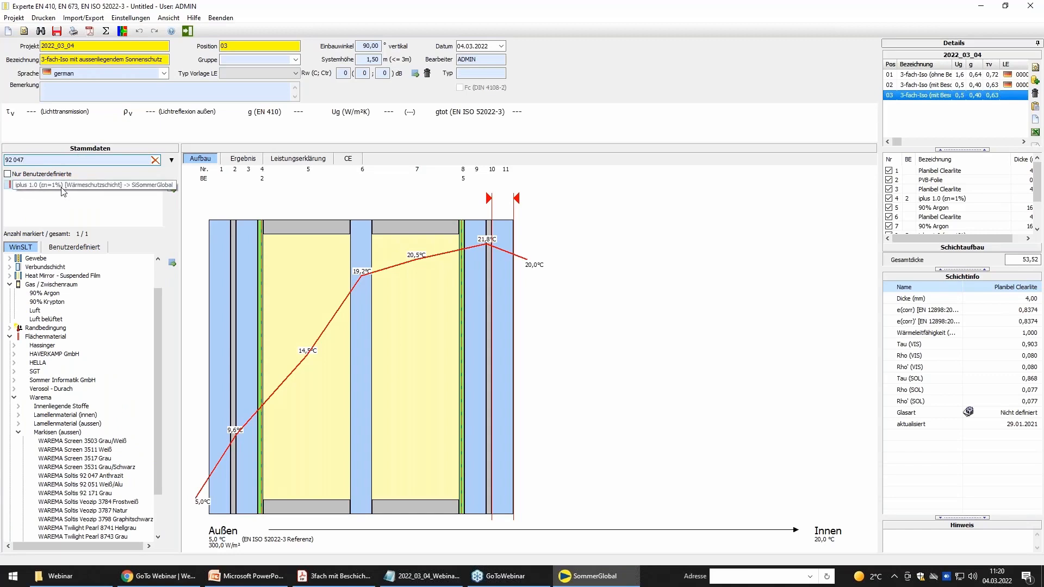
{"action": "left_click_drag", "start_coordinate": [63, 192], "coordinate": [205, 266]}
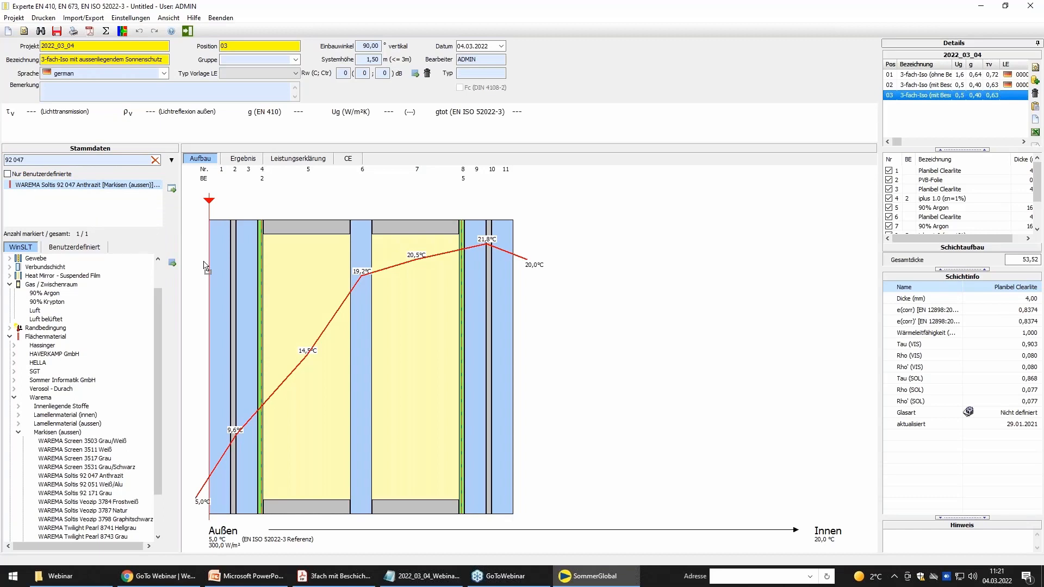
{"action": "left_click_drag", "start_coordinate": [206, 267], "coordinate": [205, 266]}
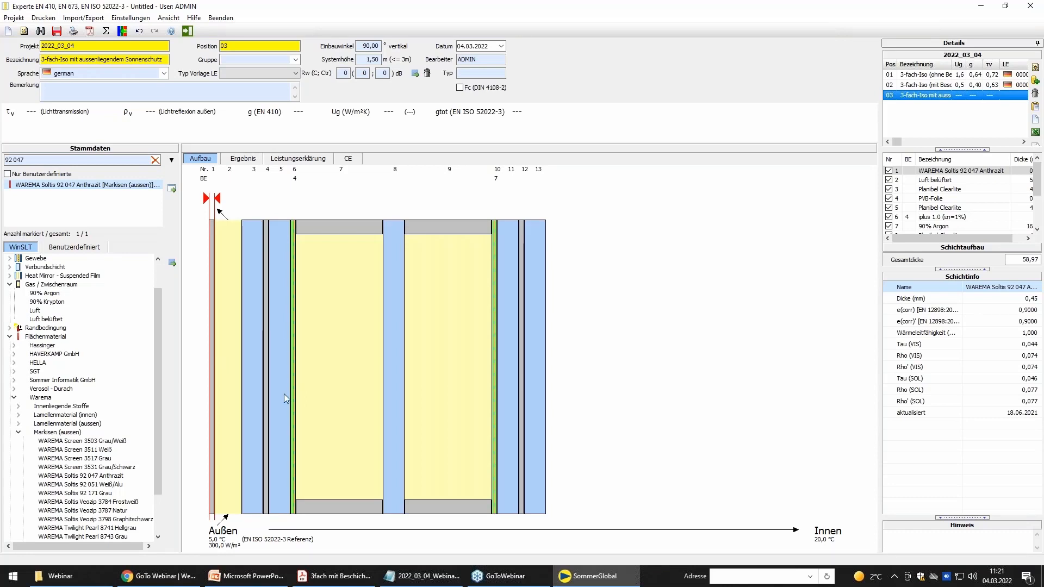
Set the thickness of the ventilated air gap behind the Soltis awning to 60 mm.
{"action": "left_click", "coordinate": [238, 336]}
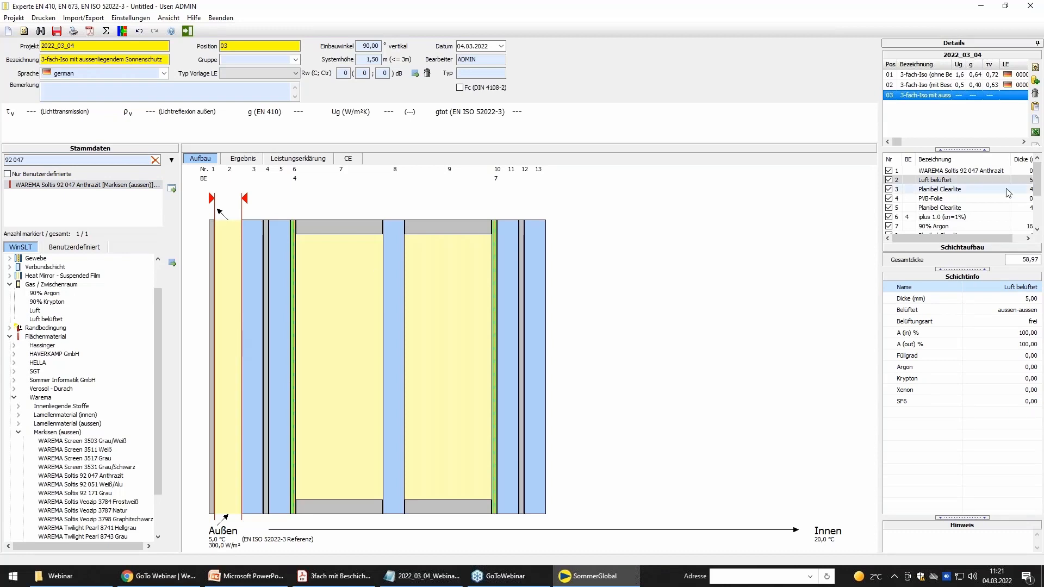
{"action": "left_click_drag", "start_coordinate": [876, 254], "coordinate": [852, 255]}
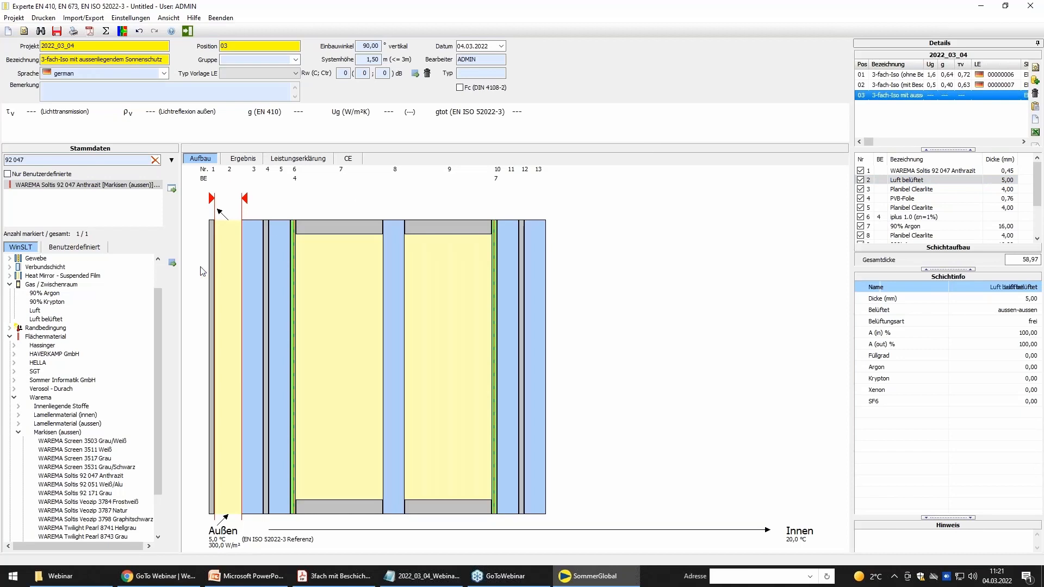
{"action": "left_click", "coordinate": [231, 264]}
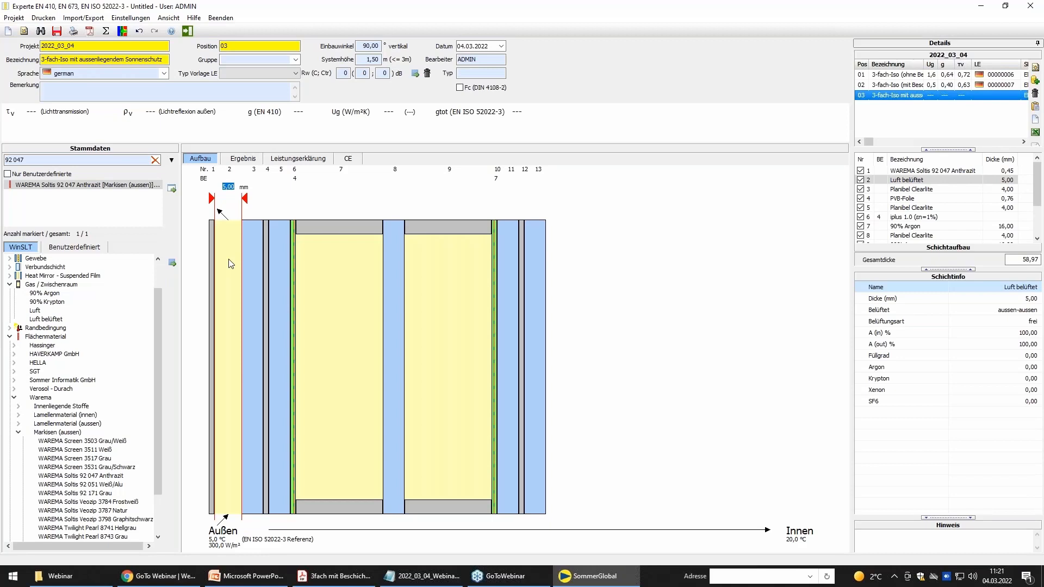
{"action": "type", "text": "60"}
{"action": "key", "text": "Return"}
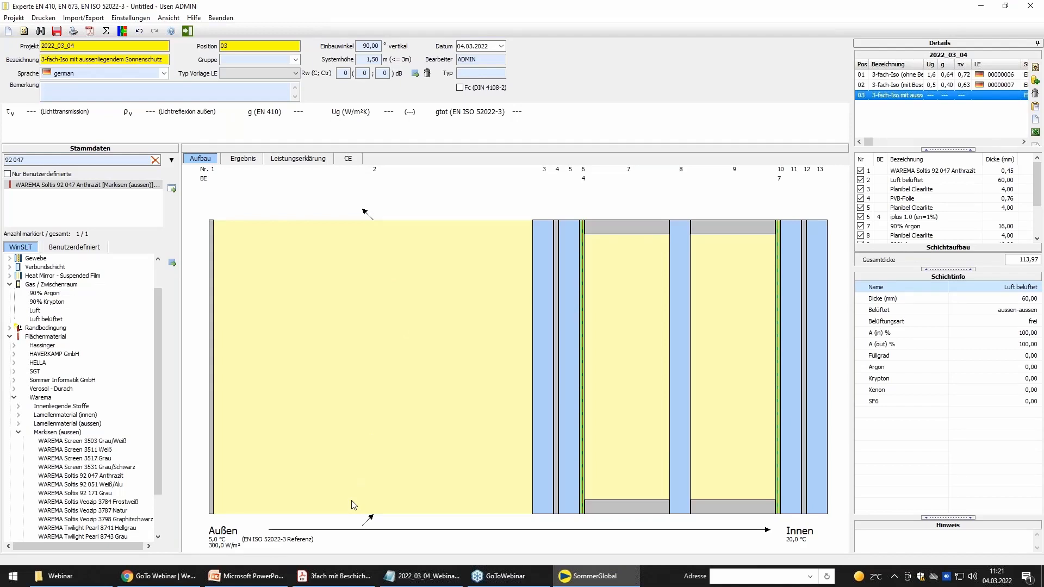
Open the ventilation settings of the 60 mm air gap and compare the mechanical and free ventilation options, ending on free.
{"action": "left_click", "coordinate": [373, 363]}
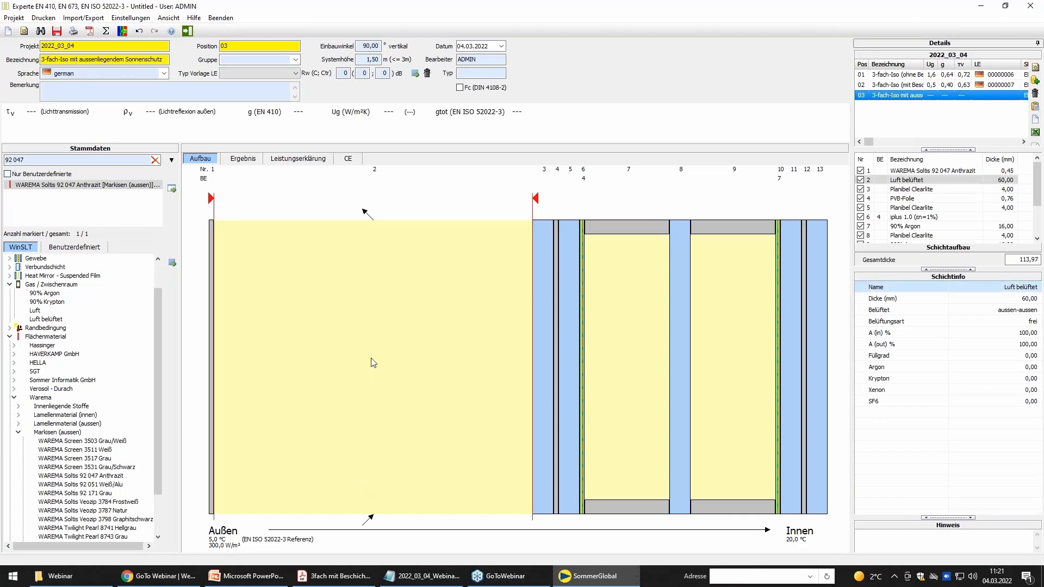
{"action": "right_click", "coordinate": [373, 363]}
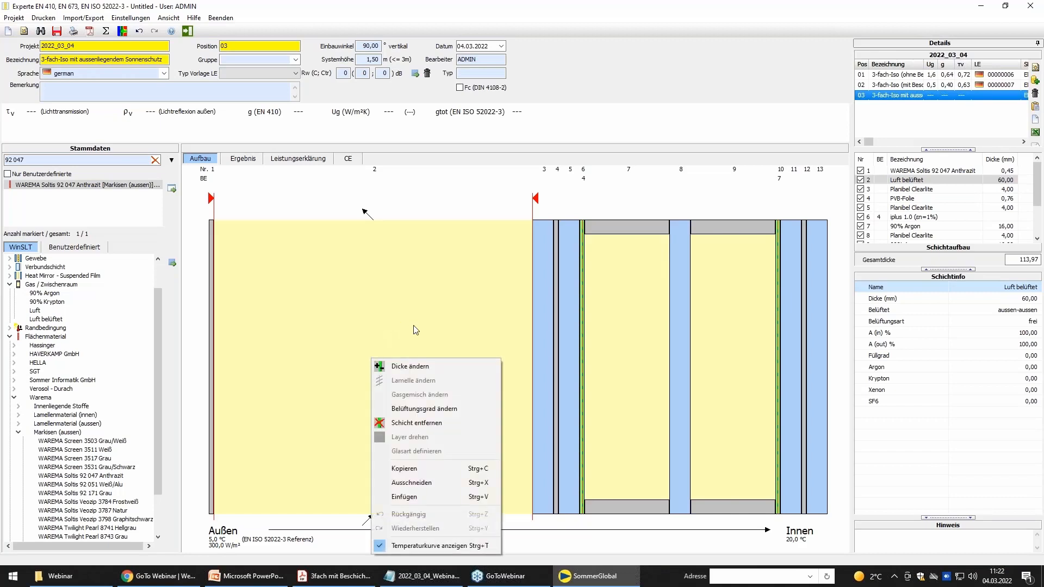
{"action": "left_click", "coordinate": [418, 409]}
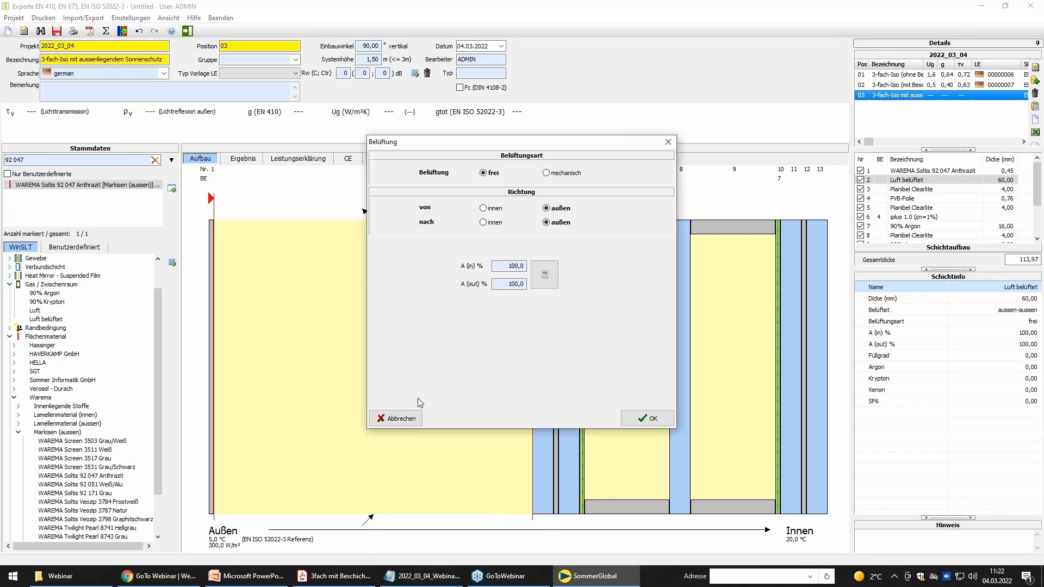
{"action": "left_click_drag", "start_coordinate": [405, 217], "coordinate": [369, 261]}
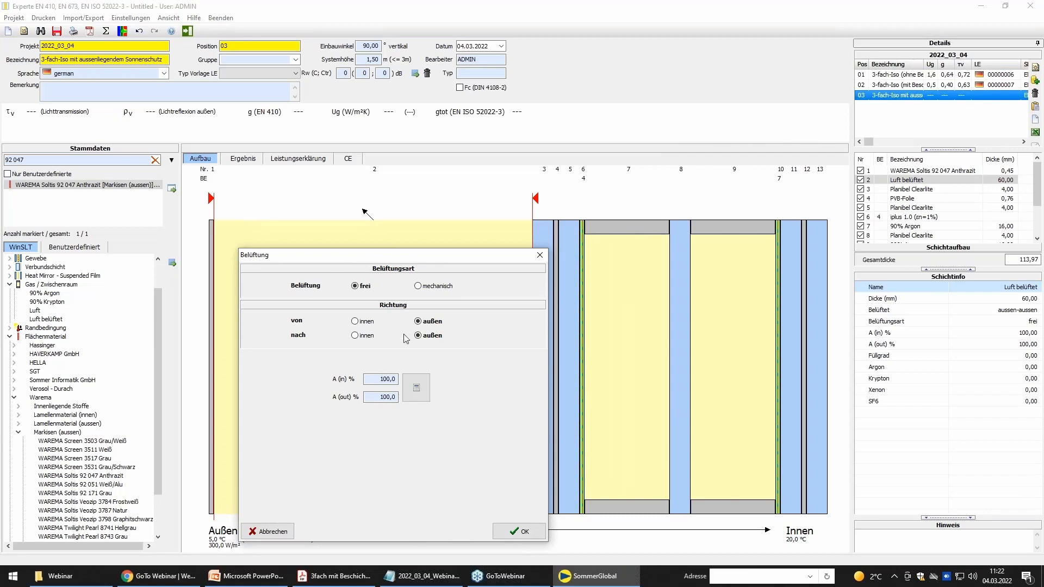
{"action": "left_click_drag", "start_coordinate": [411, 254], "coordinate": [679, 274]}
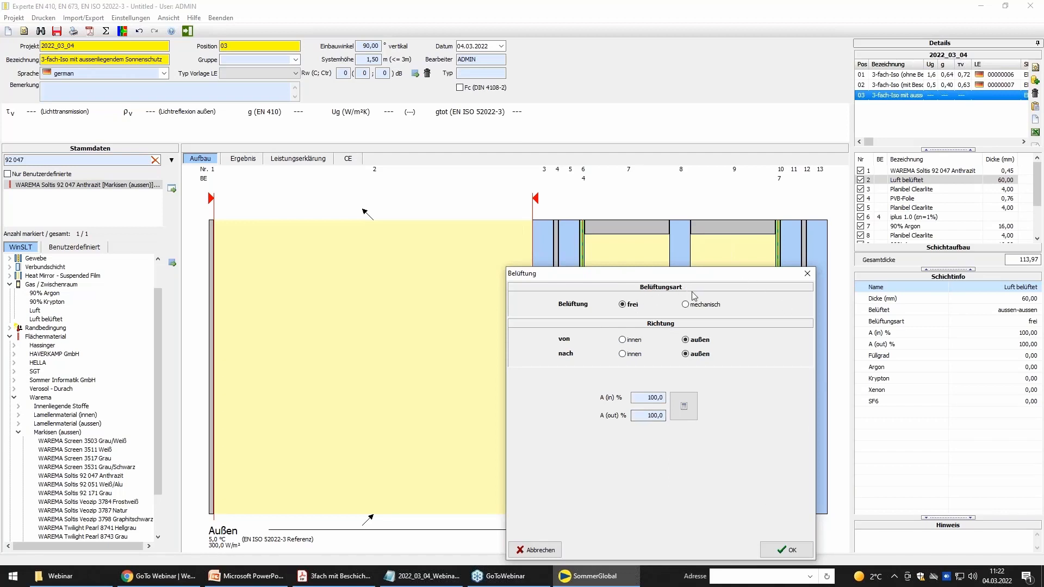
{"action": "left_click", "coordinate": [687, 308]}
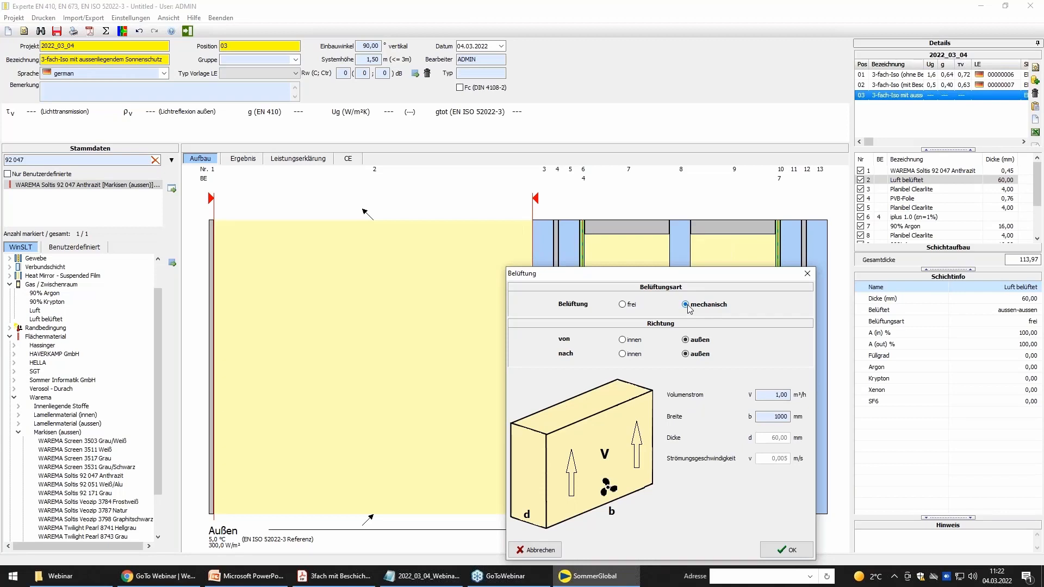
{"action": "left_click", "coordinate": [630, 306]}
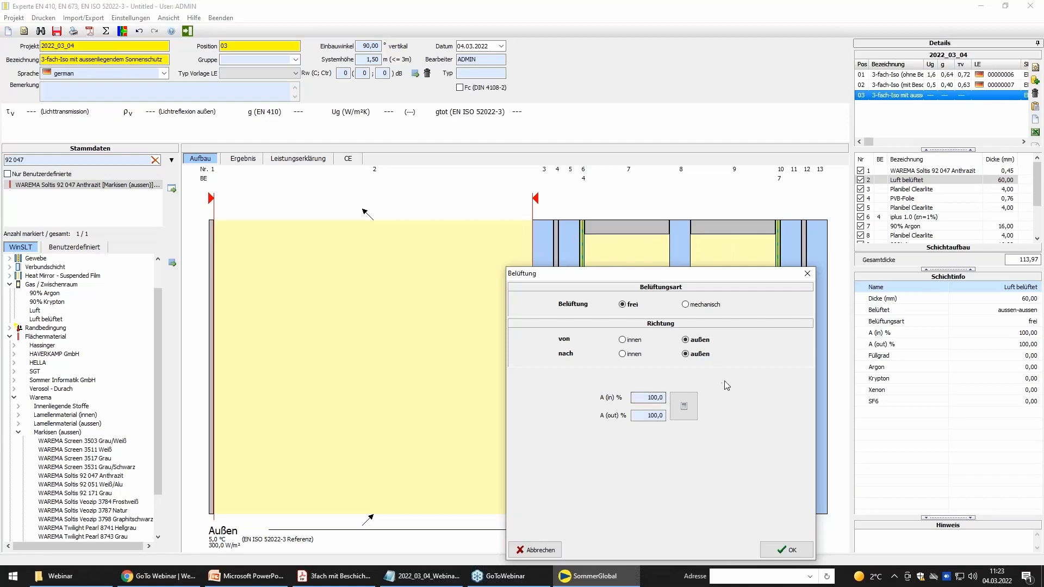
View the calculator for the A (in) and A (out) opening factors, cancel it and accept free ventilation from outside to outside.
{"action": "left_click", "coordinate": [686, 411]}
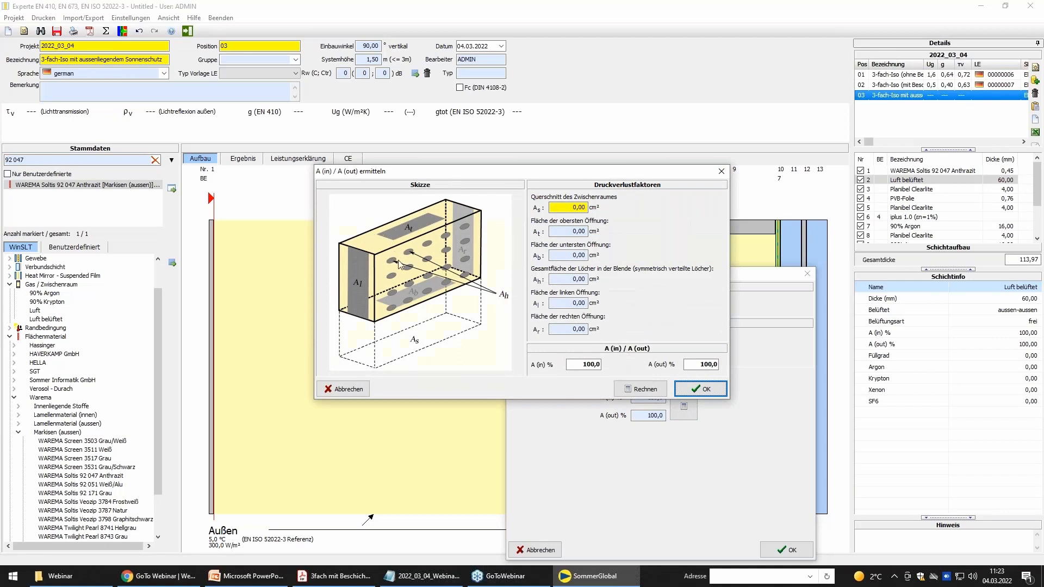
{"action": "left_click", "coordinate": [359, 390]}
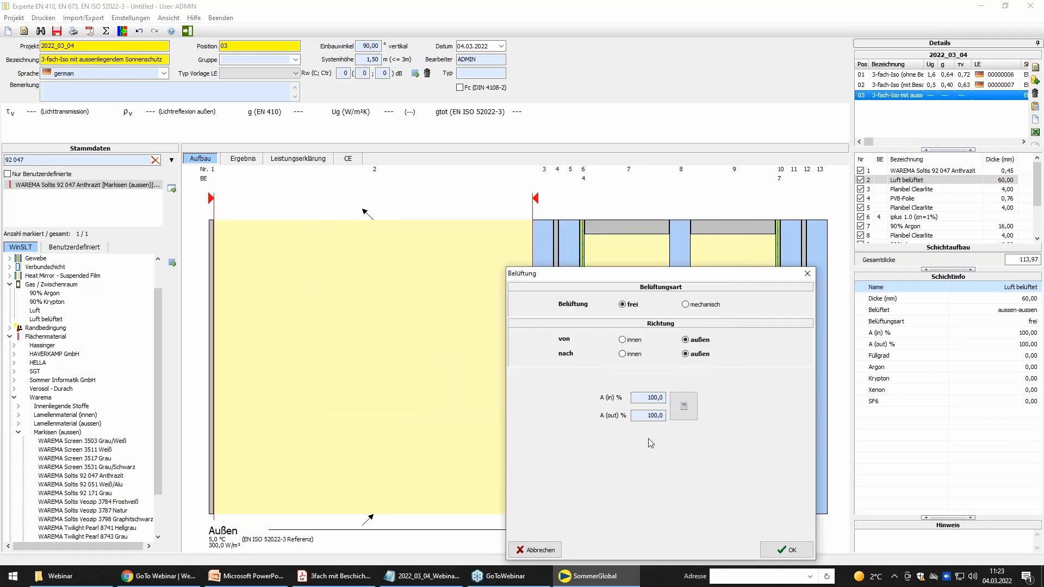
{"action": "left_click", "coordinate": [786, 551]}
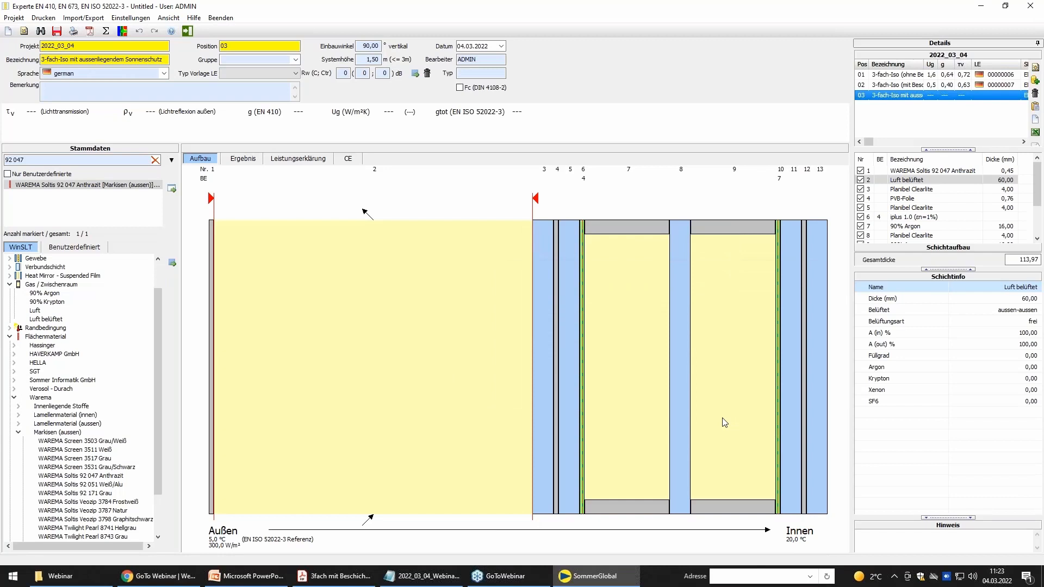
Calculate position 03 and examine its layer structure, transmission and gtot values in the result report.
{"action": "left_click", "coordinate": [106, 32]}
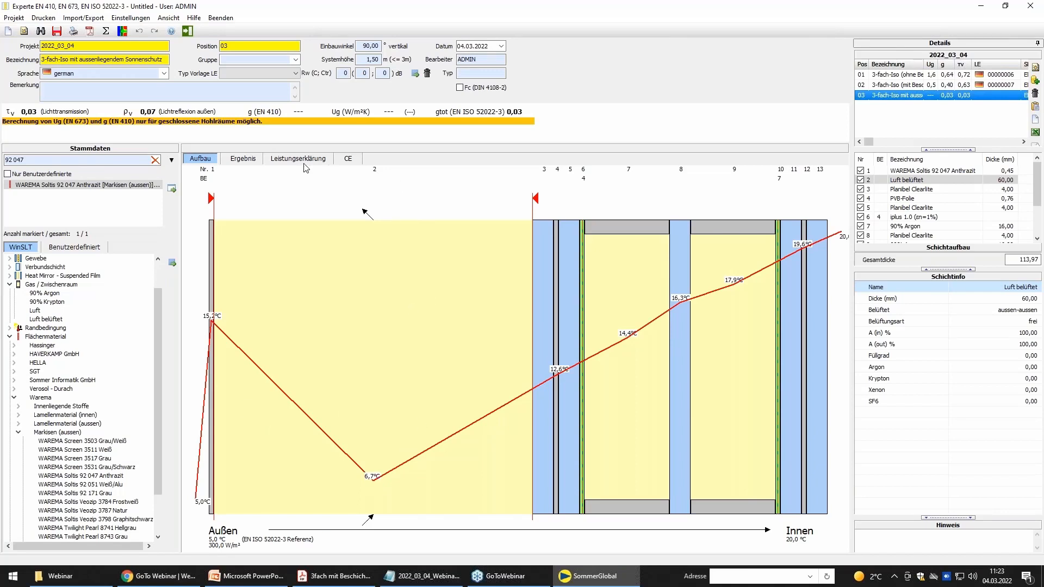
{"action": "left_click", "coordinate": [241, 162]}
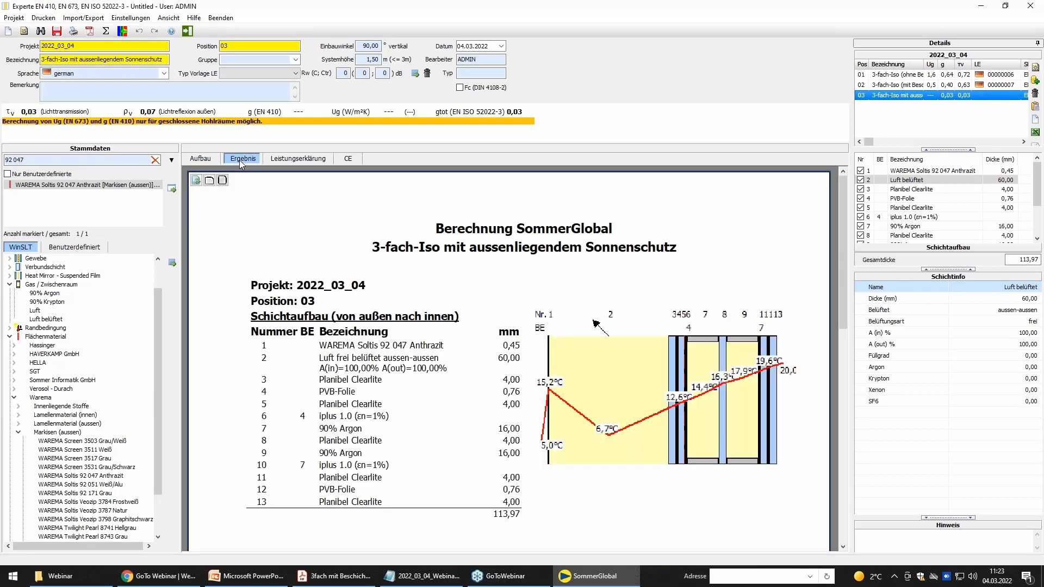
{"action": "left_click_drag", "start_coordinate": [543, 479], "coordinate": [563, 202]}
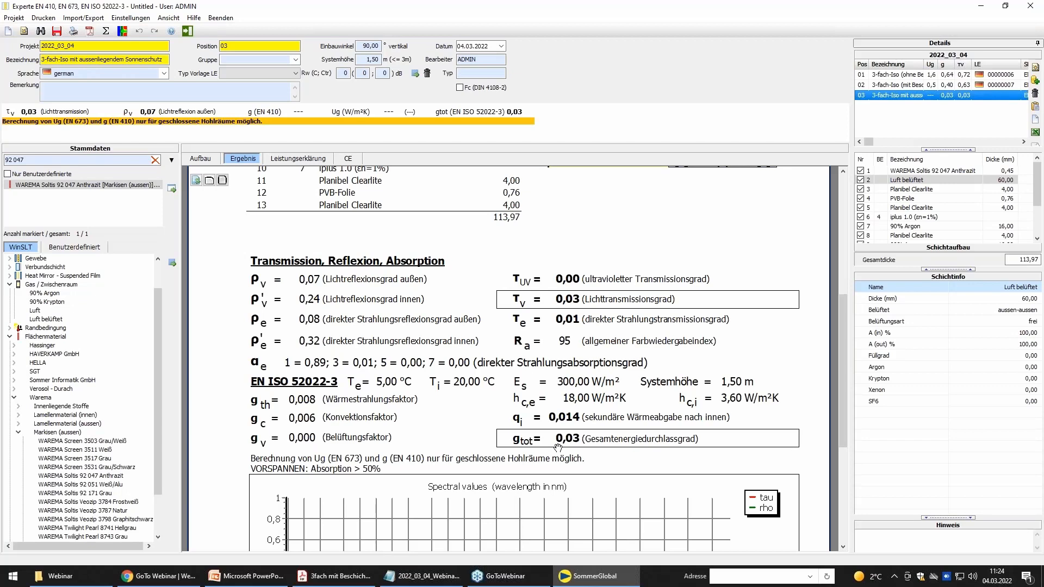
Enable the Fc calculation to DIN 4108-2 for position 03 and check the Fc factor in the result report.
{"action": "left_click", "coordinate": [200, 159]}
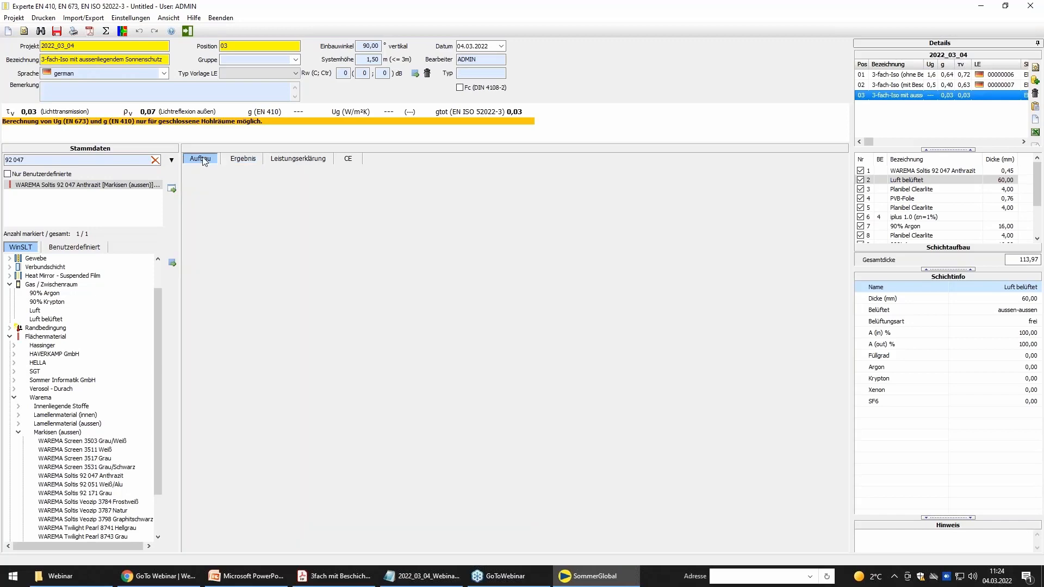
{"action": "left_click", "coordinate": [460, 88]}
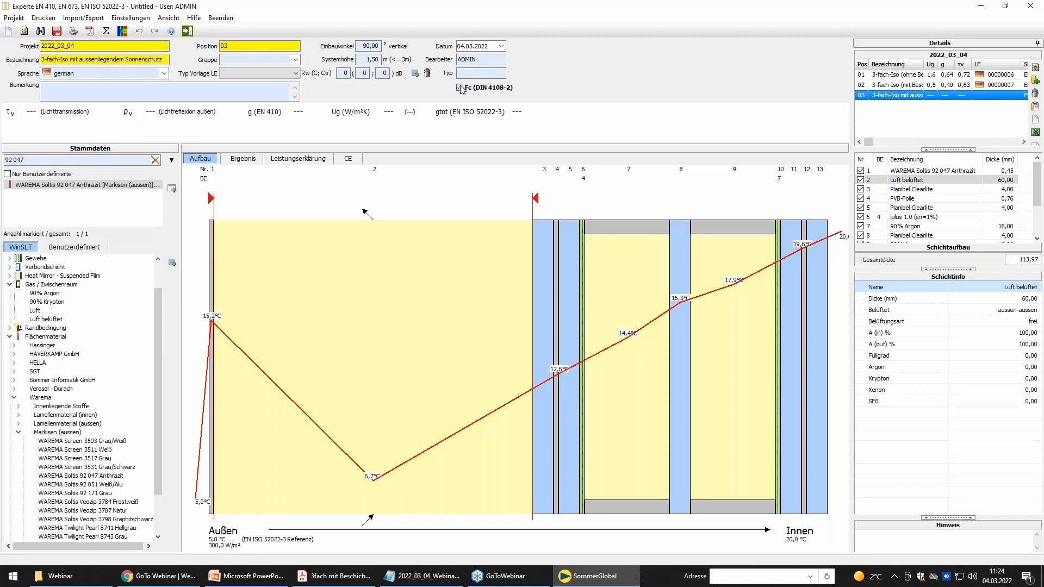
{"action": "left_click", "coordinate": [250, 160]}
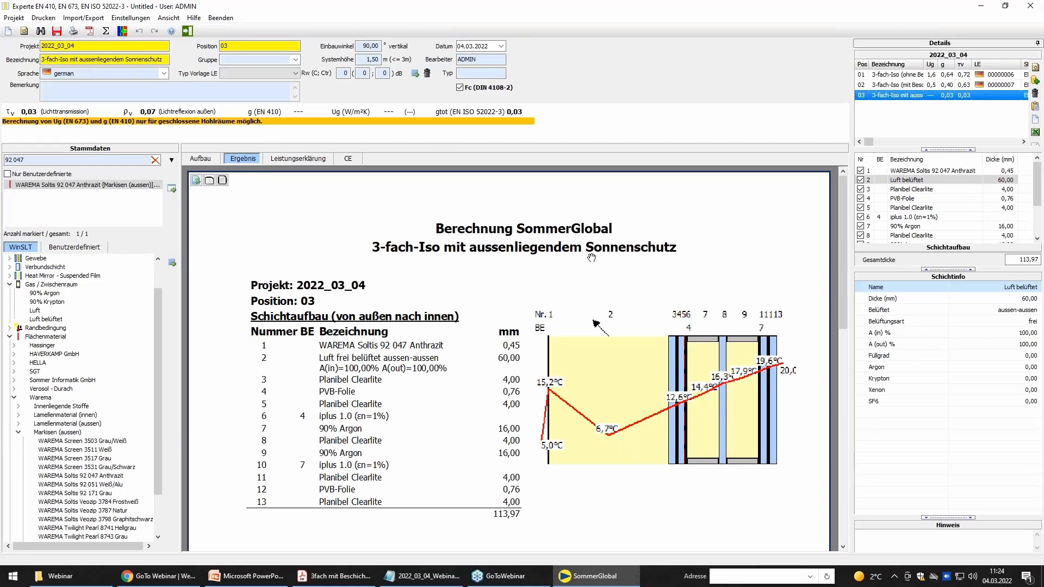
{"action": "left_click_drag", "start_coordinate": [630, 520], "coordinate": [612, 197]}
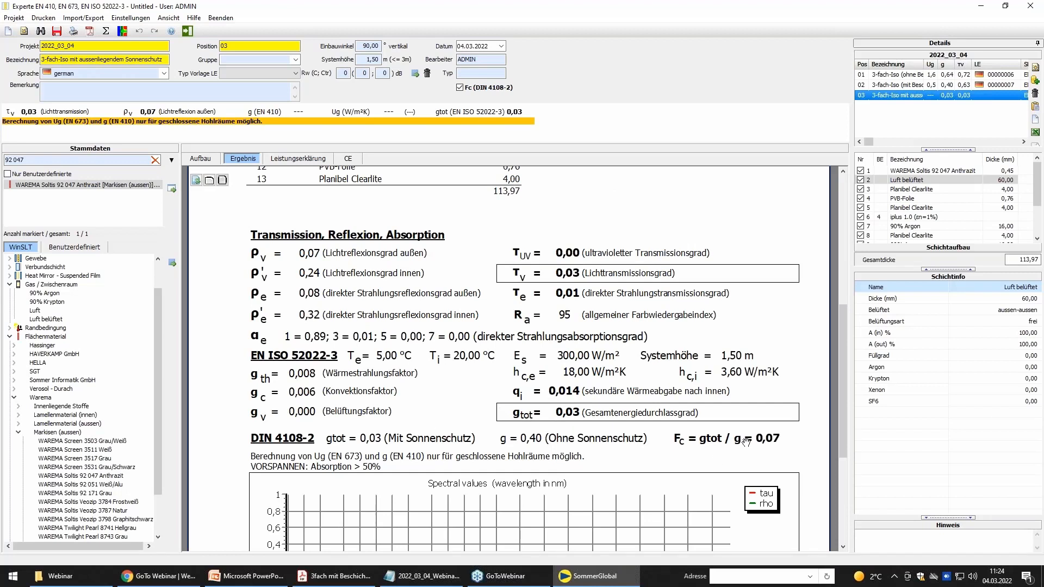
Save position 03 and duplicate position 02 as the new position 04.
{"action": "left_click", "coordinate": [200, 158]}
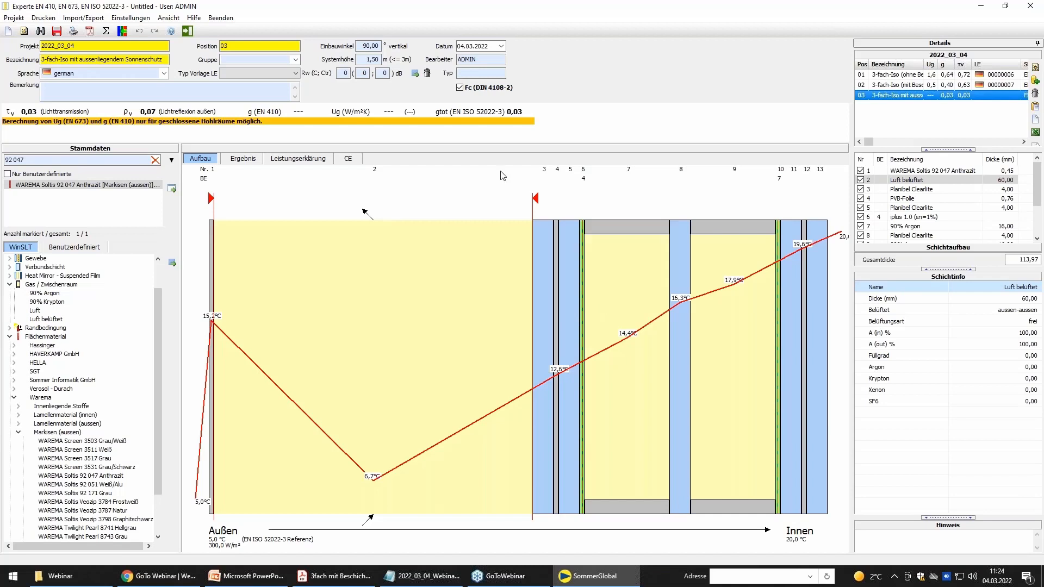
{"action": "left_click", "coordinate": [57, 31]}
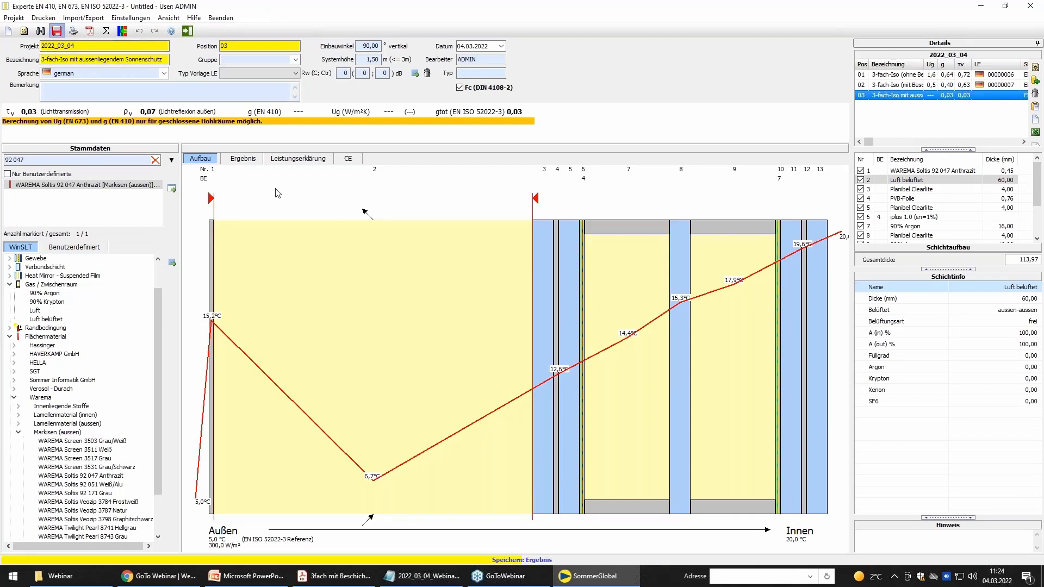
{"action": "left_click", "coordinate": [909, 86]}
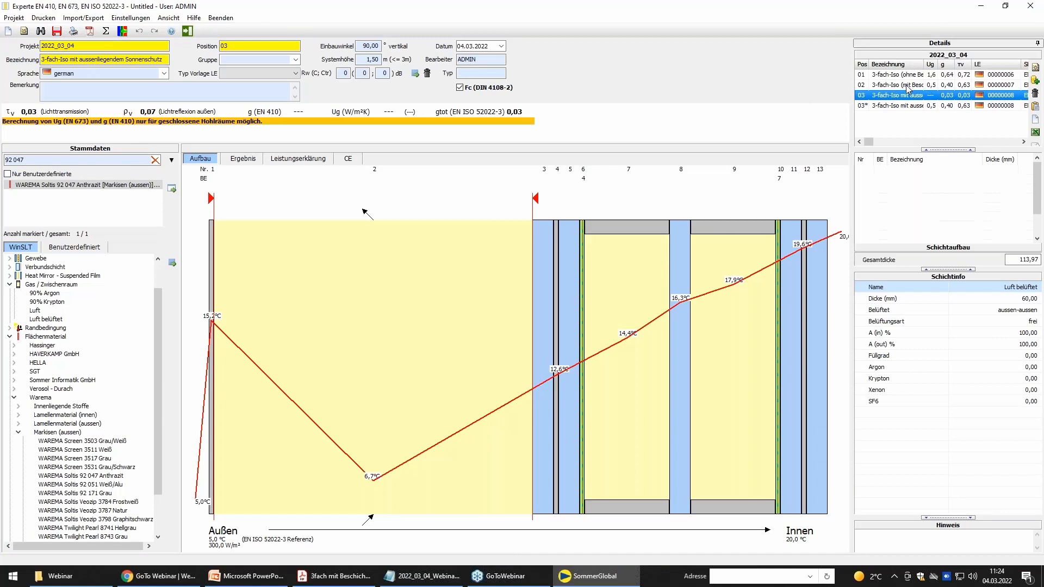
{"action": "left_click", "coordinate": [1036, 80]}
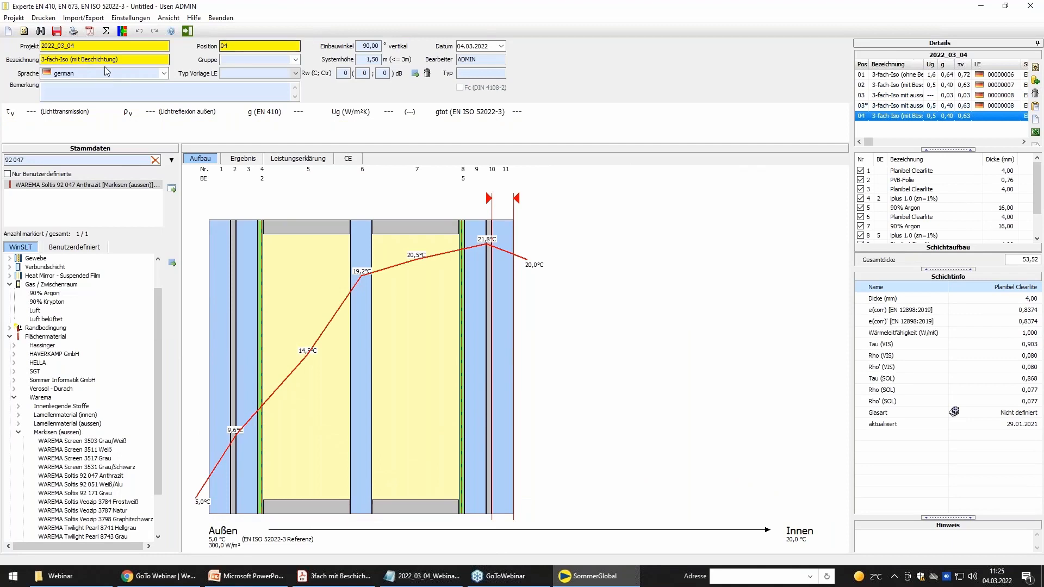
Change the description of position 04 to "3-fach-Iso Lamelle innen".
{"action": "left_click", "coordinate": [122, 60]}
{"action": "key", "text": "BackSpace"}
{"action": "key", "text": "BackSpace"}
{"action": "key", "text": "BackSpace"}
{"action": "key", "text": "BackSpace"}
{"action": "key", "text": "BackSpace"}
{"action": "key", "text": "BackSpace"}
{"action": "key", "text": "BackSpace"}
{"action": "key", "text": "BackSpace"}
{"action": "key", "text": "BackSpace"}
{"action": "key", "text": "BackSpace"}
{"action": "key", "text": "BackSpace"}
{"action": "key", "text": "BackSpace"}
{"action": "key", "text": "BackSpace"}
{"action": "key", "text": "BackSpace"}
{"action": "key", "text": "BackSpace"}
{"action": "key", "text": "BackSpace"}
{"action": "key", "text": "BackSpace"}
{"action": "key", "text": "BackSpace"}
{"action": "type", "text": "Lamelle innen"}
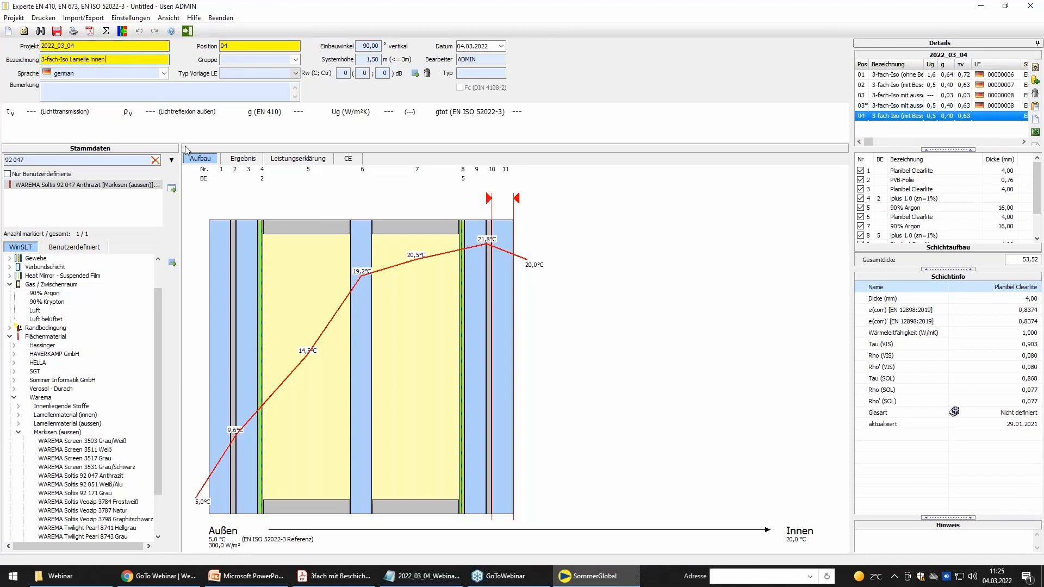
Start a new slat calculation for the Lamelle folder in the user-defined master data.
{"action": "left_click", "coordinate": [70, 159]}
{"action": "left_click", "coordinate": [61, 248]}
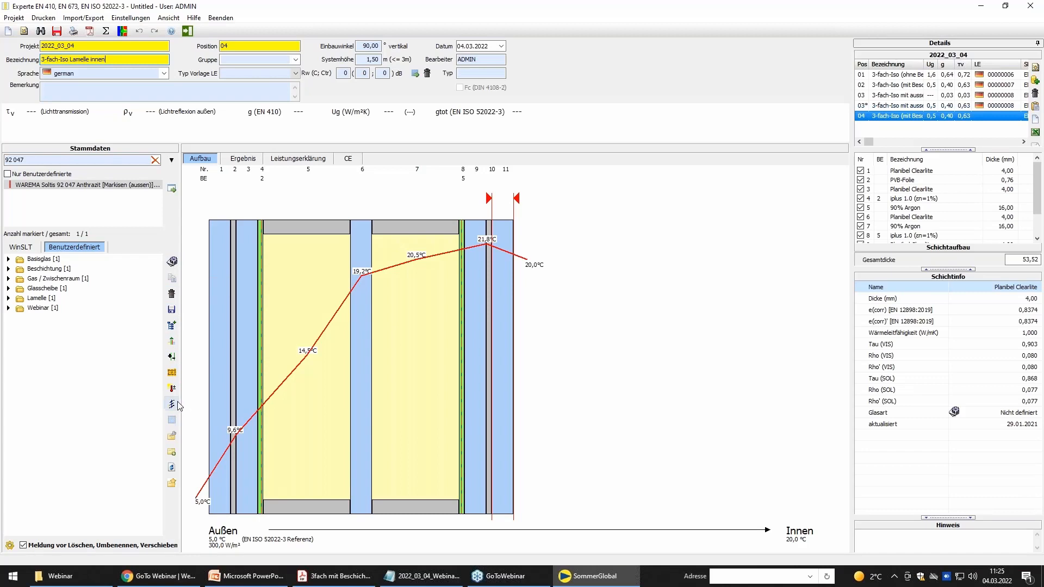
{"action": "left_click", "coordinate": [41, 301]}
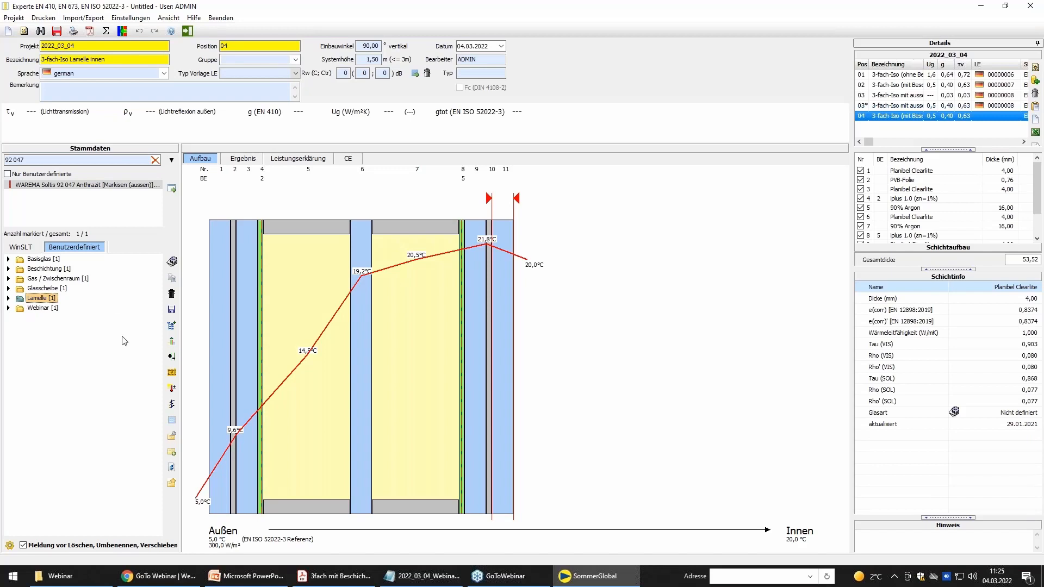
{"action": "left_click", "coordinate": [171, 405]}
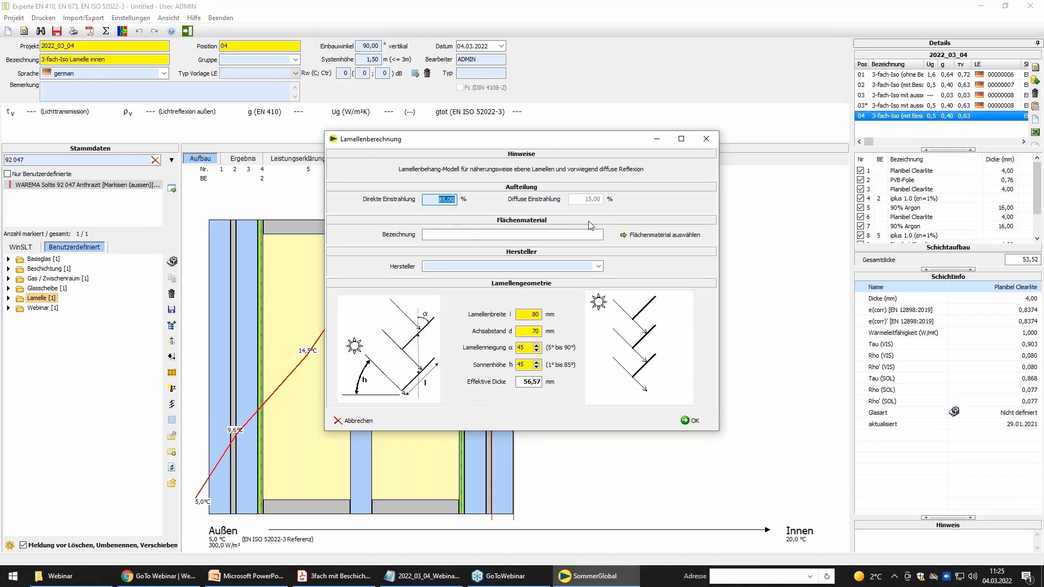
Search the surface materials for "RAL5014" and assign HELLA:Band_RAL5014_Taubenblau_(i/a) to the slat.
{"action": "left_click", "coordinate": [644, 236]}
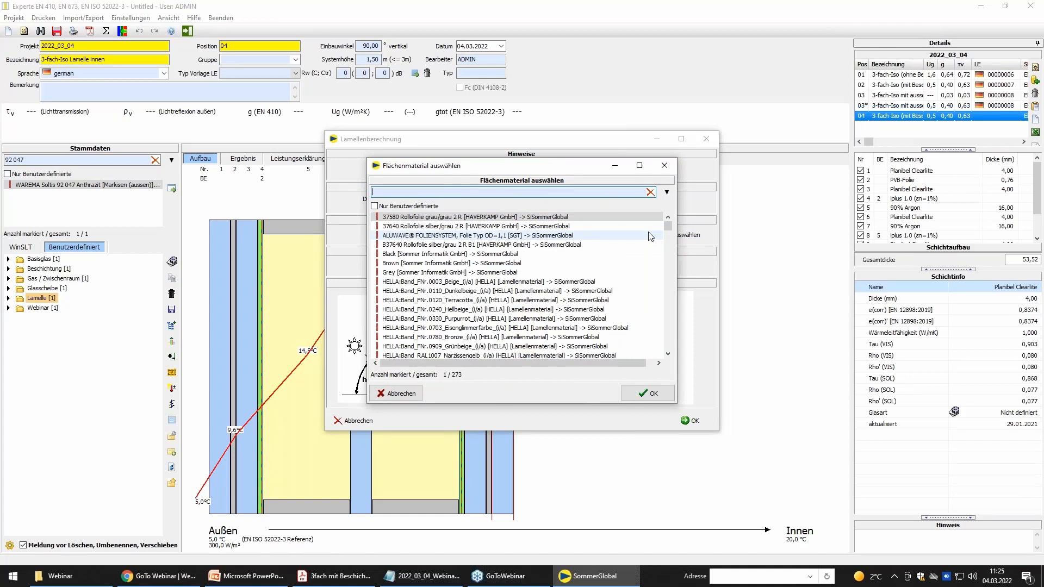
{"action": "type", "text": "RAL"}
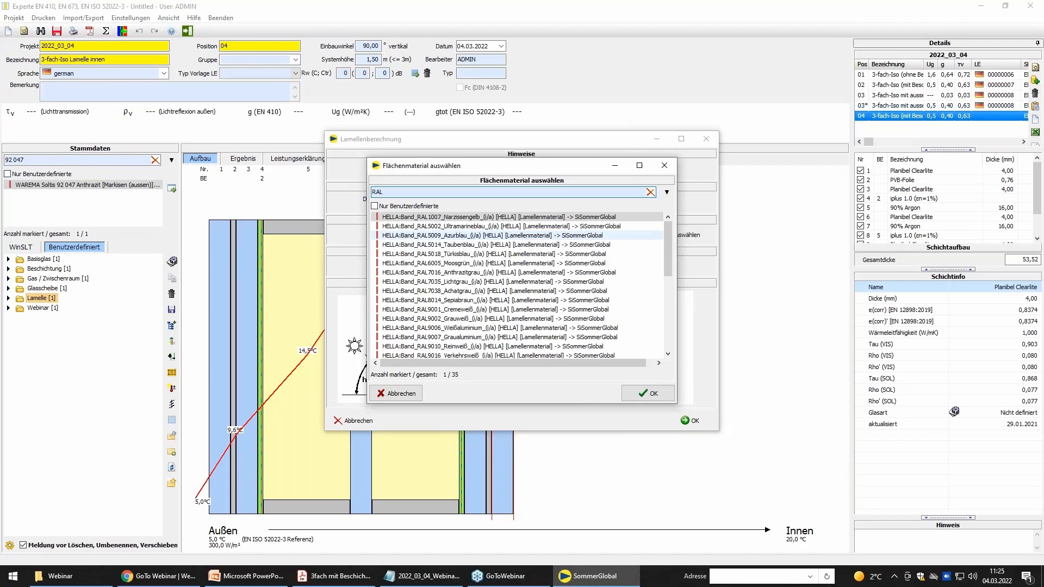
{"action": "type", "text": "5014"}
{"action": "double_click", "coordinate": [598, 217]}
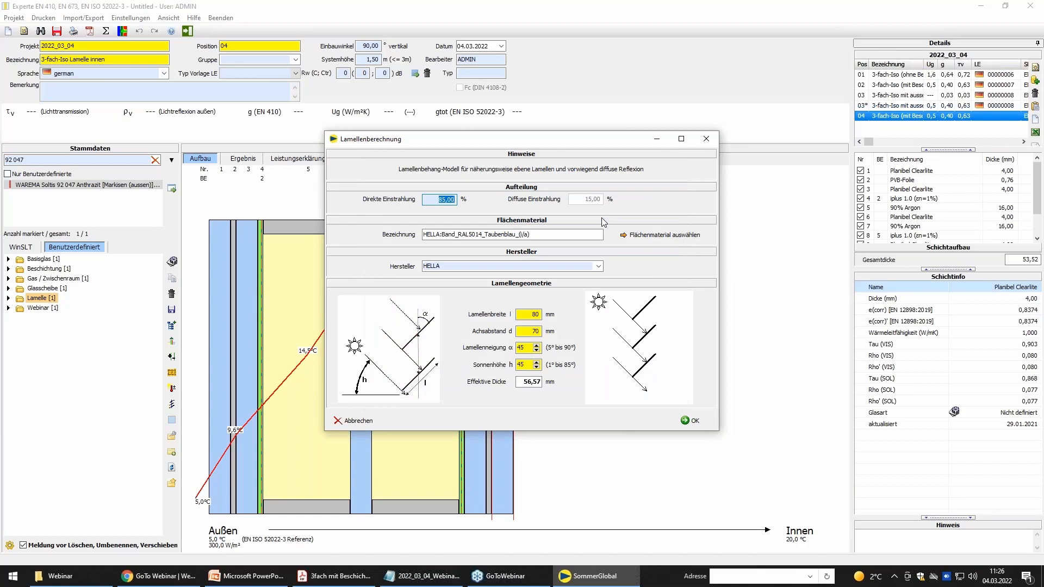
Set the slat inclination to 43° in the slat calculation and confirm the new HELLA slat.
{"action": "left_click", "coordinate": [525, 314]}
{"action": "left_click", "coordinate": [536, 345]}
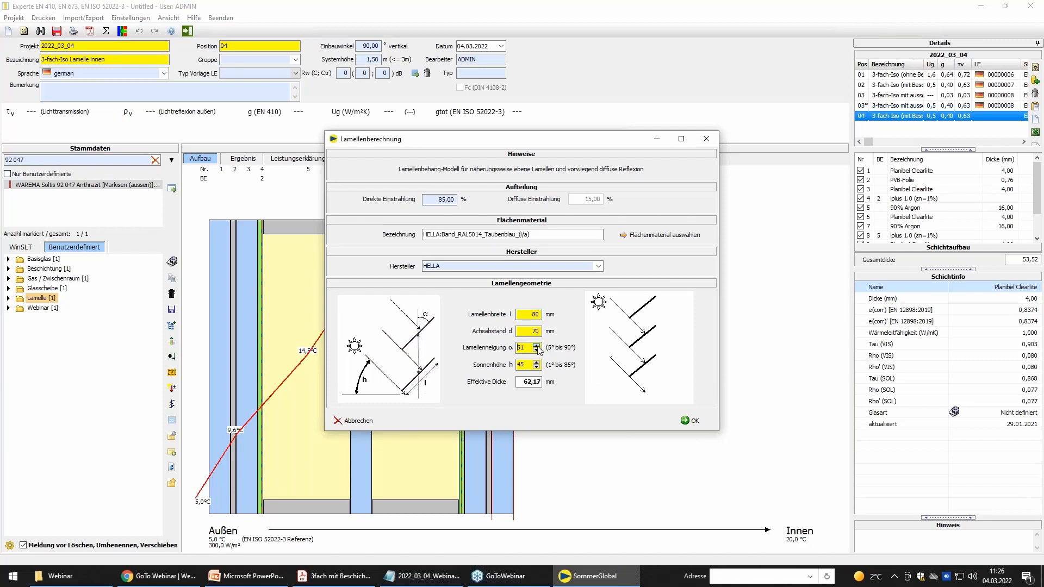
{"action": "left_click", "coordinate": [537, 352]}
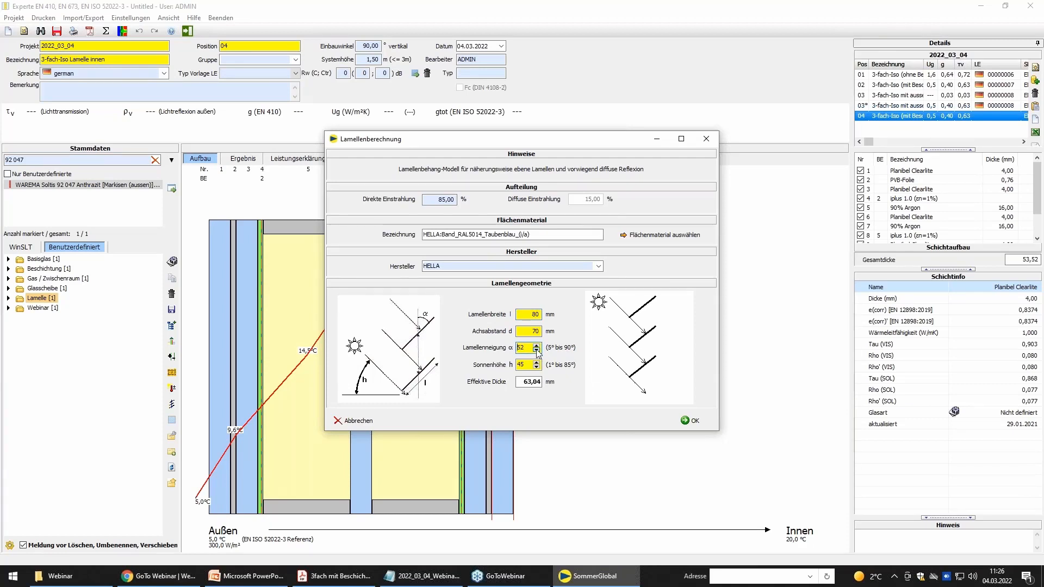
{"action": "left_click", "coordinate": [536, 351]}
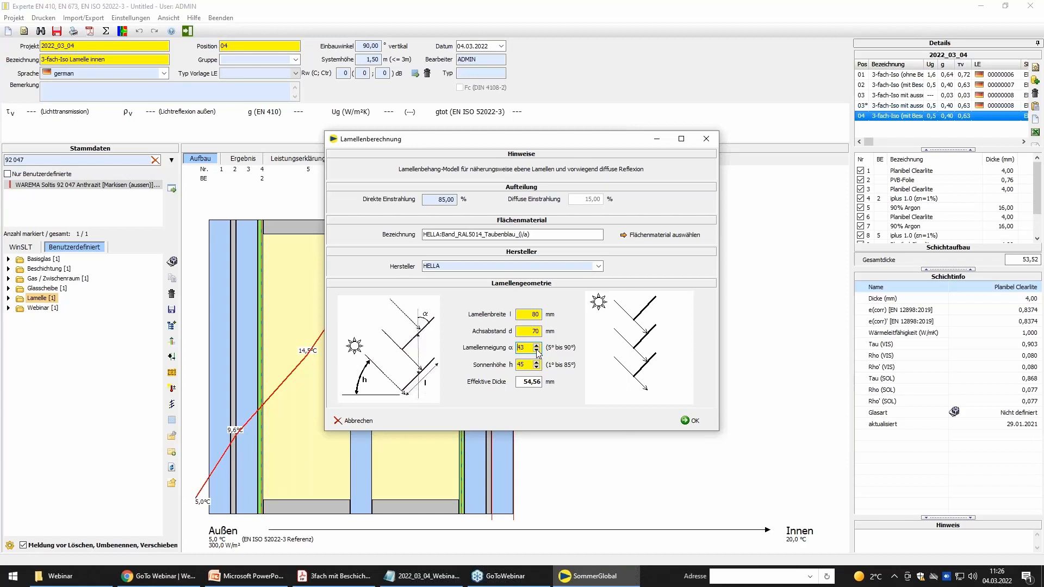
{"action": "left_click", "coordinate": [675, 423]}
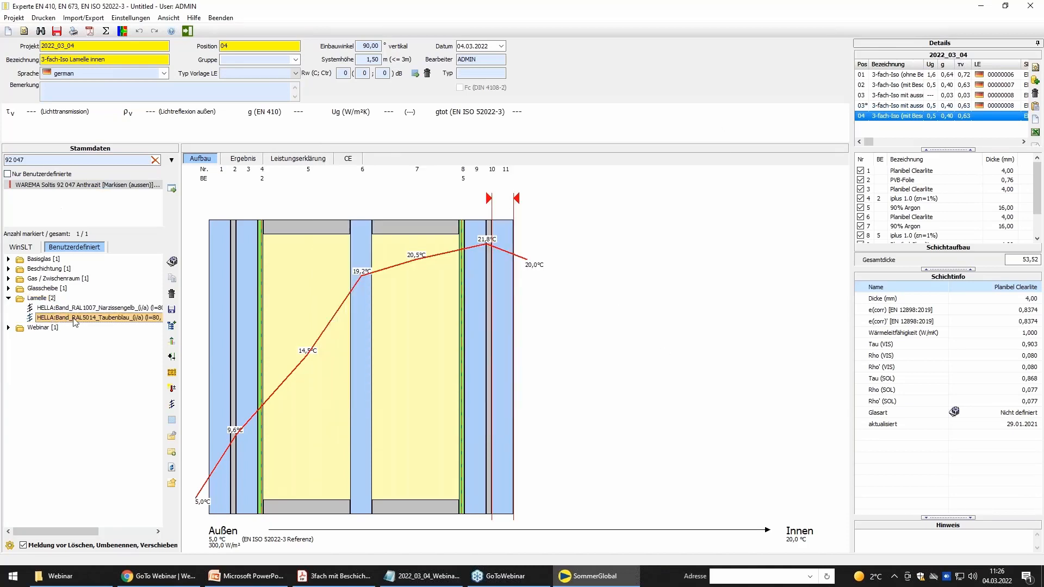
Add the HELLA RAL5014 Taubenblau slat on the room side of the glazing and set the ventilated air layer's thickness to 10 mm.
{"action": "mouse_move", "coordinate": [76, 320]}
{"action": "left_mouse_down"}
{"action": "mouse_move", "coordinate": [400, 384]}
{"action": "mouse_move", "coordinate": [568, 394]}
{"action": "left_mouse_up"}
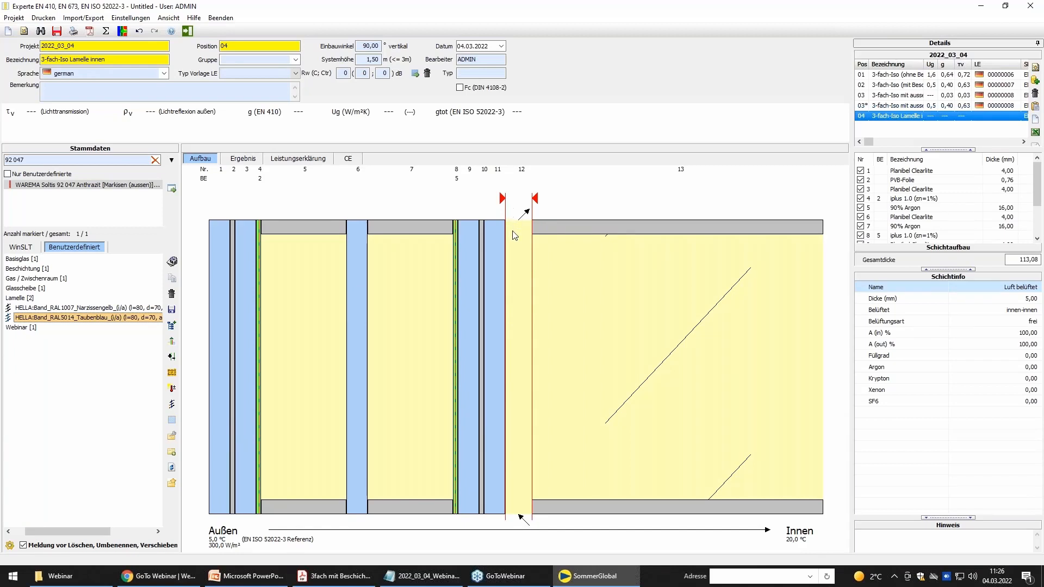
{"action": "left_click", "coordinate": [518, 249]}
{"action": "type", "text": "10"}
{"action": "key", "text": "Return"}
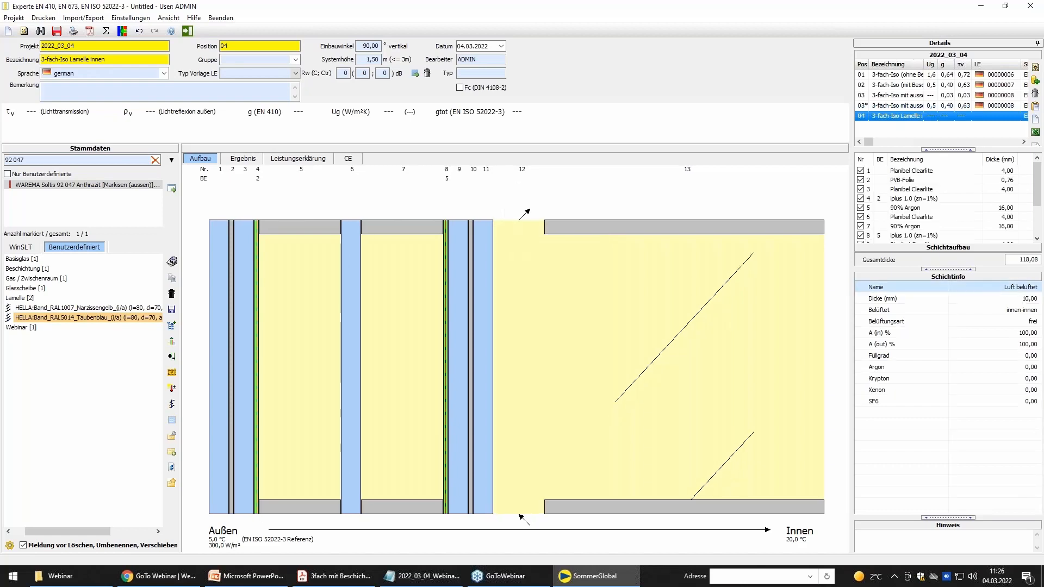
Review the ventilation type, direction and opening settings of ventilated air layer 12.
{"action": "right_click", "coordinate": [532, 255]}
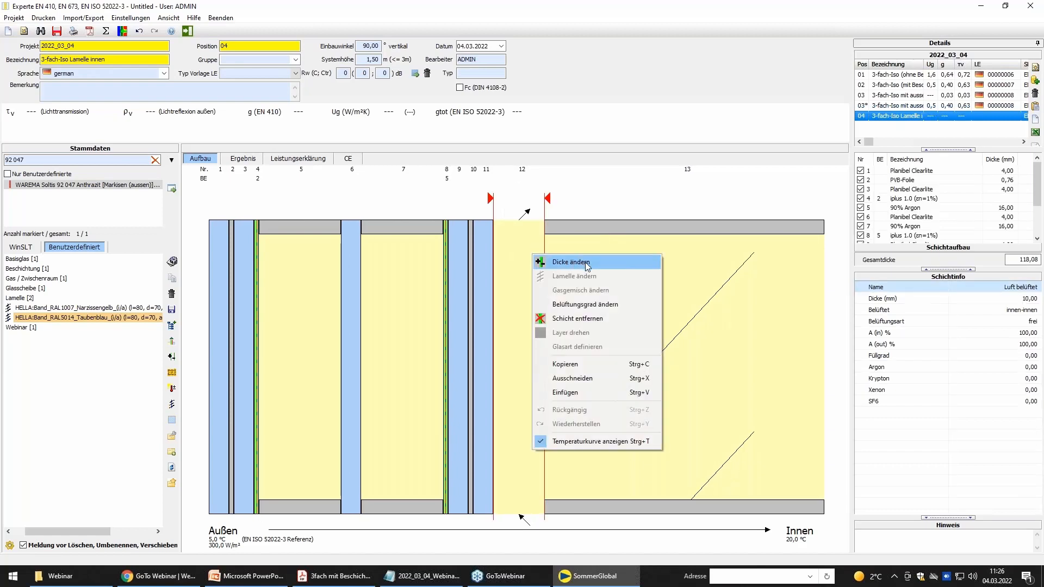
{"action": "left_click", "coordinate": [598, 302]}
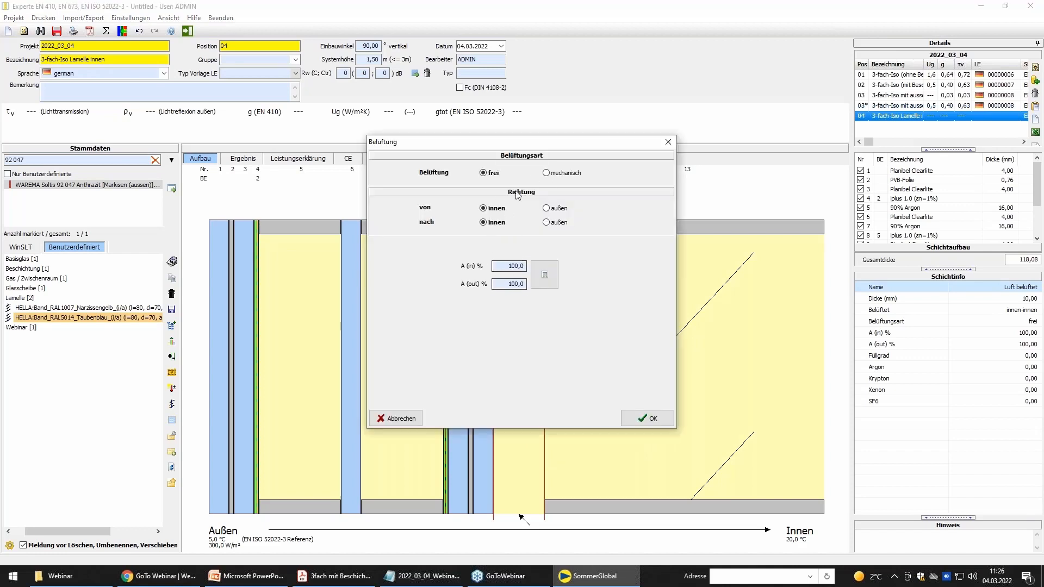
{"action": "left_click", "coordinate": [648, 421]}
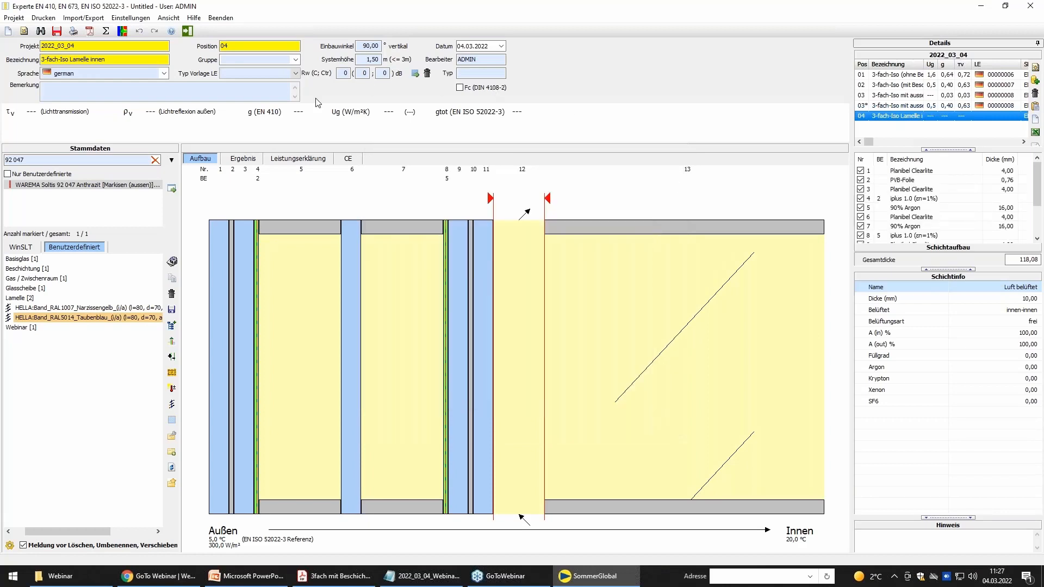
Calculate position 04, review its result report and return to the layer structure.
{"action": "left_click", "coordinate": [104, 31]}
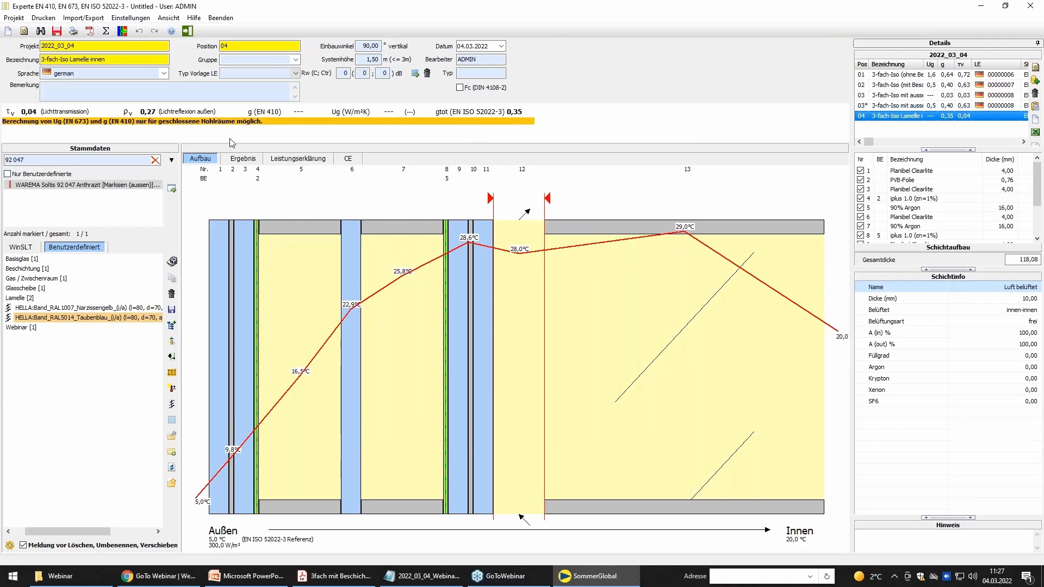
{"action": "left_click", "coordinate": [242, 158]}
{"action": "left_click_drag", "start_coordinate": [634, 510], "coordinate": [584, 374]}
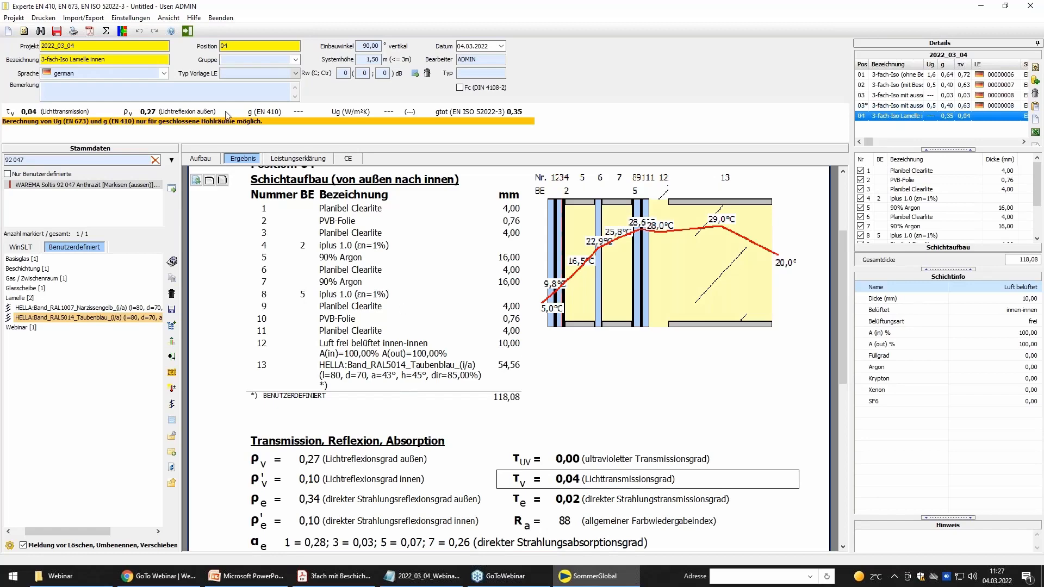
{"action": "left_click", "coordinate": [192, 159]}
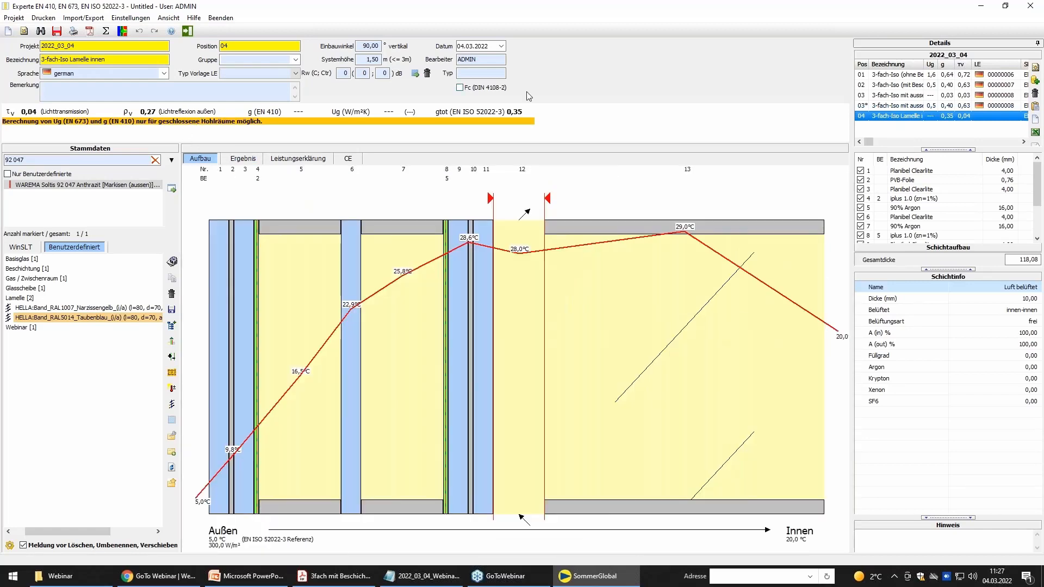
Change the slat inclination of layer 13 to 5°.
{"action": "left_click", "coordinate": [701, 377]}
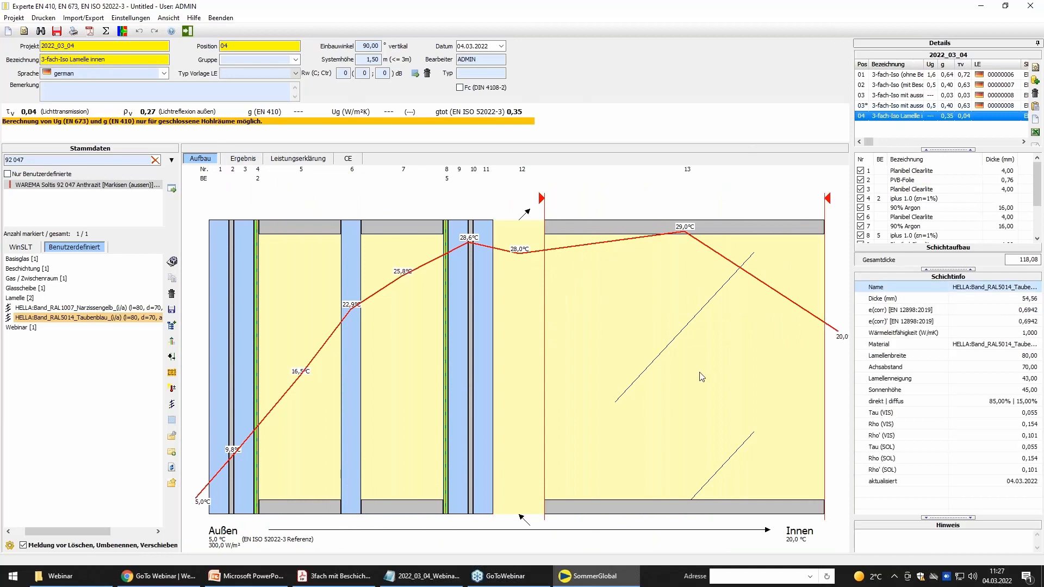
{"action": "right_click", "coordinate": [701, 376]}
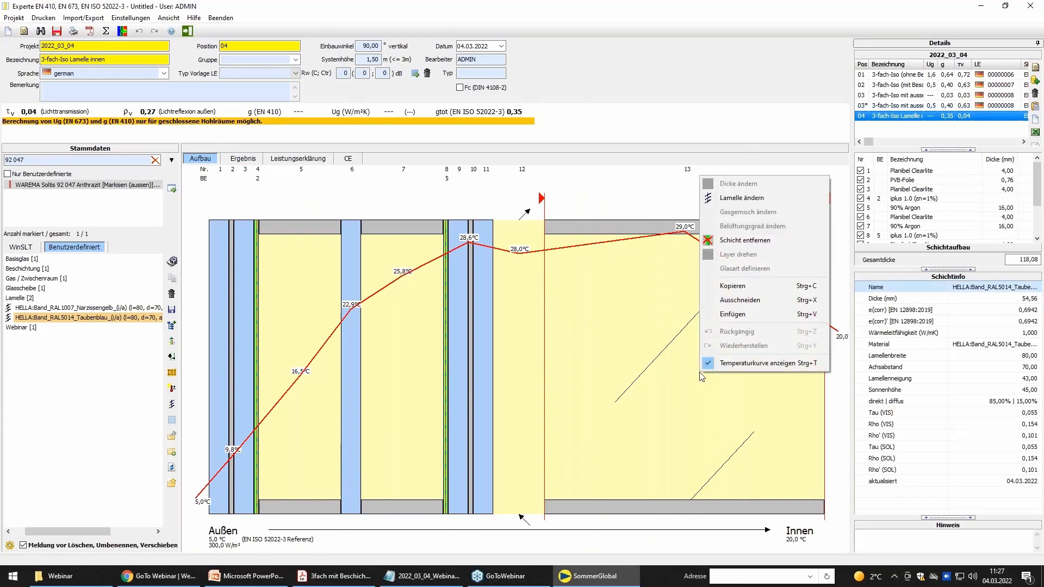
{"action": "left_click", "coordinate": [750, 199]}
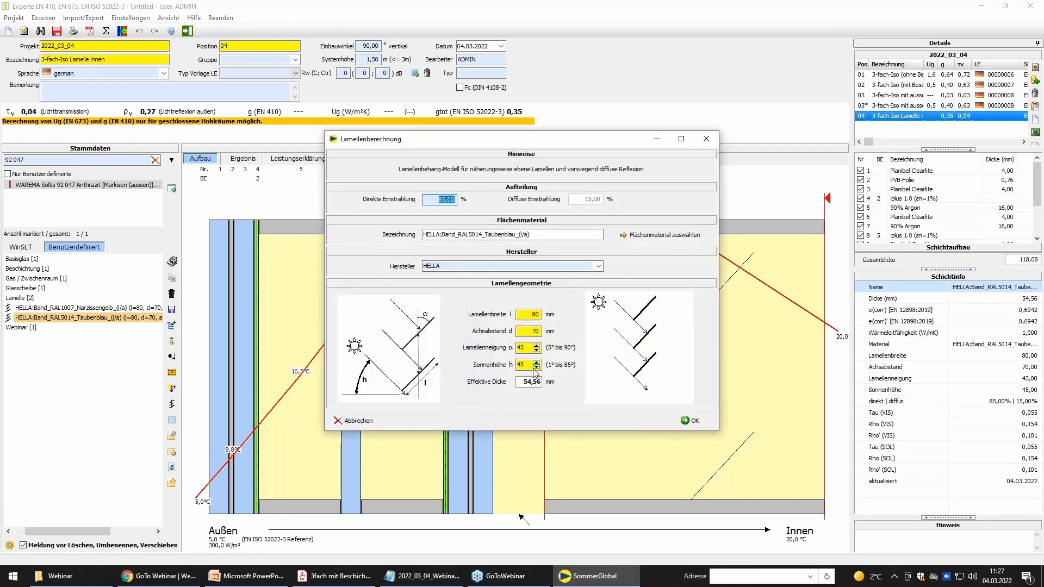
{"action": "left_click", "coordinate": [529, 348]}
{"action": "left_click_drag", "start_coordinate": [529, 349], "coordinate": [514, 349]}
{"action": "type", "text": "5"}
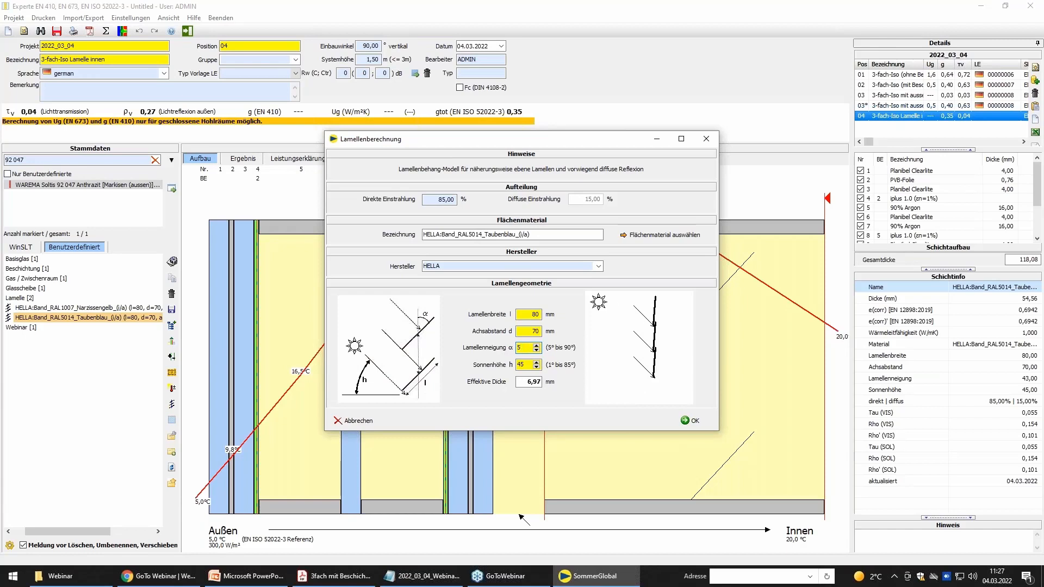
{"action": "left_click", "coordinate": [689, 420]}
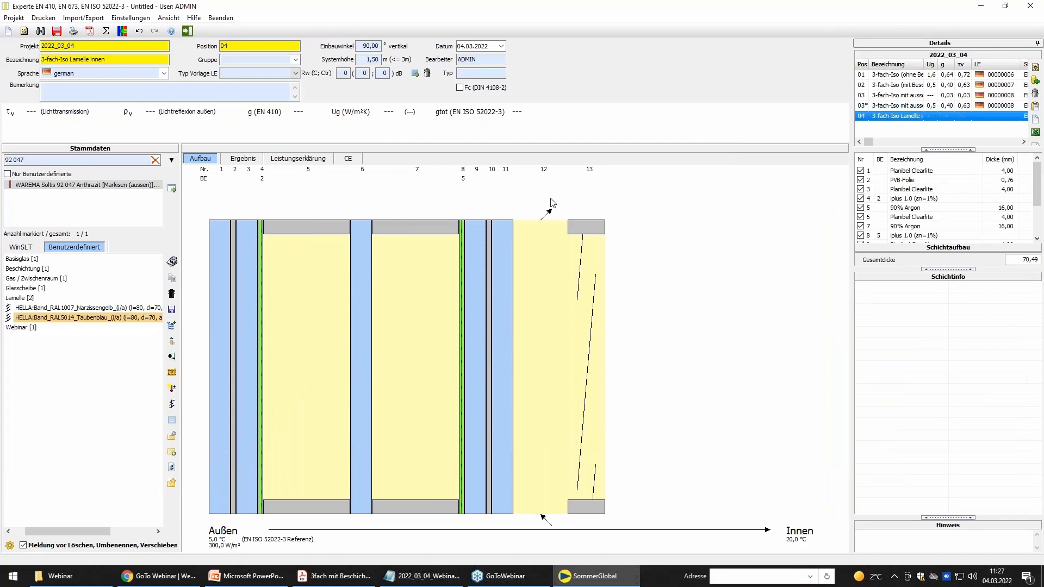
Recalculate and save position 04, and review its result report.
{"action": "left_click", "coordinate": [107, 31]}
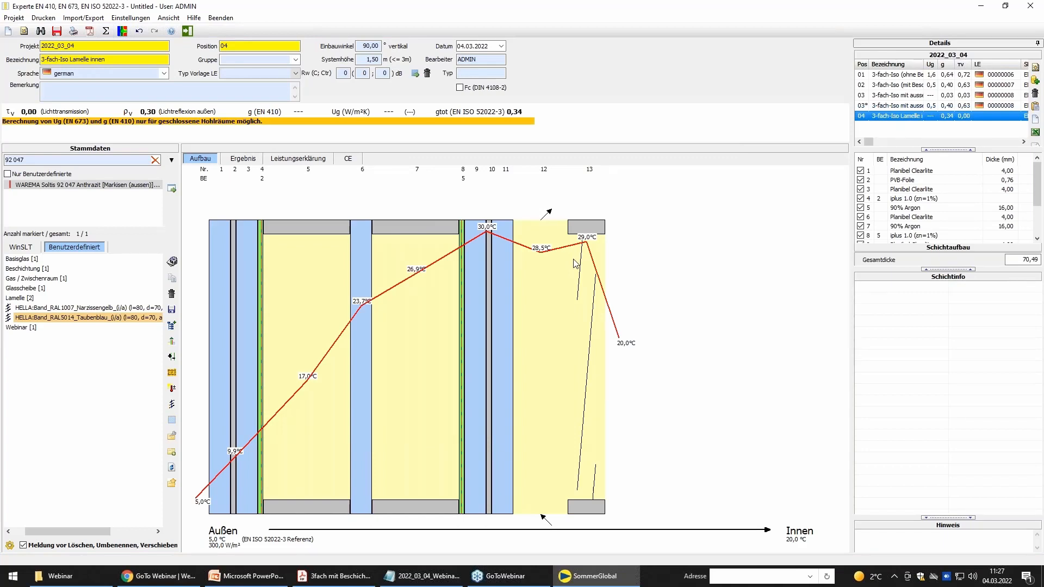
{"action": "left_click", "coordinate": [55, 34]}
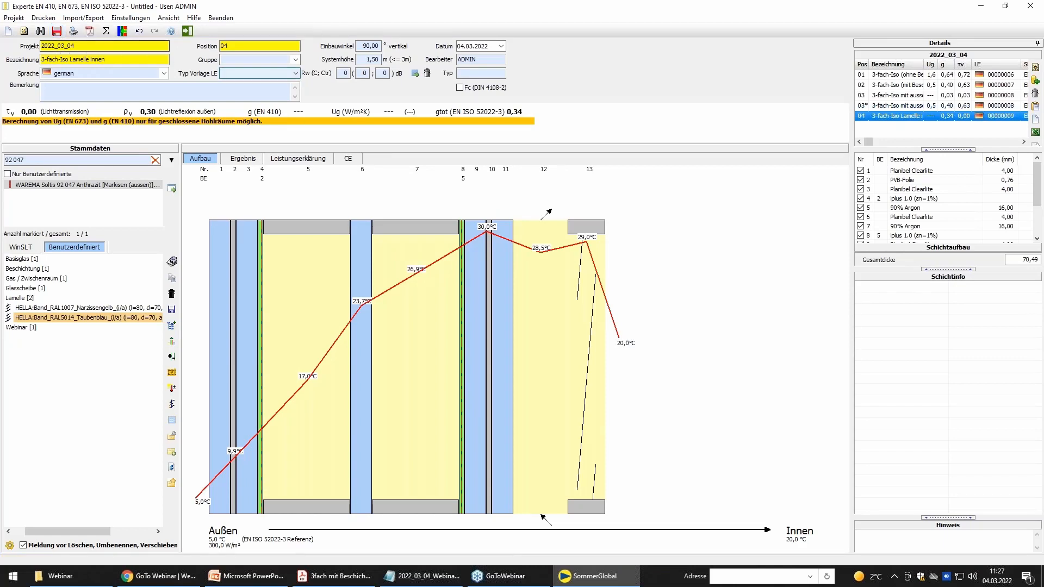
{"action": "left_click", "coordinate": [243, 158]}
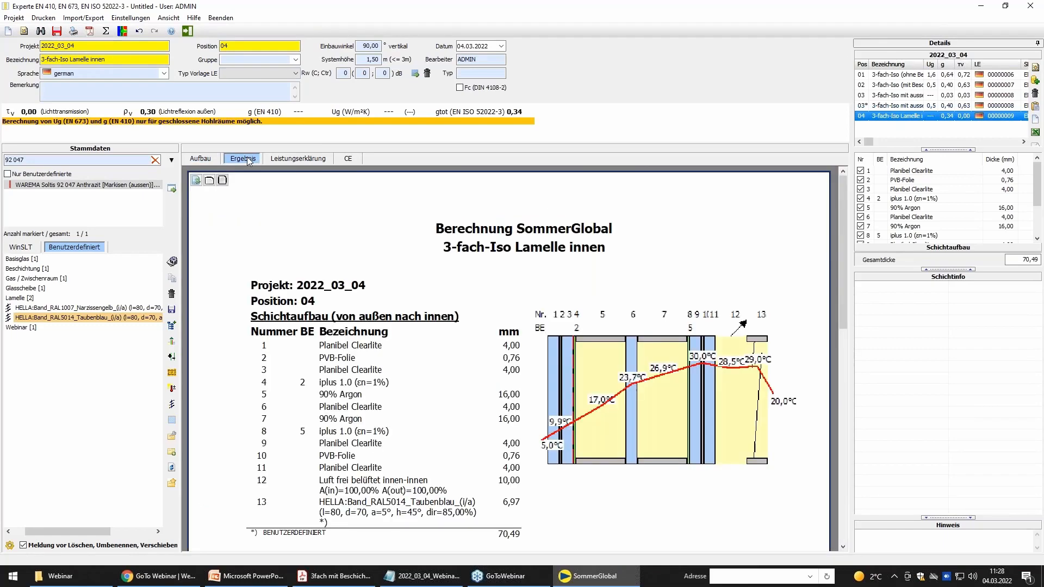
{"action": "left_click_drag", "start_coordinate": [460, 525], "coordinate": [466, 406]}
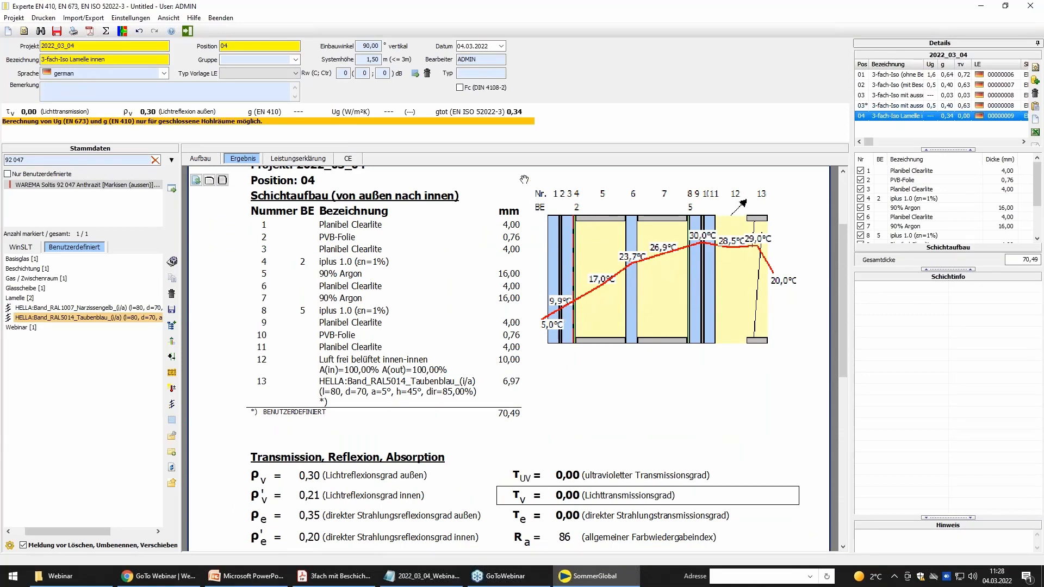
Export all pages of position 04's report as the PDF file 3-fach-Iso Lamelle innen_SLT.pdf.
{"action": "left_click", "coordinate": [94, 31]}
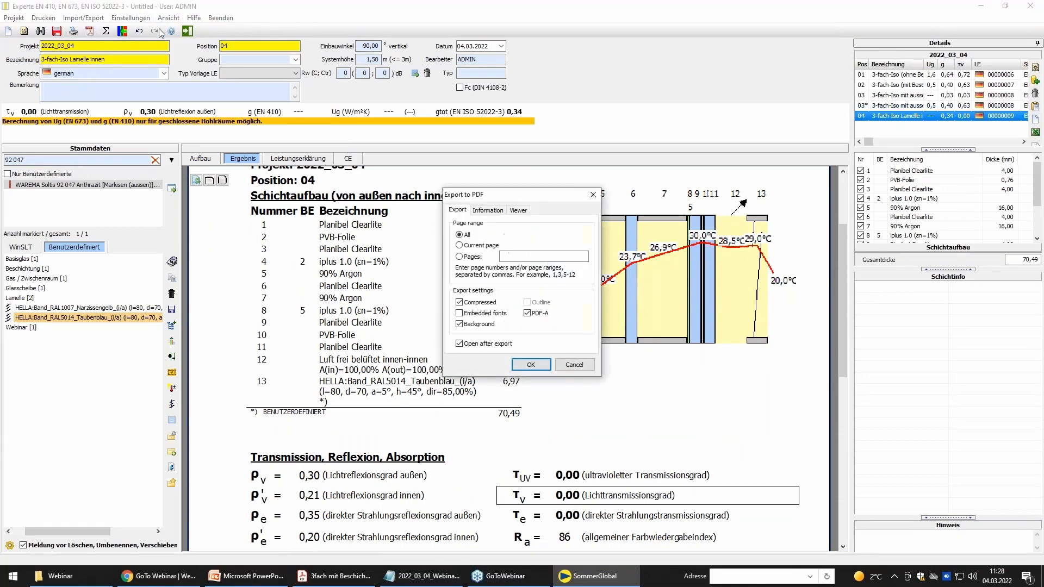
{"action": "left_click", "coordinate": [531, 365]}
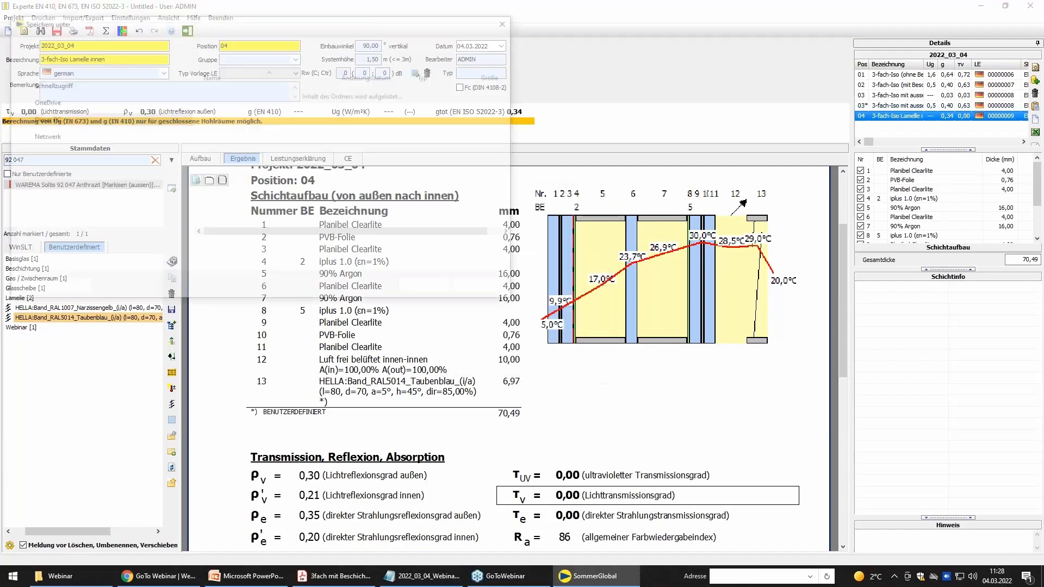
{"action": "left_click", "coordinate": [429, 288]}
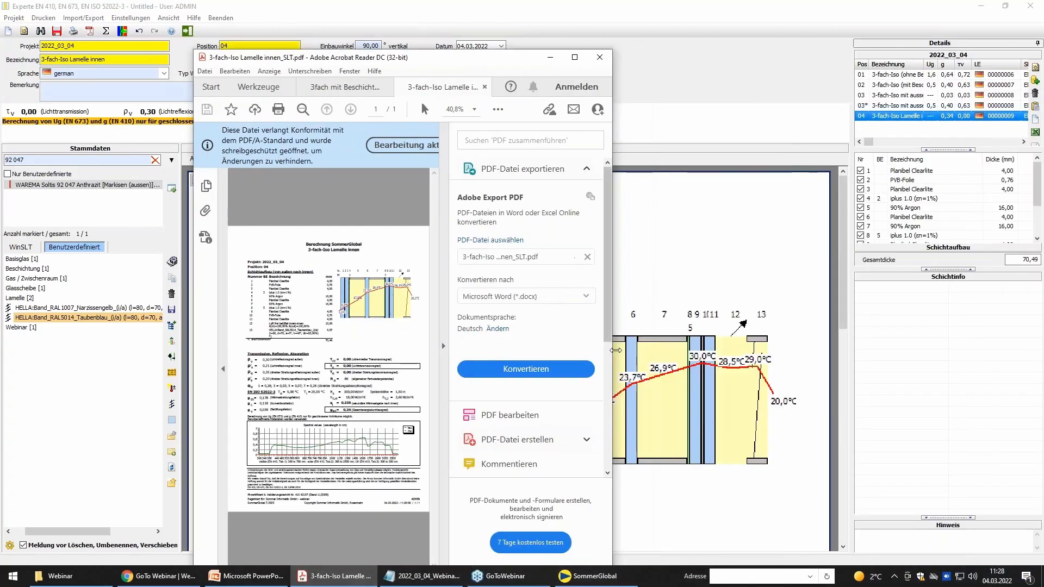
View the exported PDF maximized in Adobe Acrobat Reader, close only that document and return to SommerGlobal.
{"action": "left_click", "coordinate": [575, 58]}
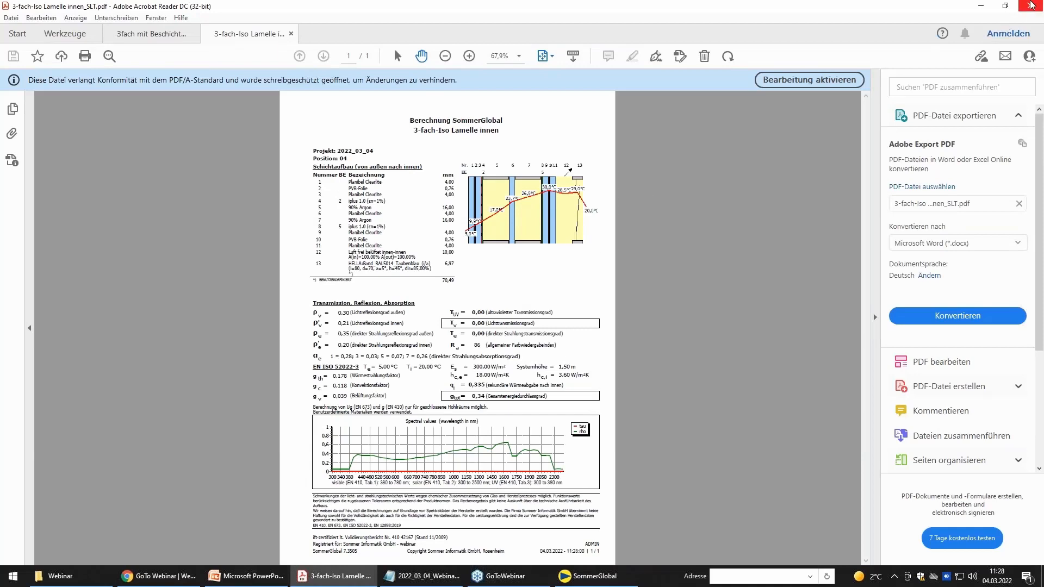
{"action": "left_click", "coordinate": [1031, 5]}
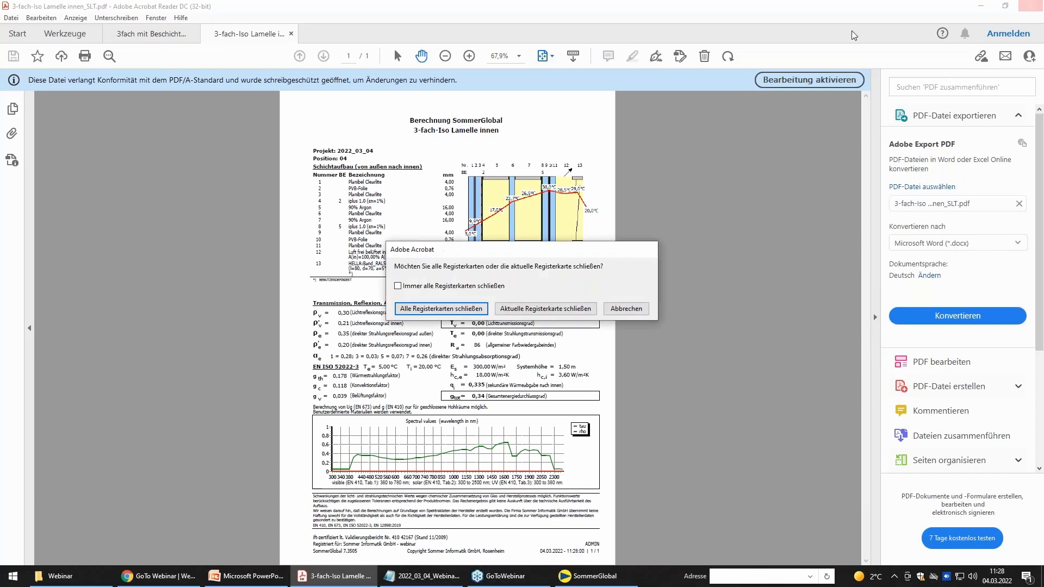
{"action": "left_click", "coordinate": [551, 309]}
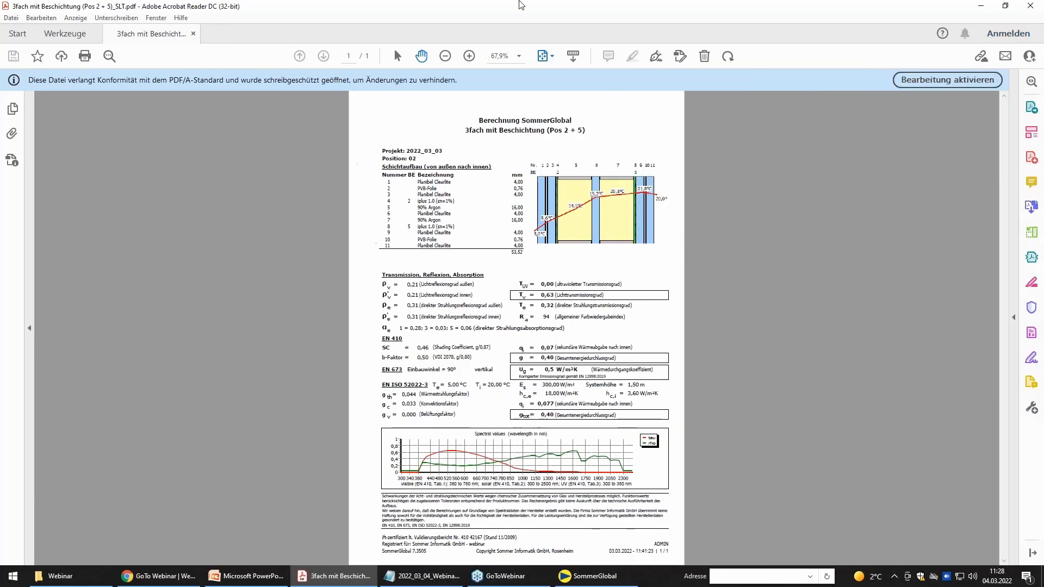
{"action": "left_click", "coordinate": [981, 7]}
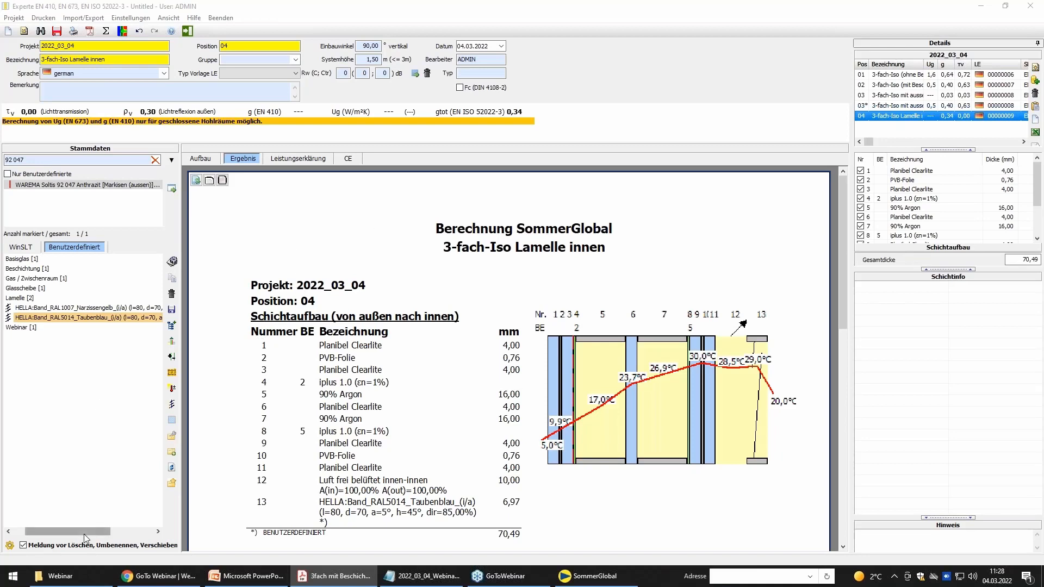
Clear the search term in the master data.
{"action": "left_click_drag", "start_coordinate": [84, 534], "coordinate": [72, 534]}
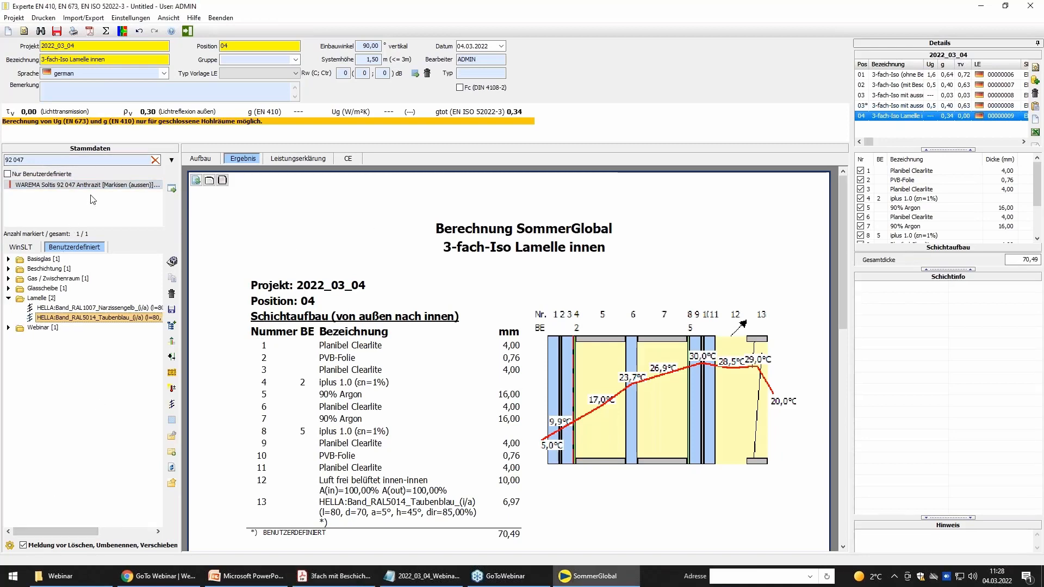
{"action": "left_click", "coordinate": [156, 160]}
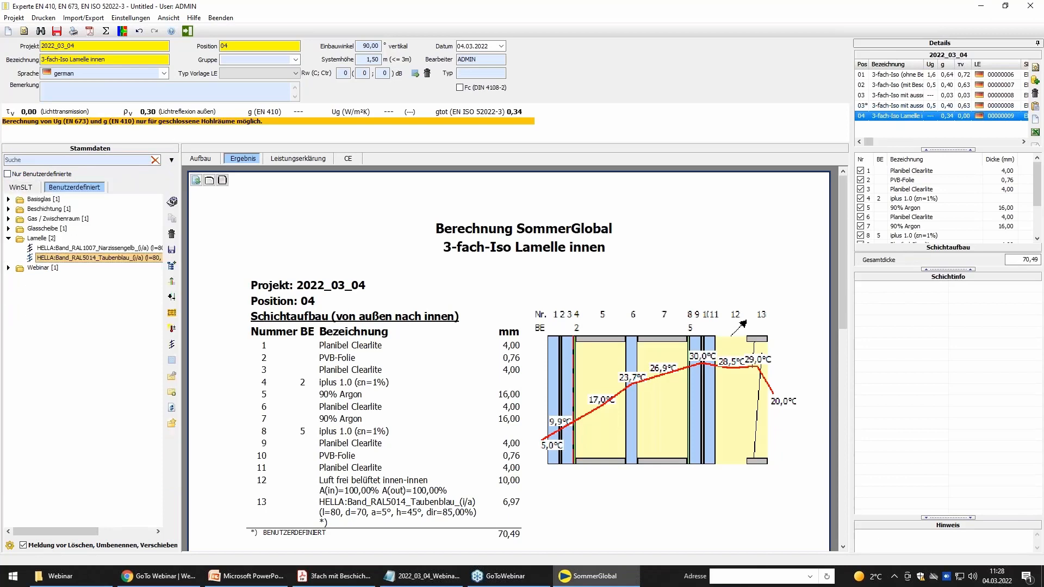
Look at the master data import options and the sample file WinSLT_Basisglas.xls, leaving without importing.
{"action": "left_click", "coordinate": [171, 266]}
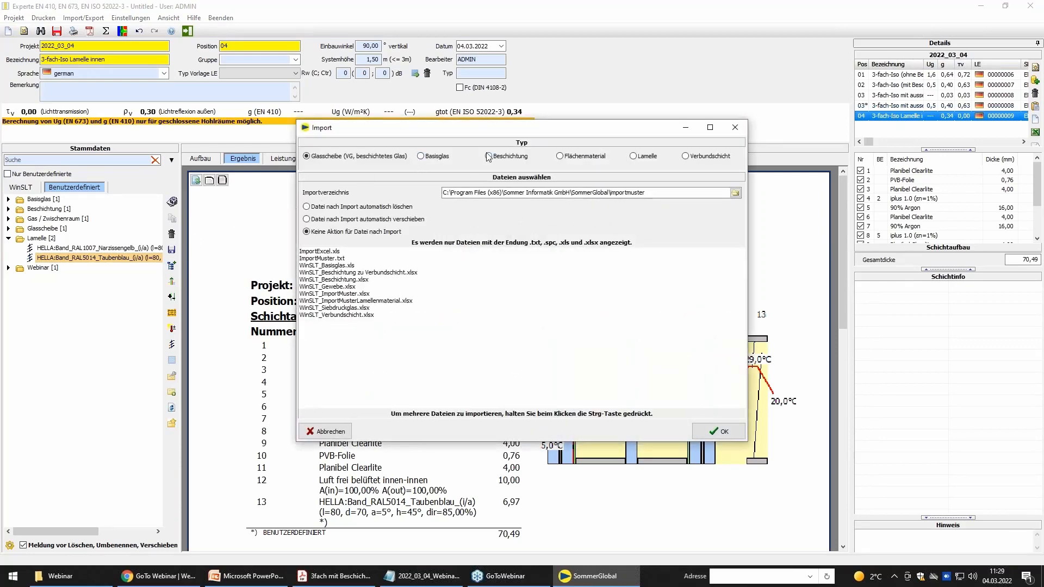
{"action": "left_click", "coordinate": [338, 267]}
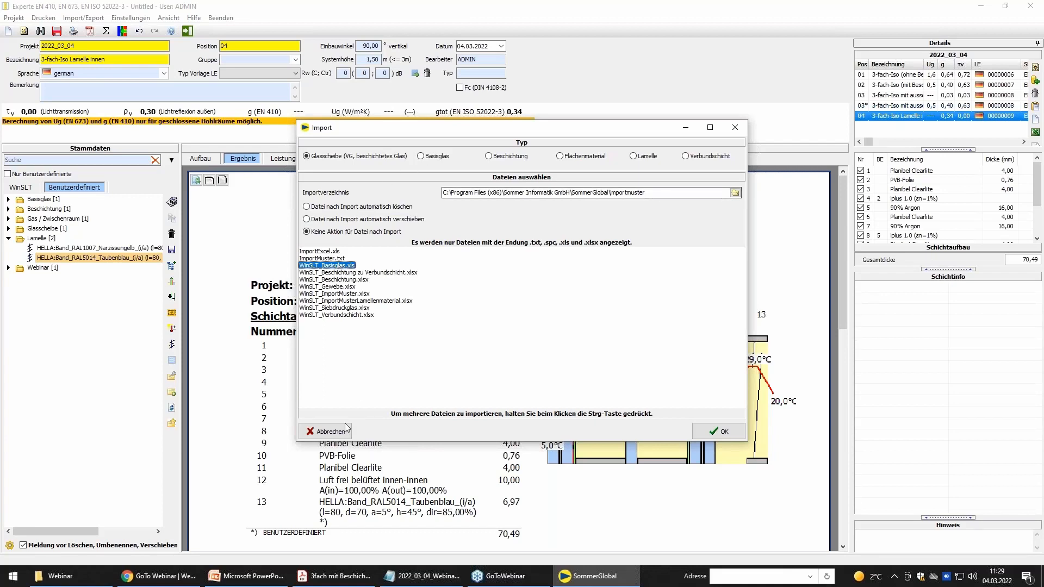
{"action": "left_click", "coordinate": [325, 431]}
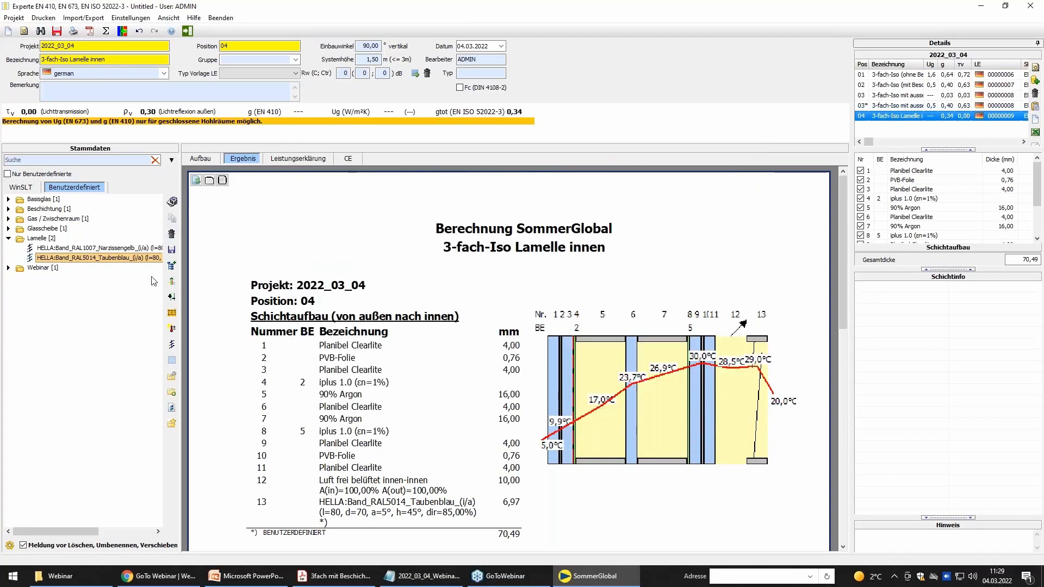
Look at the gas mixer, including its fill gas entry in parts (Teile), and the boundary condition (Randbedingung) dialog, cancelling both.
{"action": "left_click", "coordinate": [171, 297]}
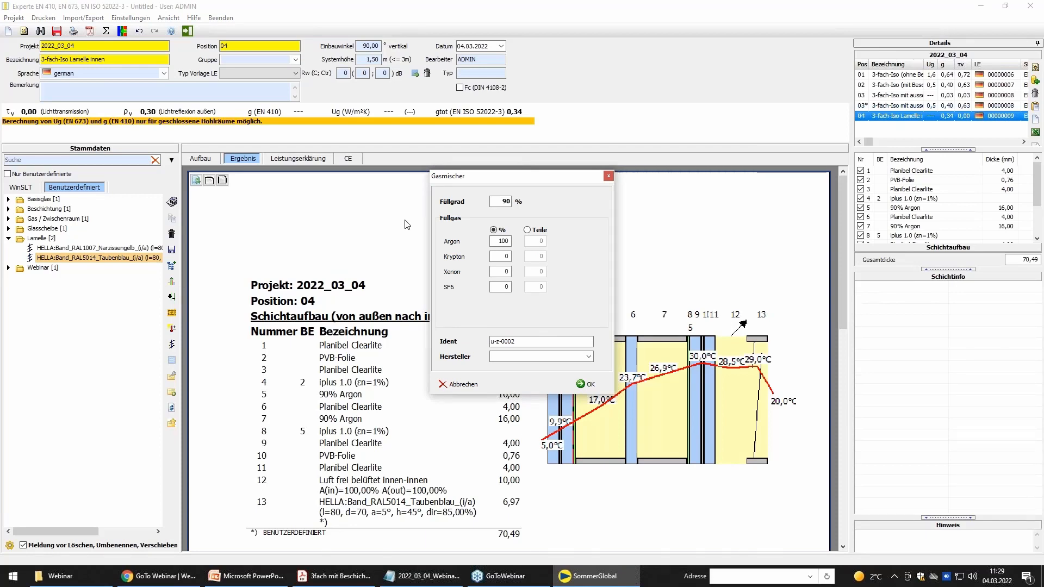
{"action": "key", "text": "Tab"}
{"action": "key", "text": "Tab"}
{"action": "key", "text": "Tab"}
{"action": "left_click", "coordinate": [527, 230]}
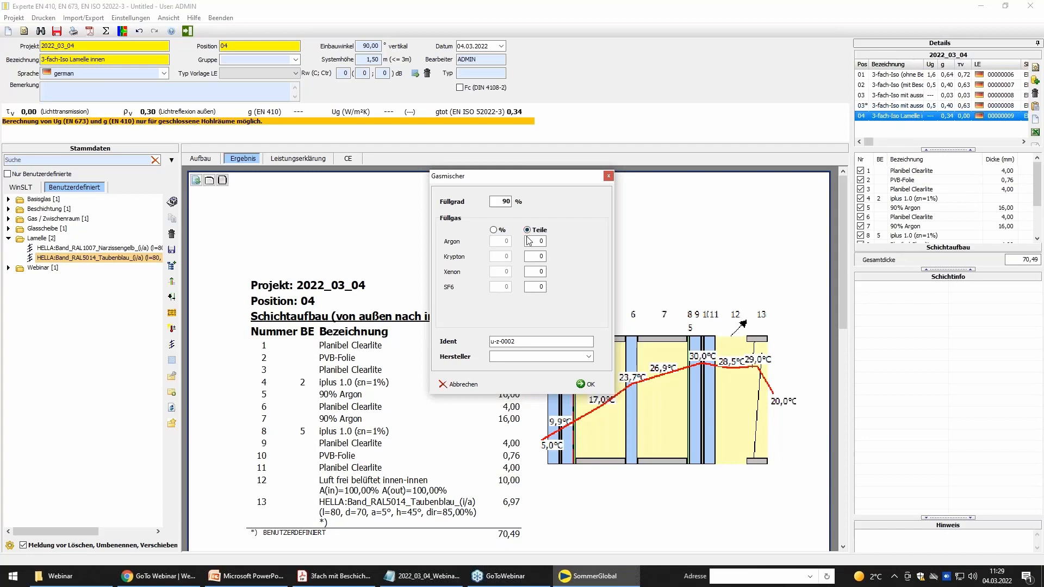
{"action": "left_click", "coordinate": [482, 385]}
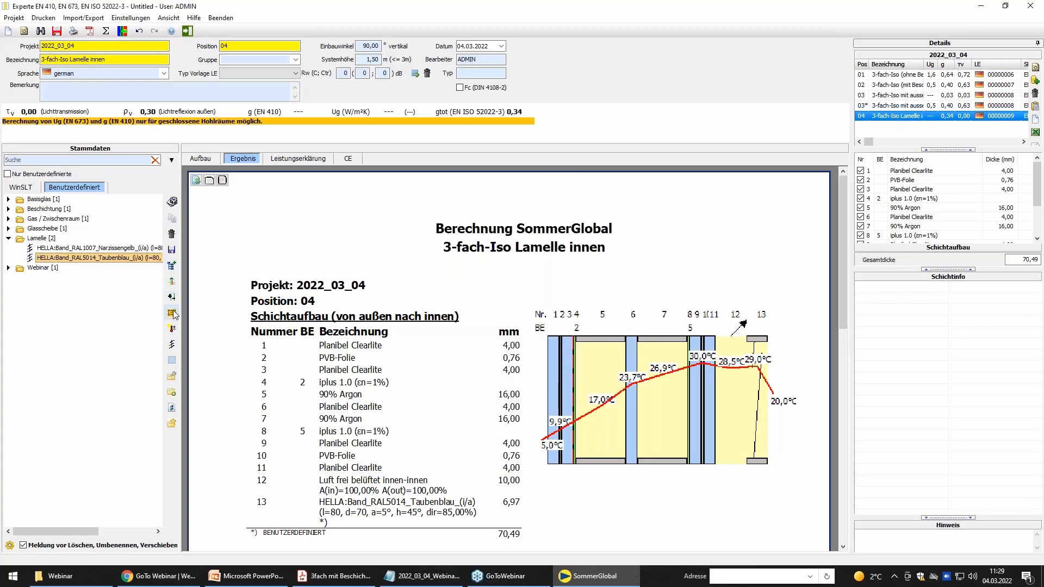
{"action": "left_click", "coordinate": [173, 330]}
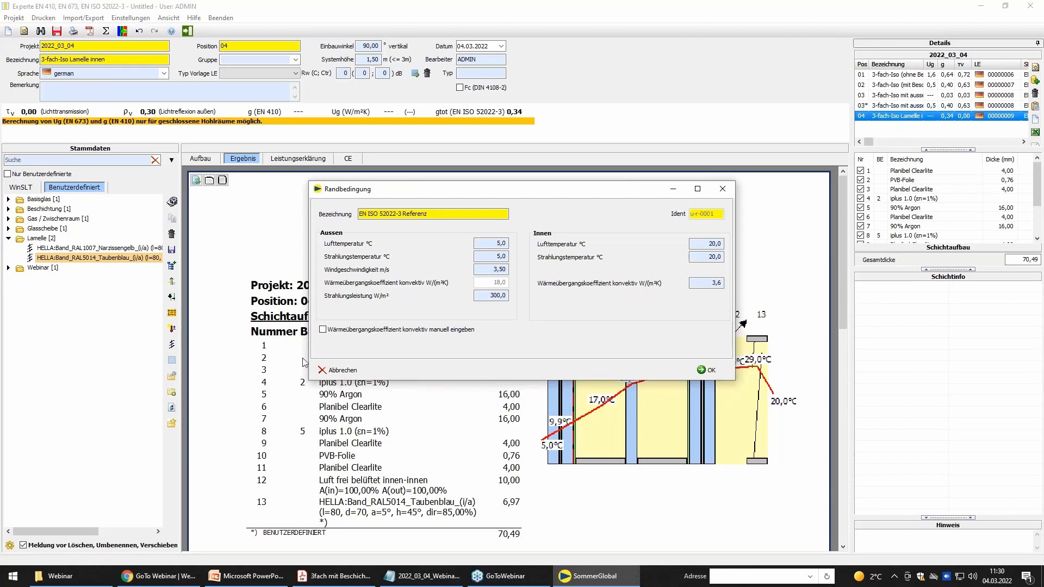
{"action": "left_click", "coordinate": [359, 375]}
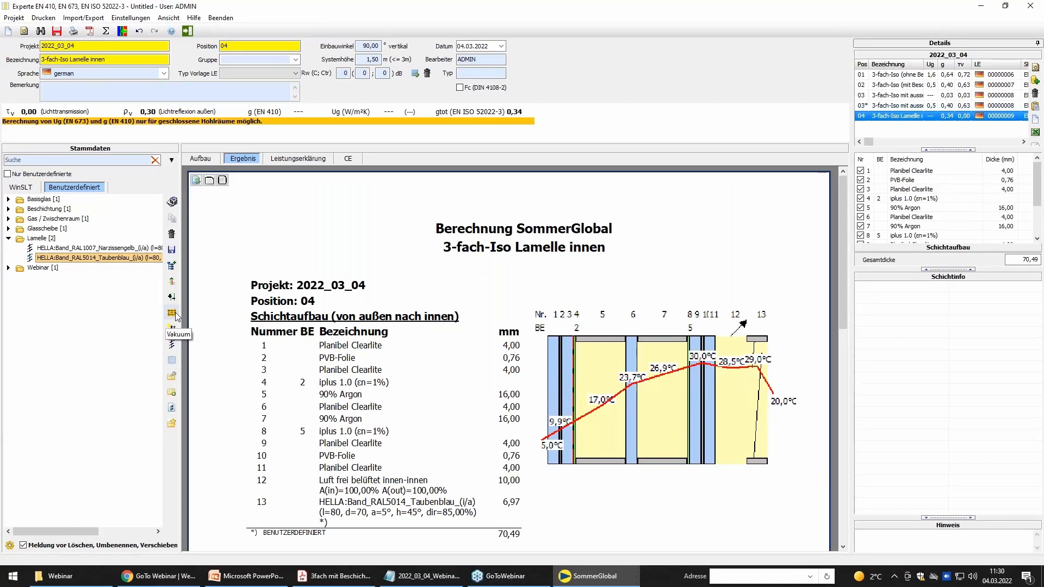
Return to position 04's layer build-up and create a user-defined vacuum gap with hp+ha of 0,750 W/(m²K).
{"action": "left_click", "coordinate": [211, 159]}
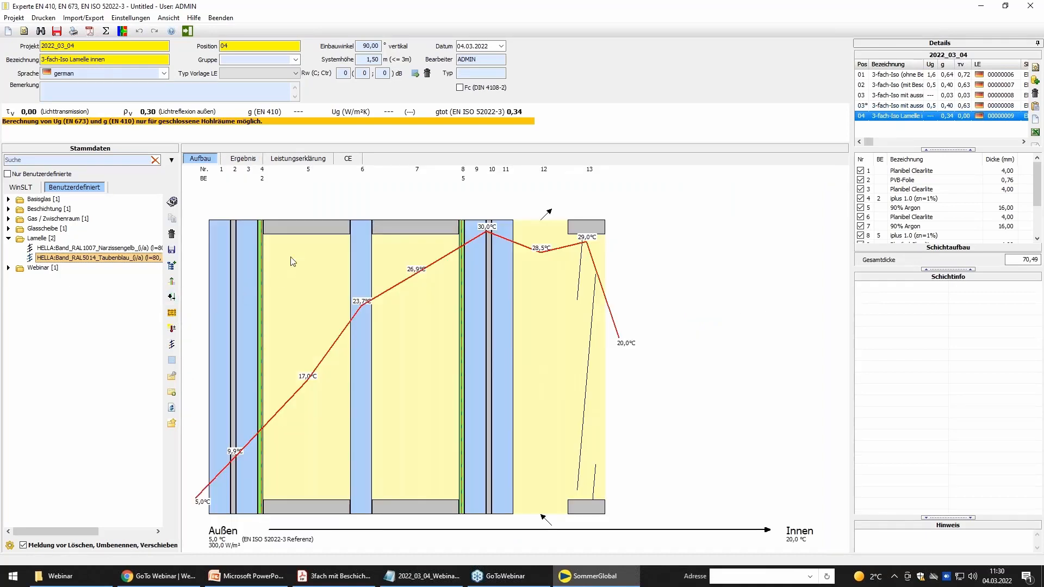
{"action": "left_click", "coordinate": [172, 313]}
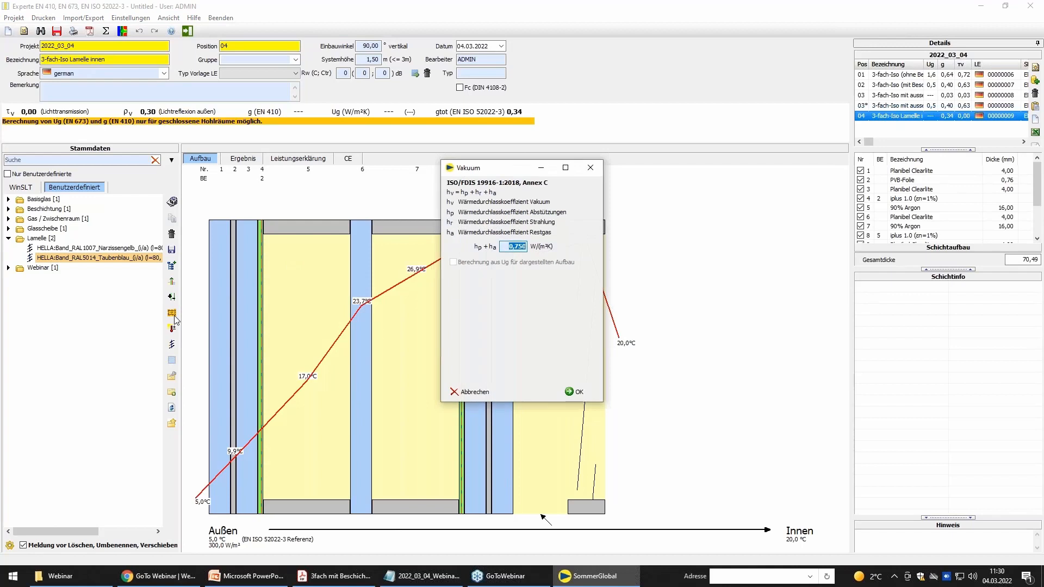
{"action": "left_click", "coordinate": [574, 392]}
Insert the user-defined vacuum directly behind the outer iplus 1.0 coating and delete the adjacent 90% Argon gap.
{"action": "left_click_drag", "start_coordinate": [68, 269], "coordinate": [278, 300]}
{"action": "left_click", "coordinate": [331, 324]}
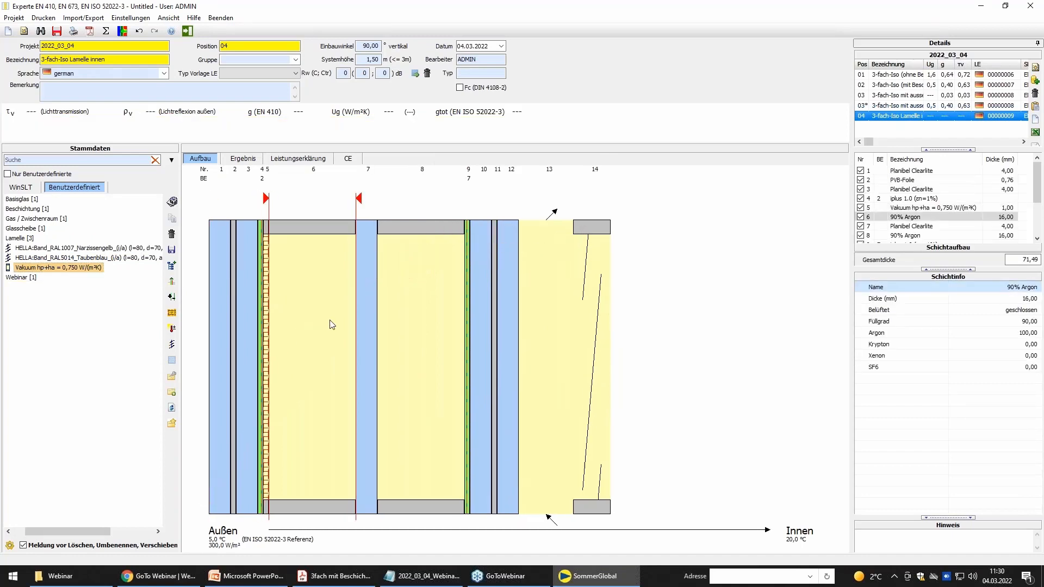
{"action": "key", "text": "Delete"}
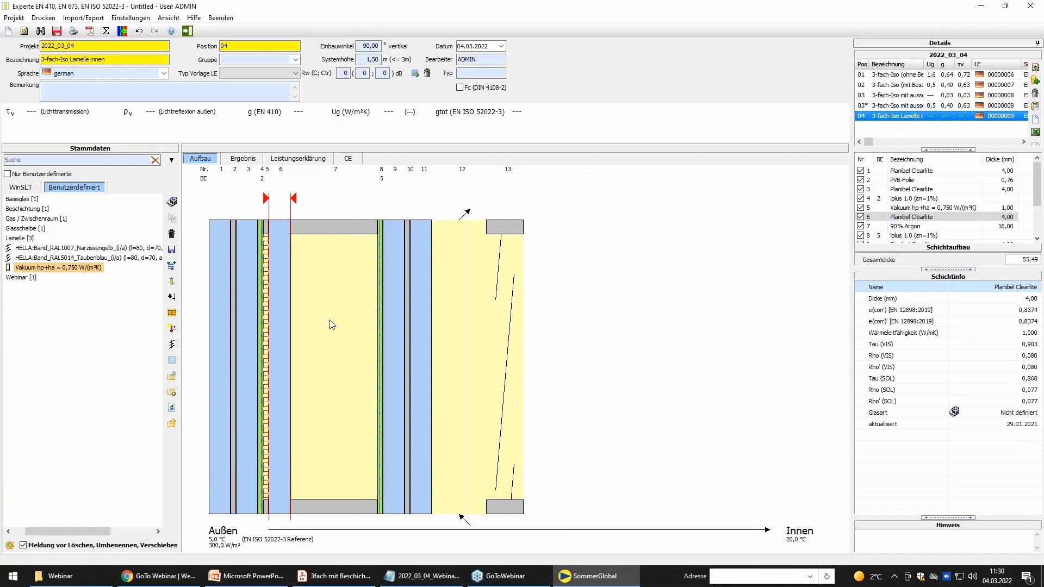
Look at the screen-printed glass import, including the base glass selection and area shares, and leave without importing.
{"action": "left_click", "coordinate": [171, 361]}
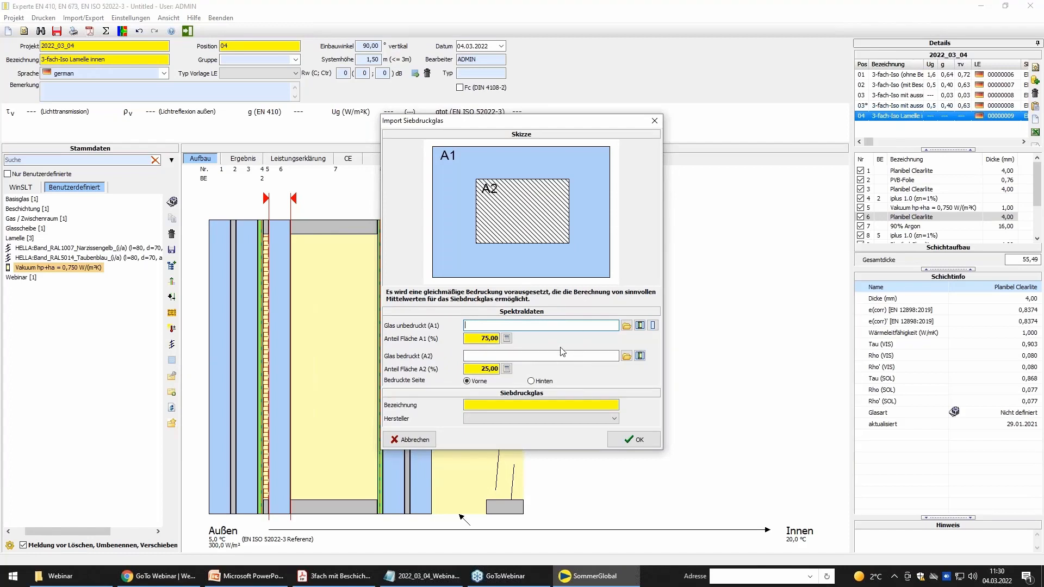
{"action": "left_click", "coordinate": [654, 326]}
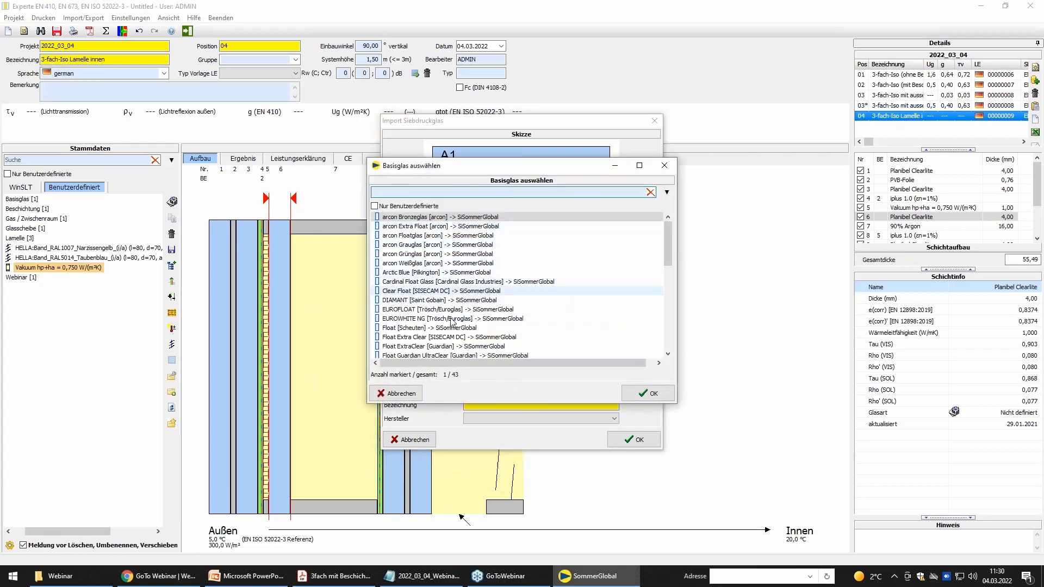
{"action": "left_click", "coordinate": [400, 393]}
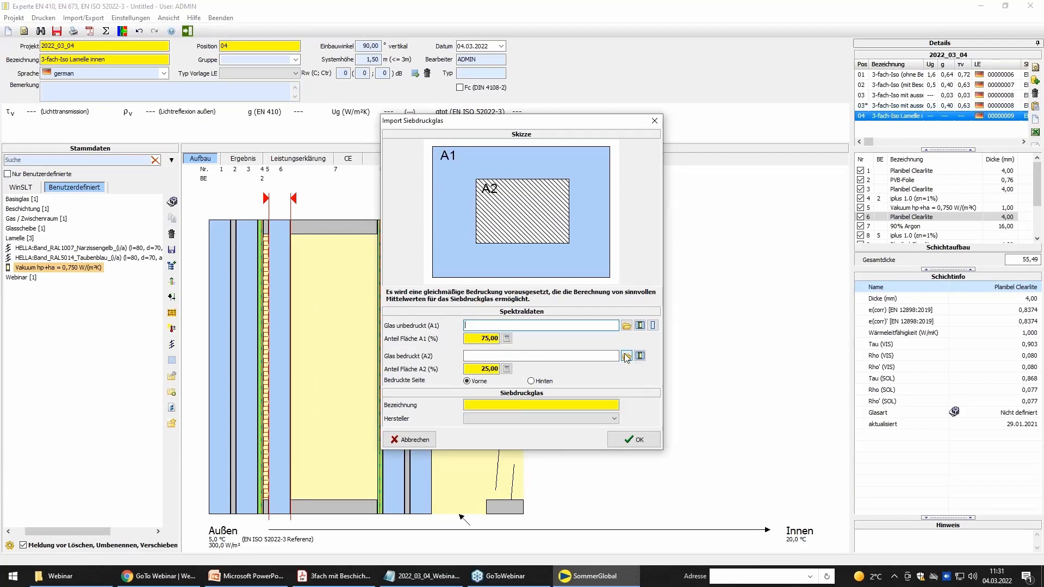
{"action": "double_click", "coordinate": [492, 338]}
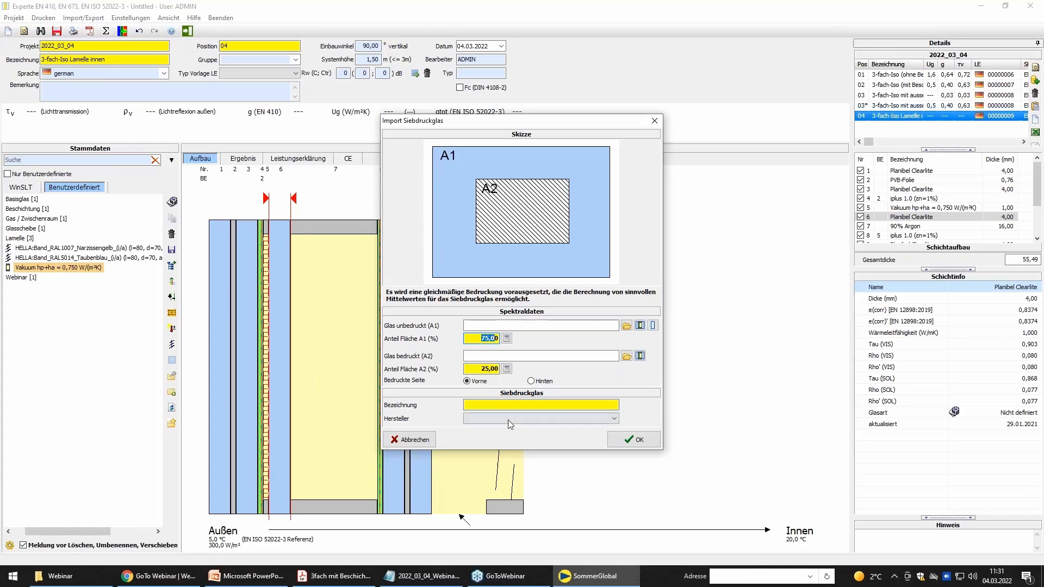
{"action": "left_click", "coordinate": [417, 441]}
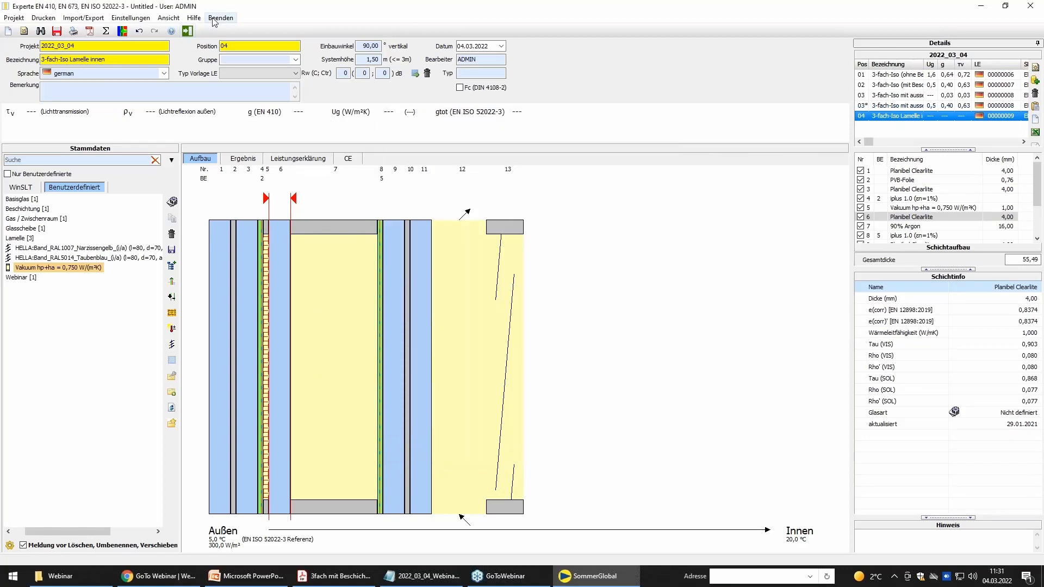
Load position 02, 3-fach-Iso (mit Beschichtung), save it and return to the SommerGlobal start page.
{"action": "left_click", "coordinate": [893, 86]}
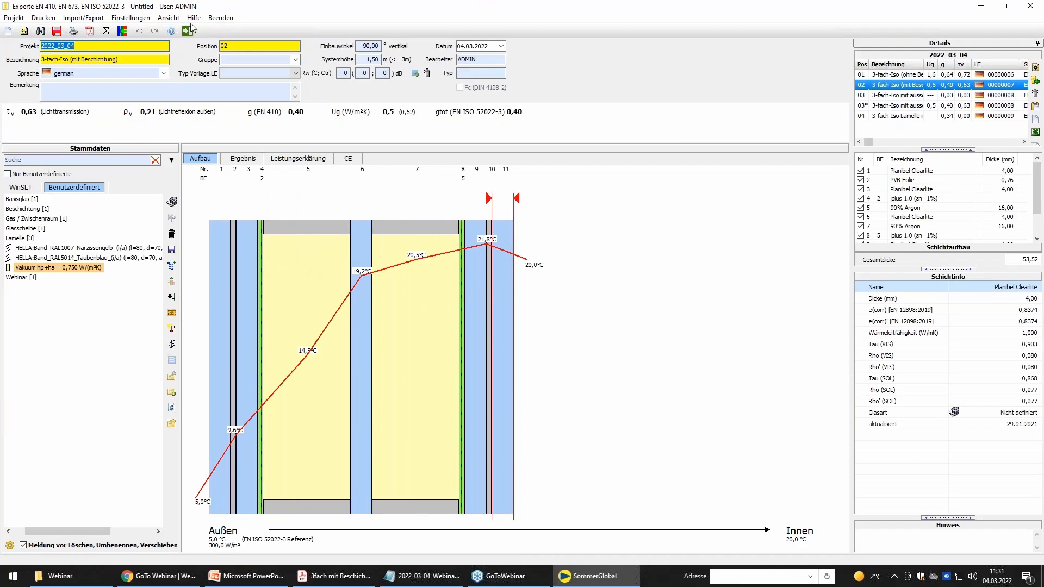
{"action": "left_click", "coordinate": [57, 31]}
{"action": "left_click", "coordinate": [187, 31]}
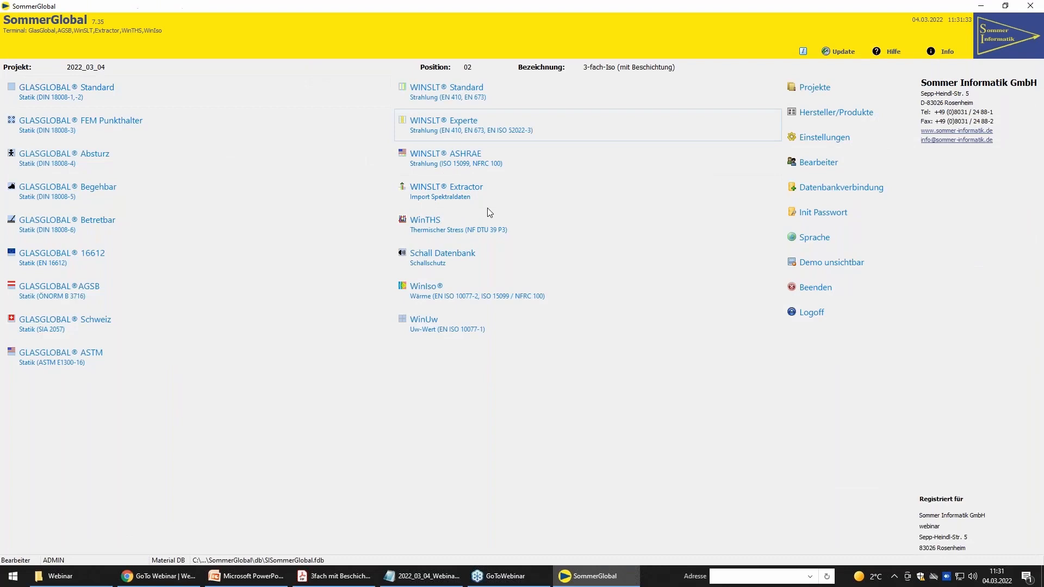
Calculate position 02's statics in GLASGLOBAL Standard, viewing its glass build-up, and close the module.
{"action": "left_click", "coordinate": [483, 236]}
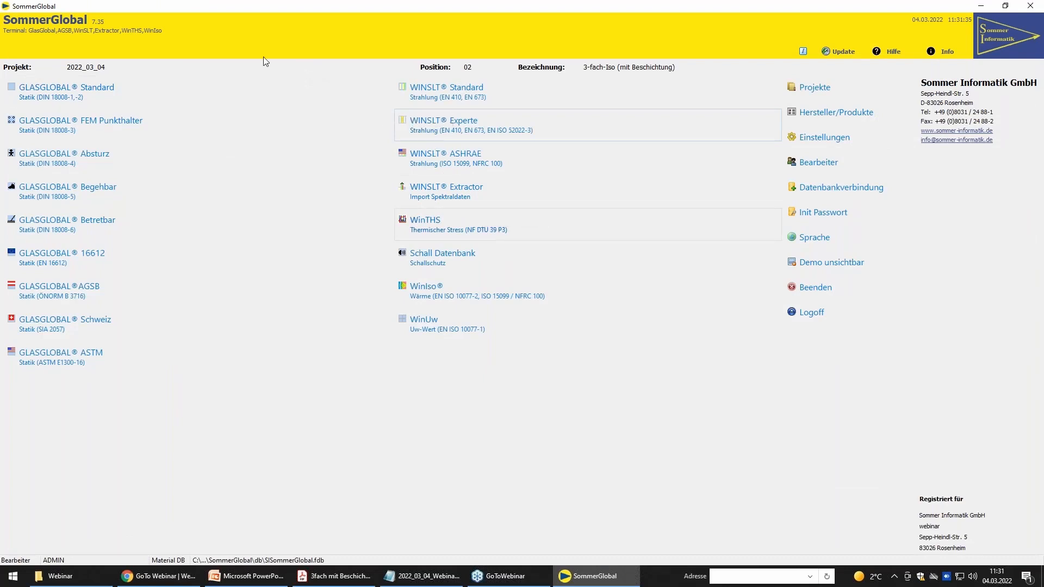
{"action": "left_click", "coordinate": [60, 94]}
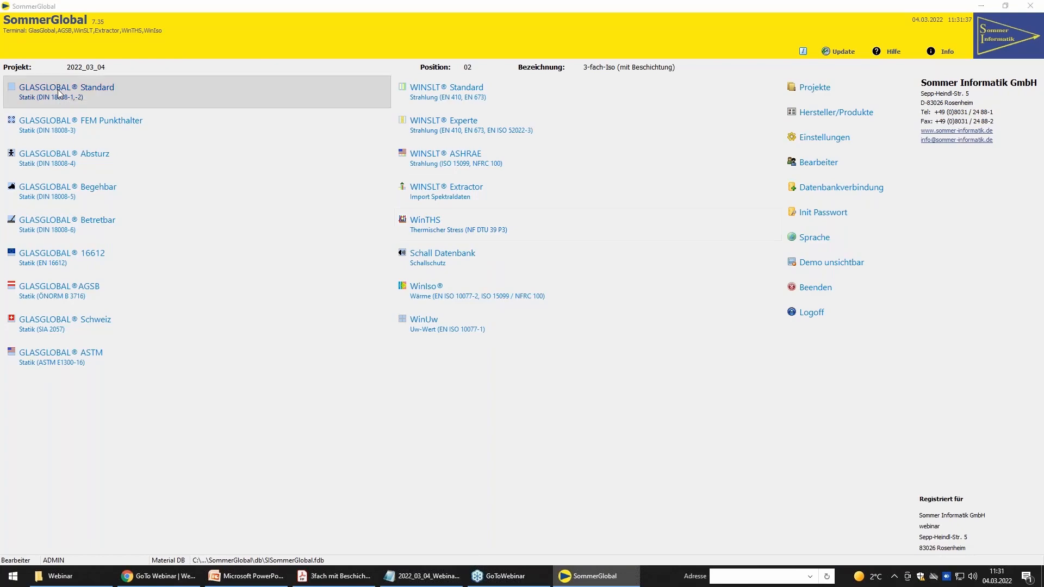
{"action": "left_click", "coordinate": [38, 173]}
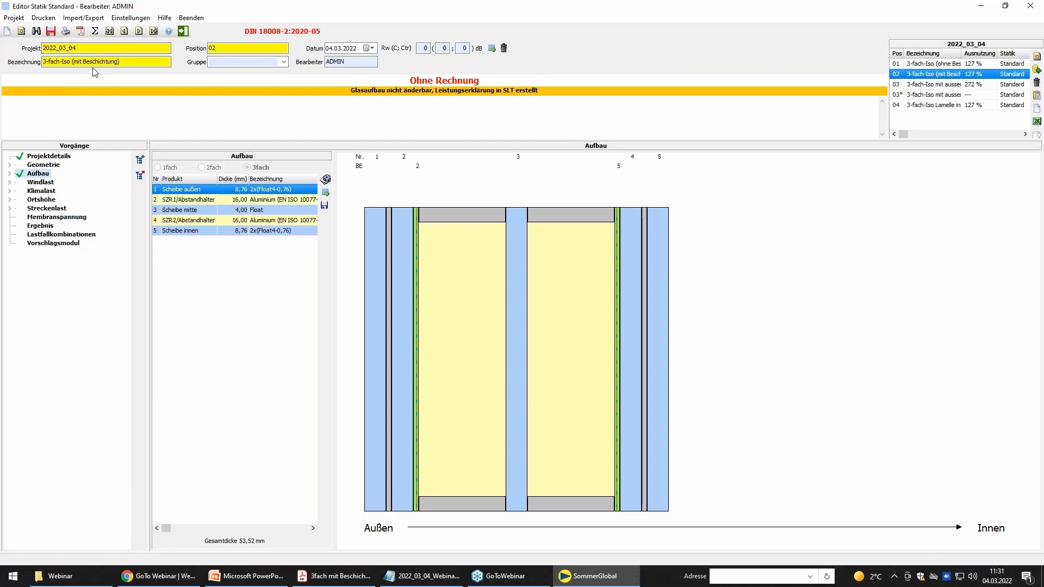
{"action": "left_click", "coordinate": [96, 31]}
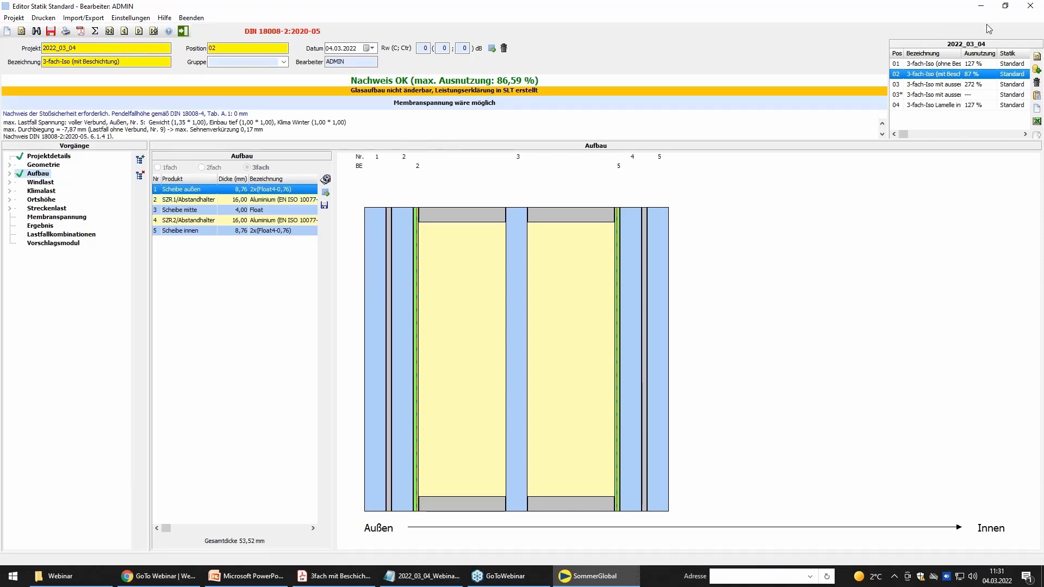
{"action": "left_click", "coordinate": [1031, 7]}
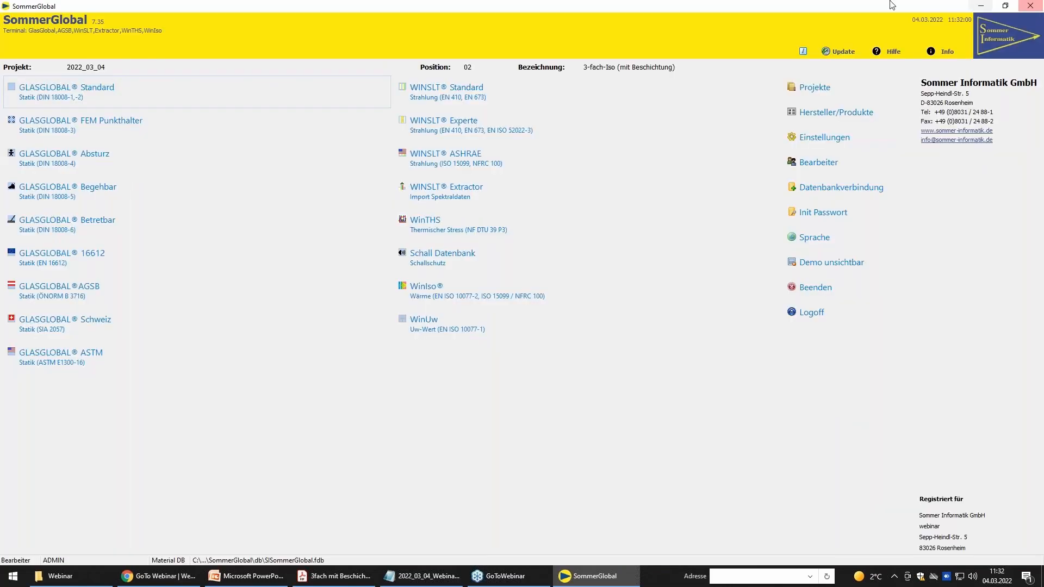
Calculate position 02 in WINSLT ASHRAE, accepting the ASHRAE boundary conditions.
{"action": "left_click", "coordinate": [490, 155]}
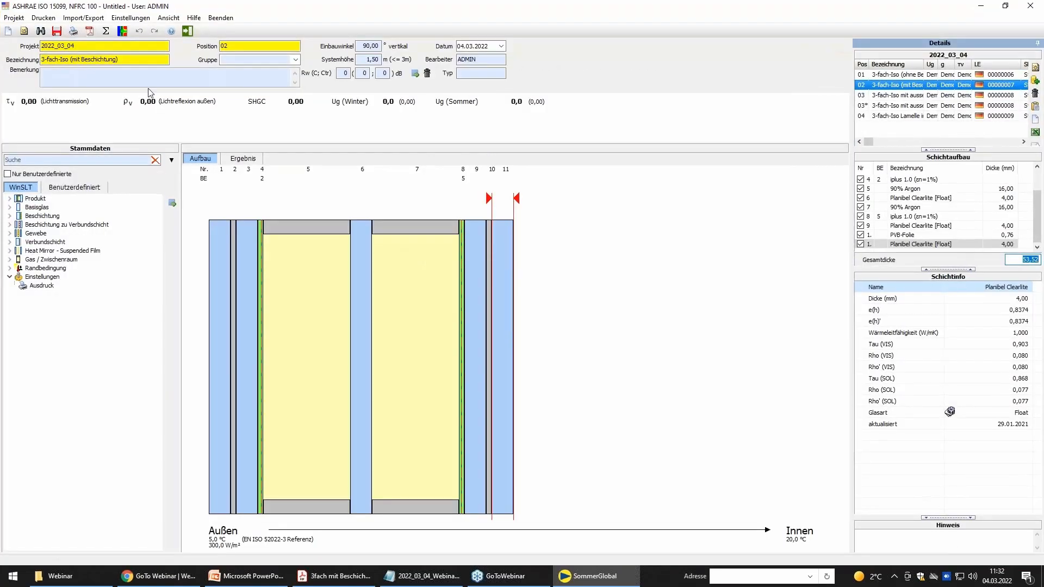
{"action": "left_click", "coordinate": [106, 31]}
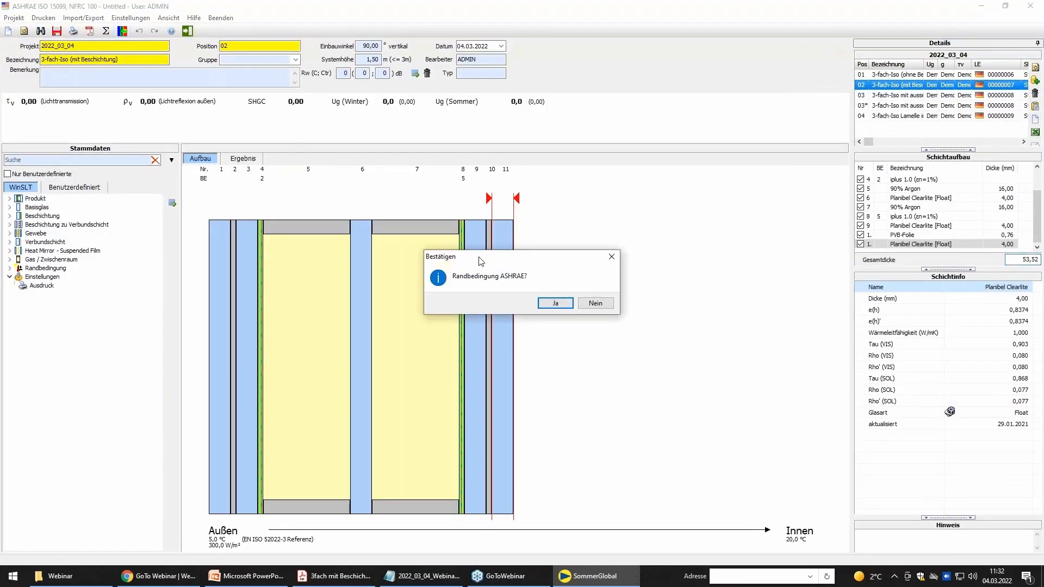
{"action": "left_click", "coordinate": [554, 303]}
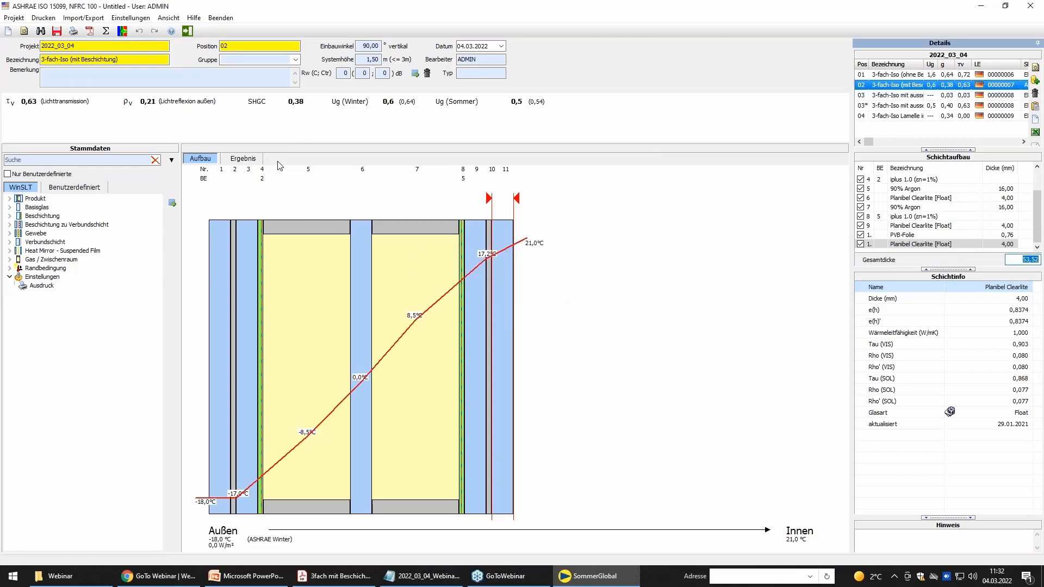
Review the ASHRAE result report down to the boundary conditions and return to the start page.
{"action": "left_click", "coordinate": [243, 159]}
{"action": "scroll", "coordinate": [583, 474], "scroll_direction": "down", "scroll_amount": 4}
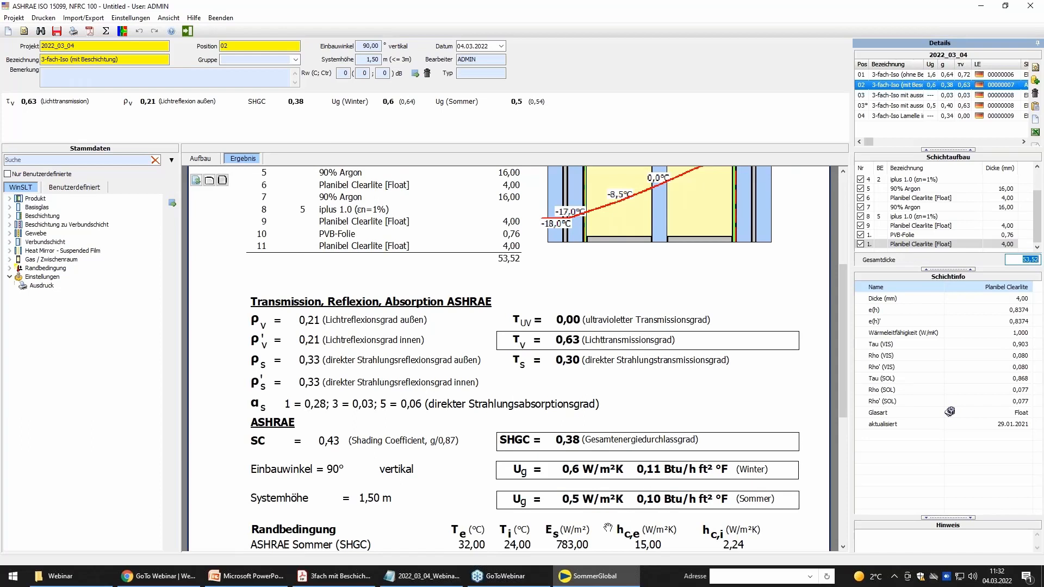
{"action": "scroll", "coordinate": [584, 468], "scroll_direction": "down", "scroll_amount": 1}
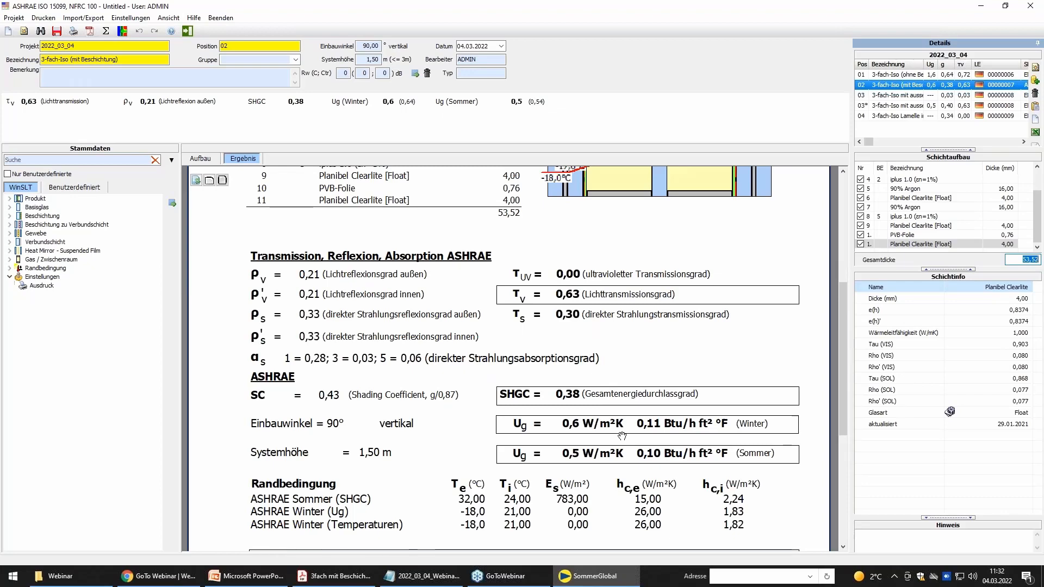
{"action": "left_click", "coordinate": [187, 31]}
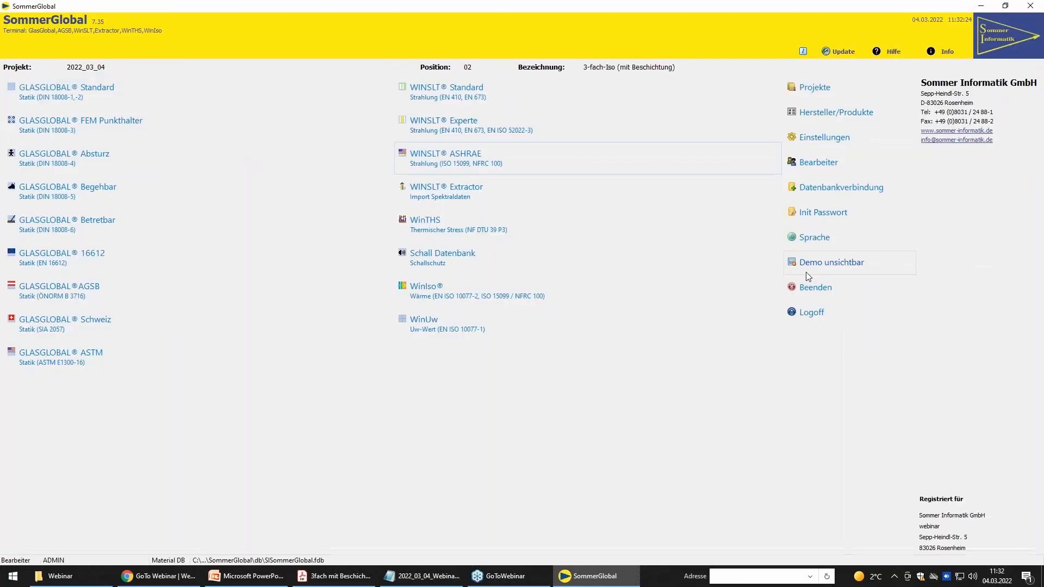